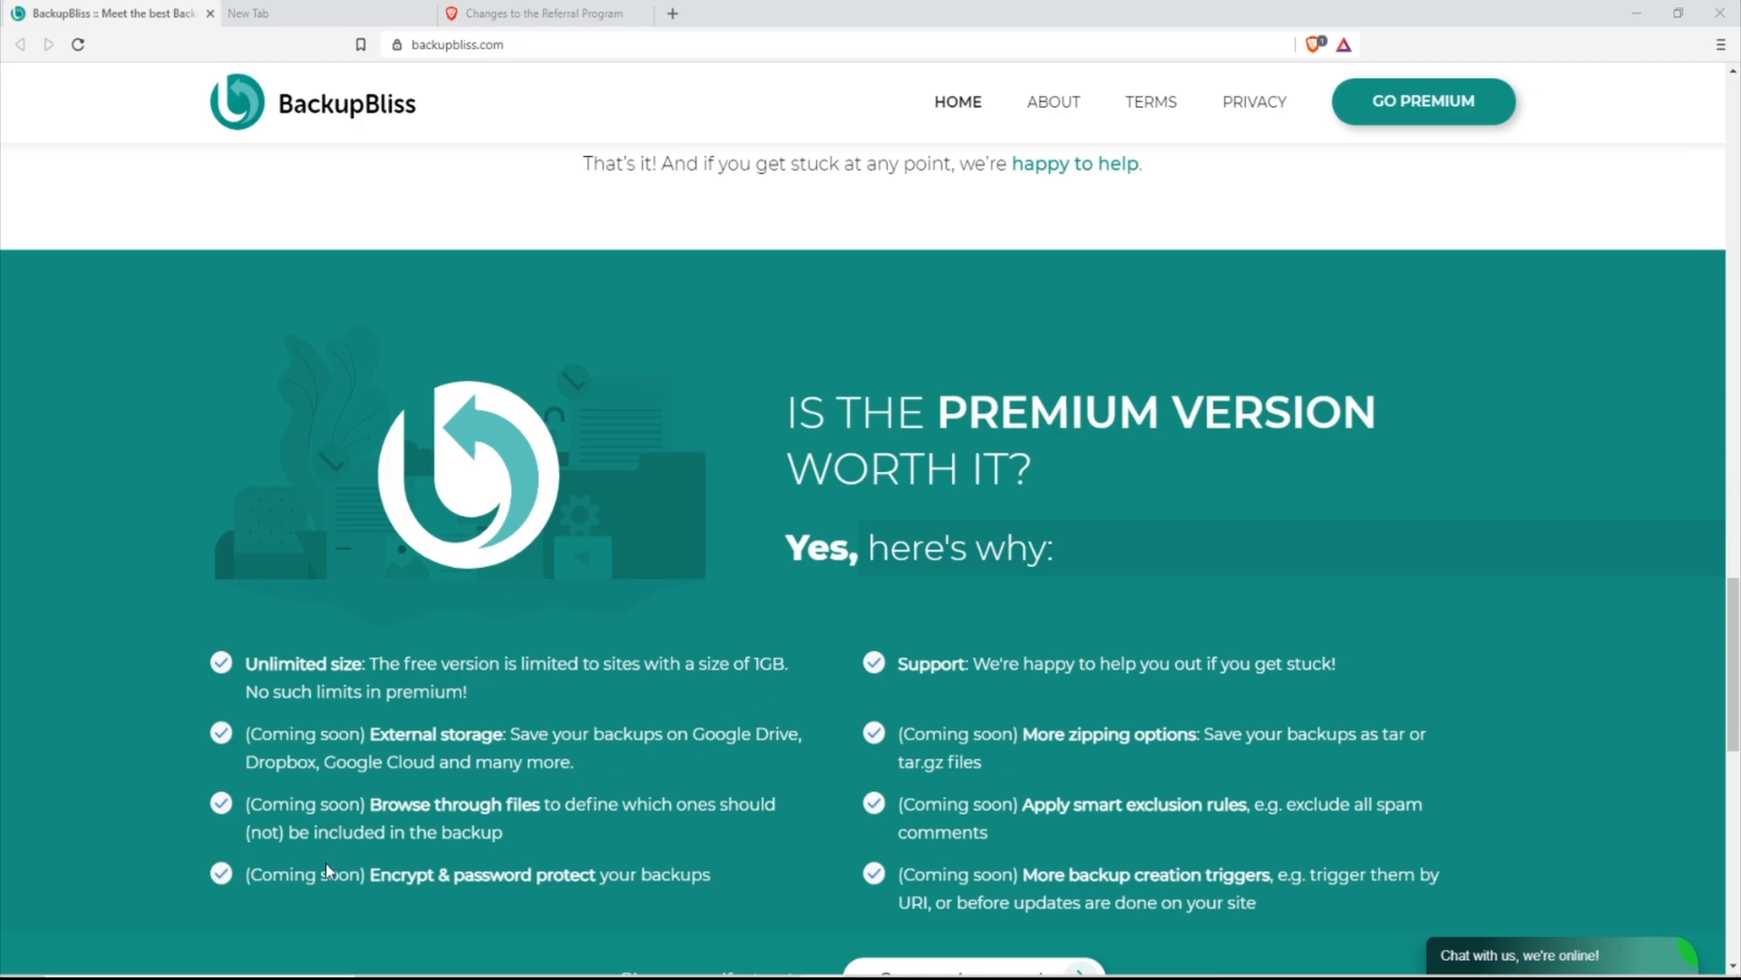
scroll(1084, 718, "down", 2)
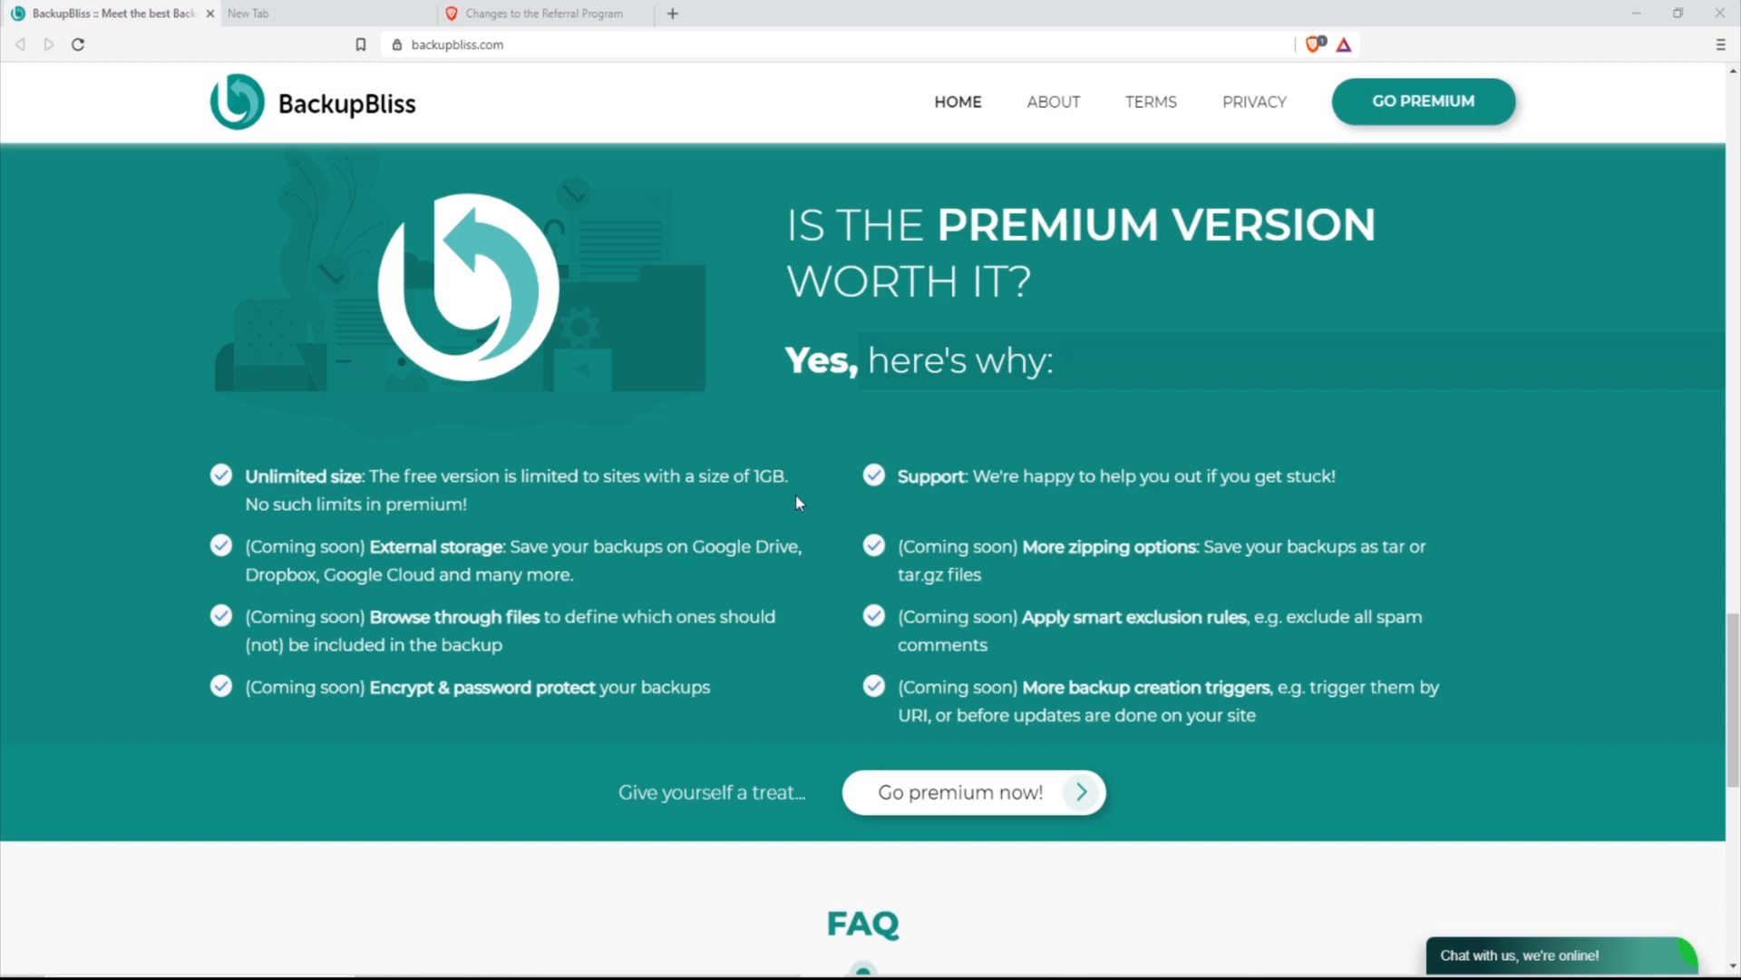
scroll(929, 612, "up", 10)
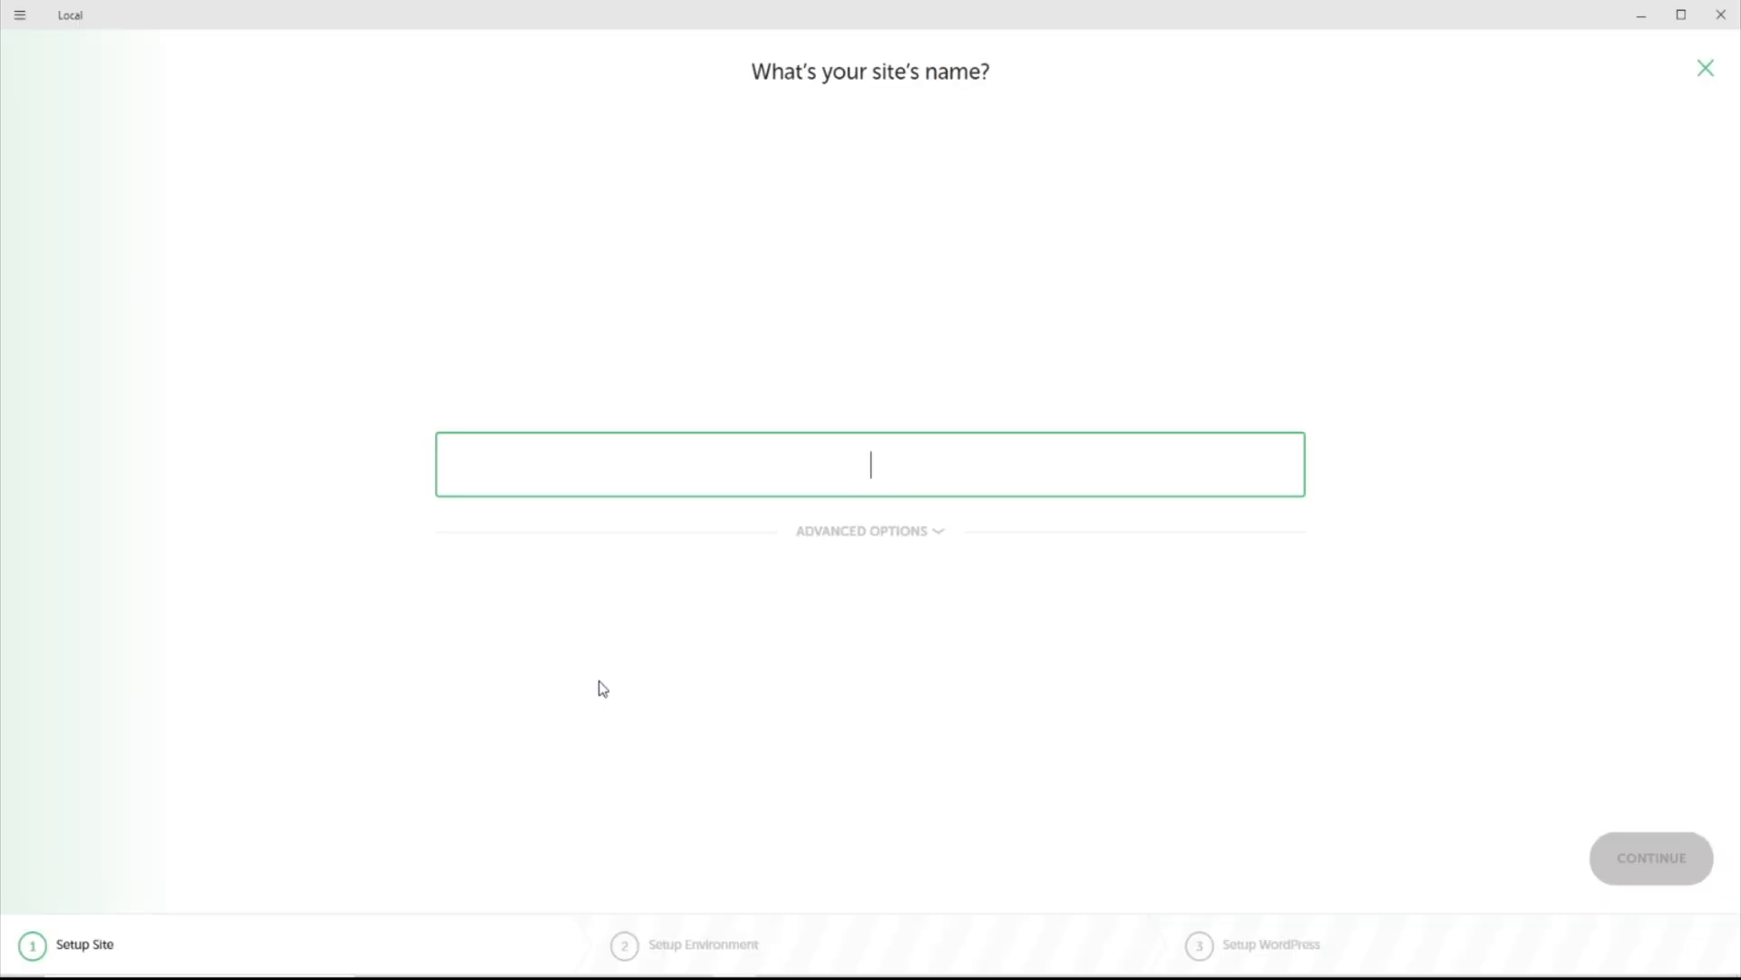
Switch to Local and create a new WordPress site named Backup
type("Backup")
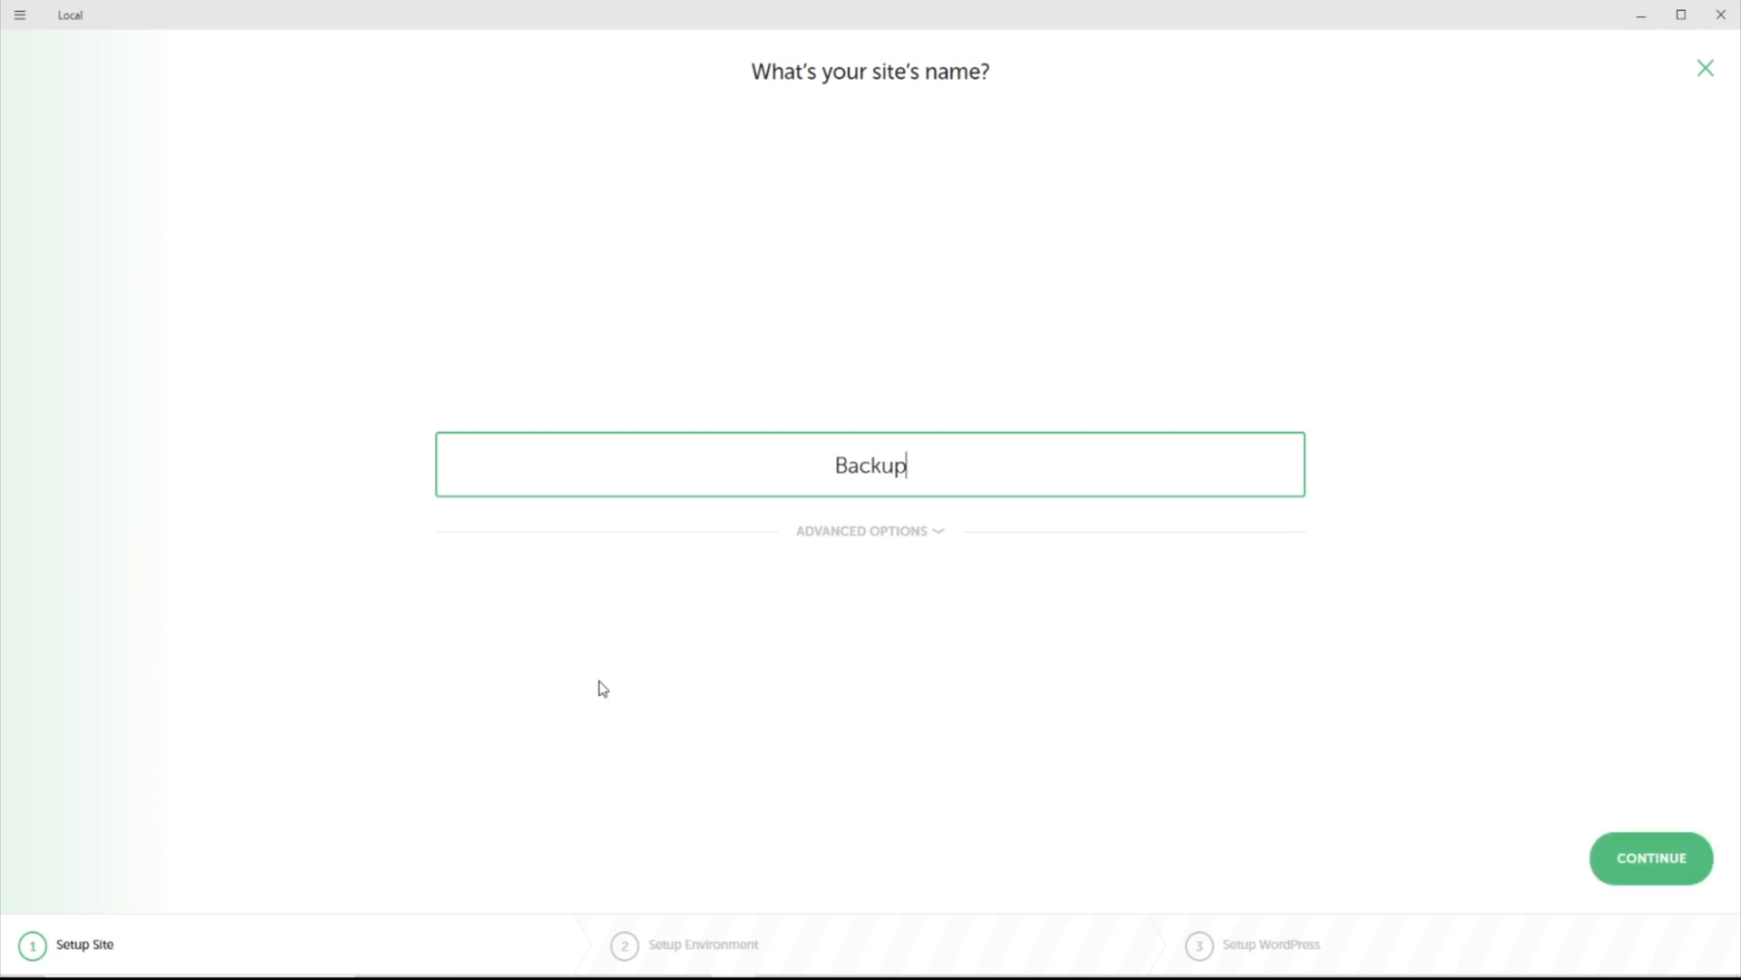
left_click(1660, 858)
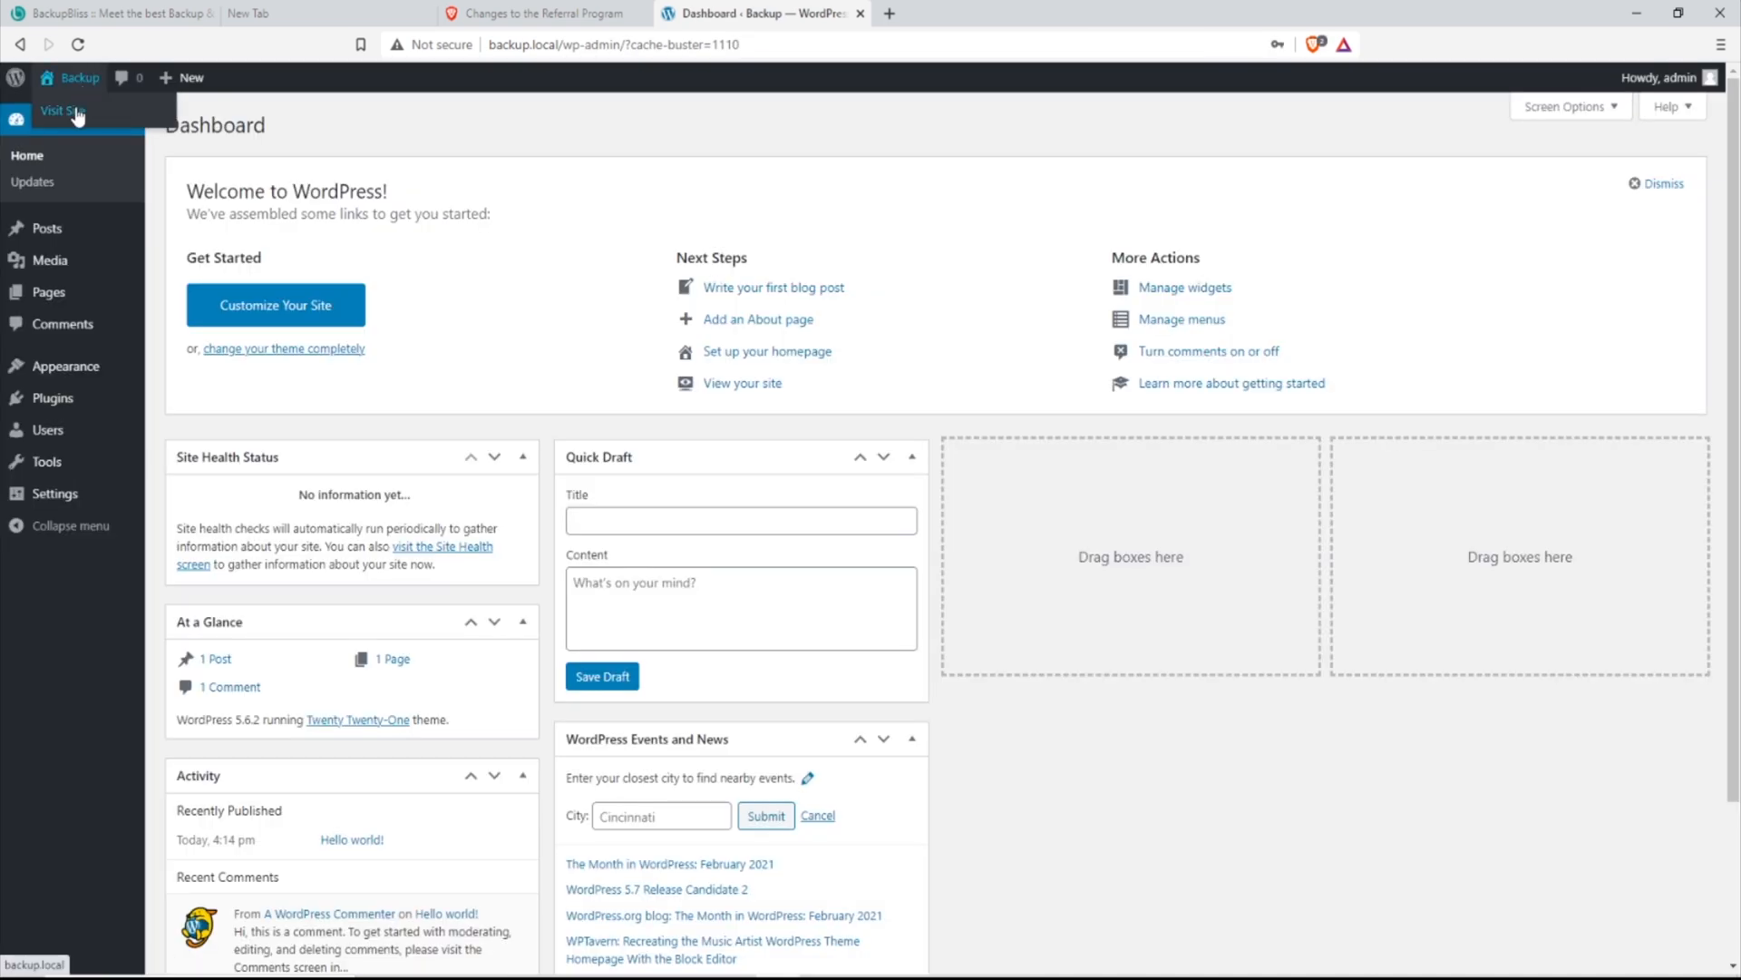
Visit the Backup site's front end from its dashboard and look over the default home page
left_click(77, 114)
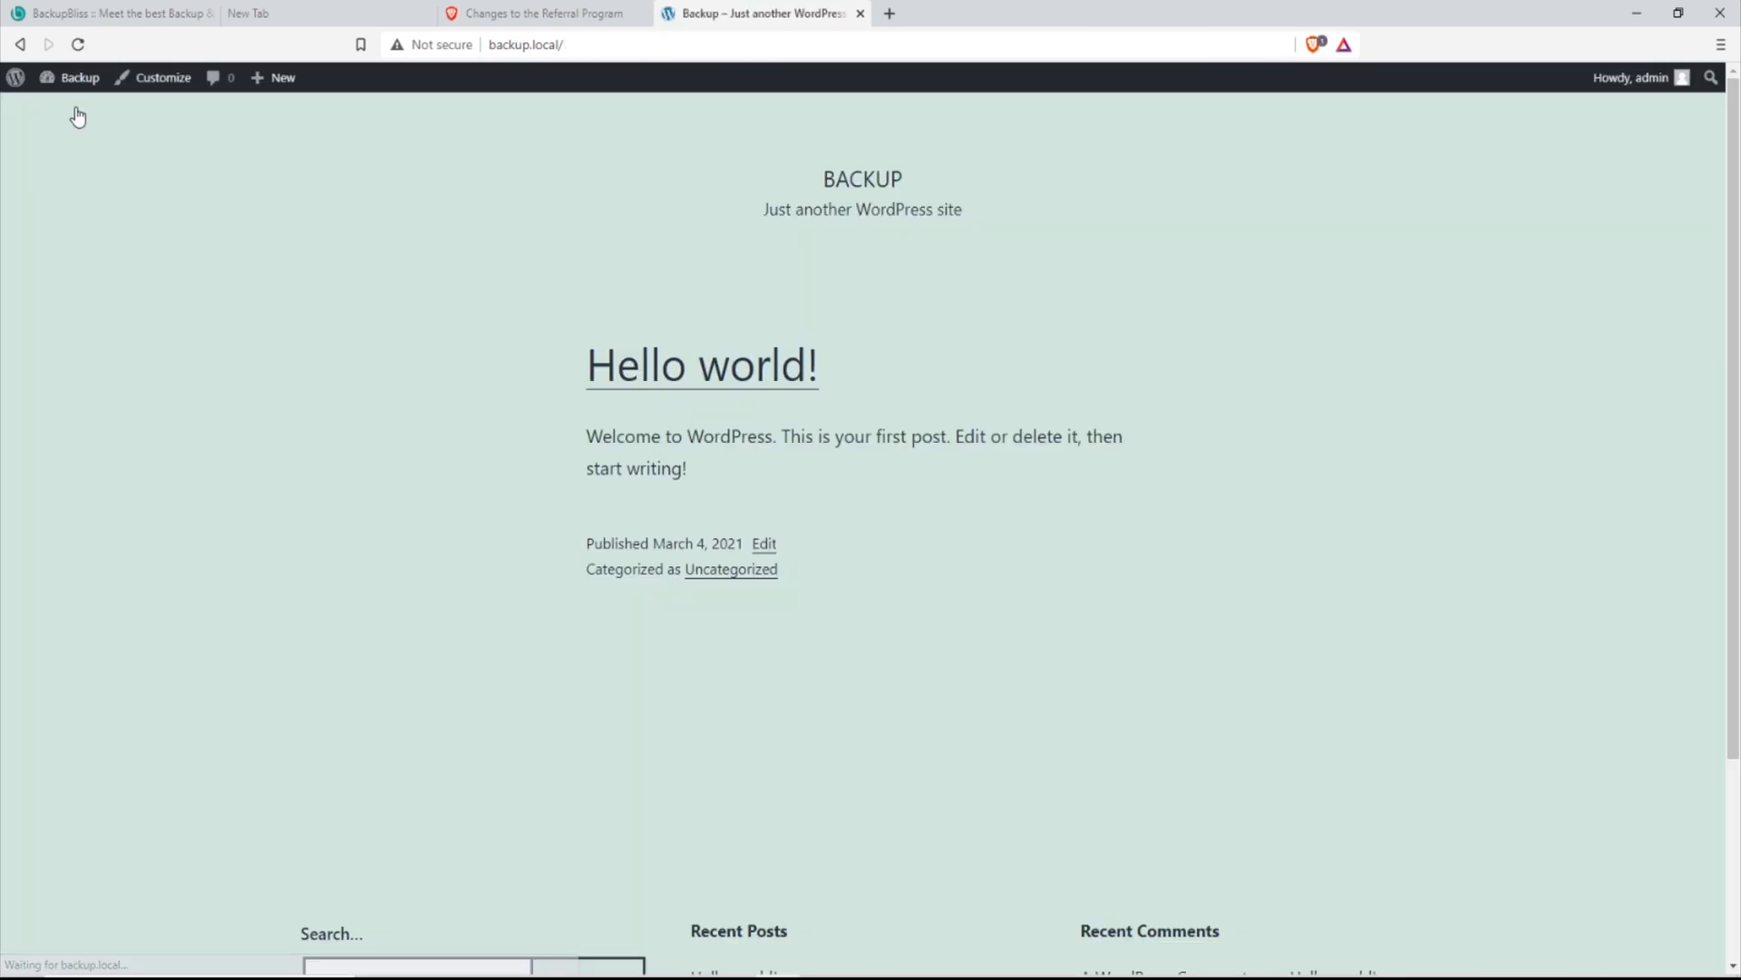
scroll(901, 481, "down", 3)
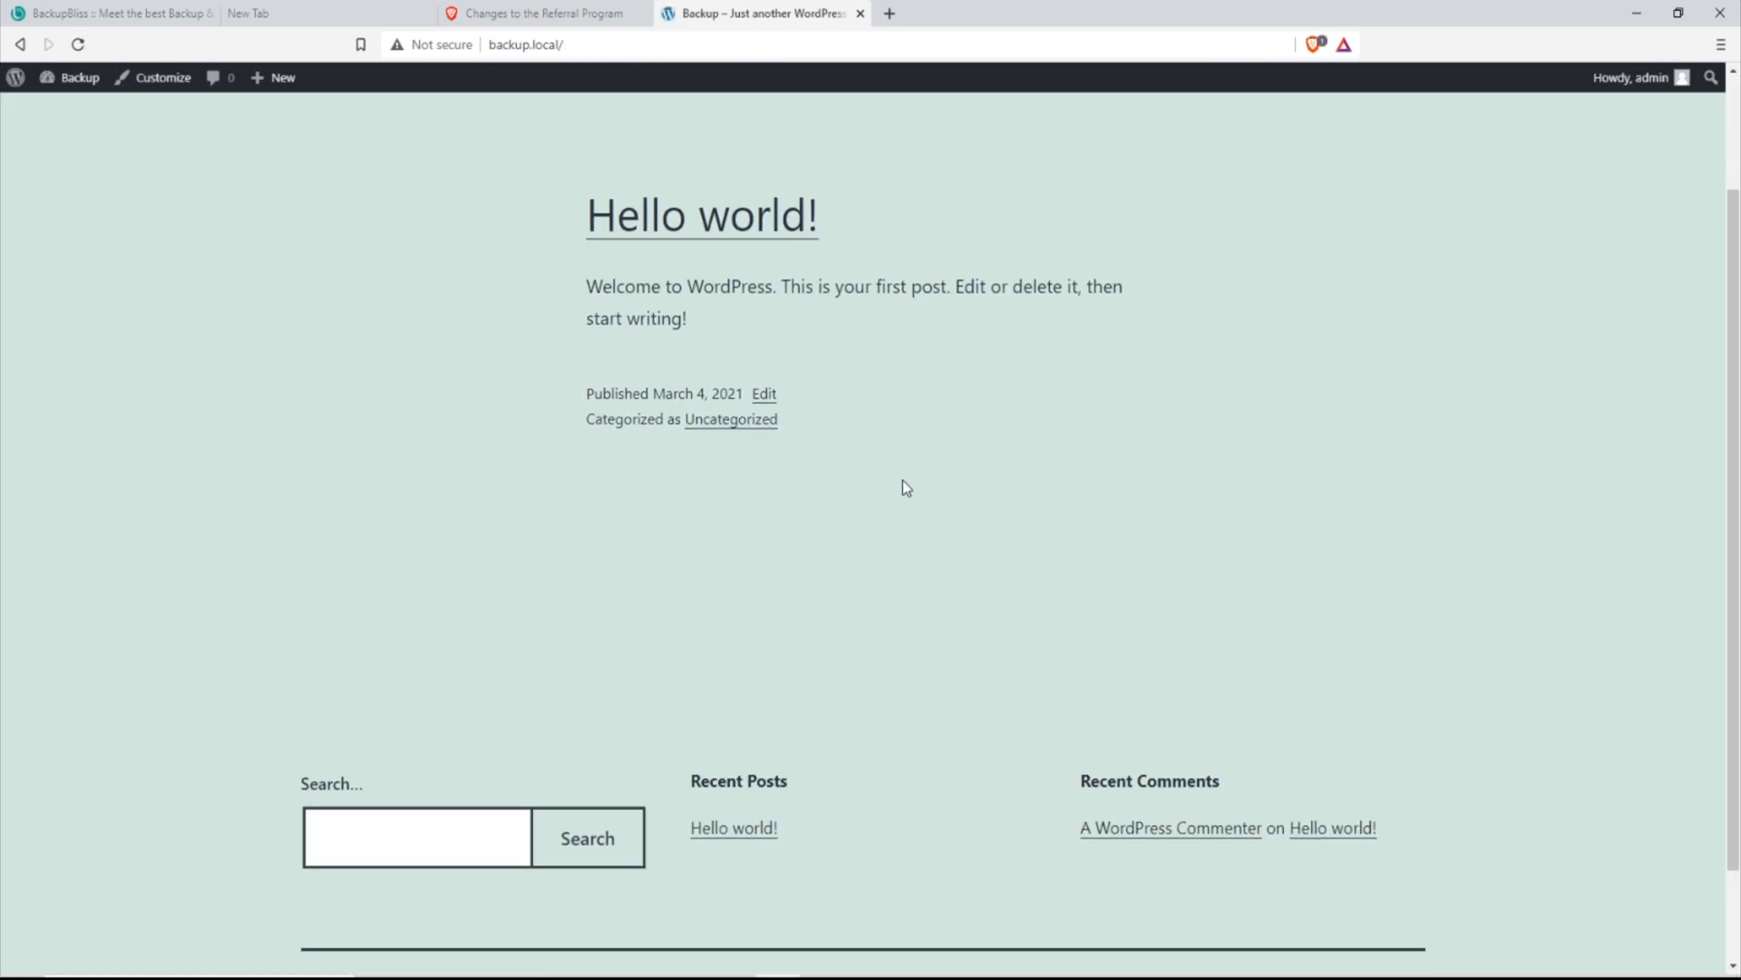
scroll(1158, 634, "up", 3)
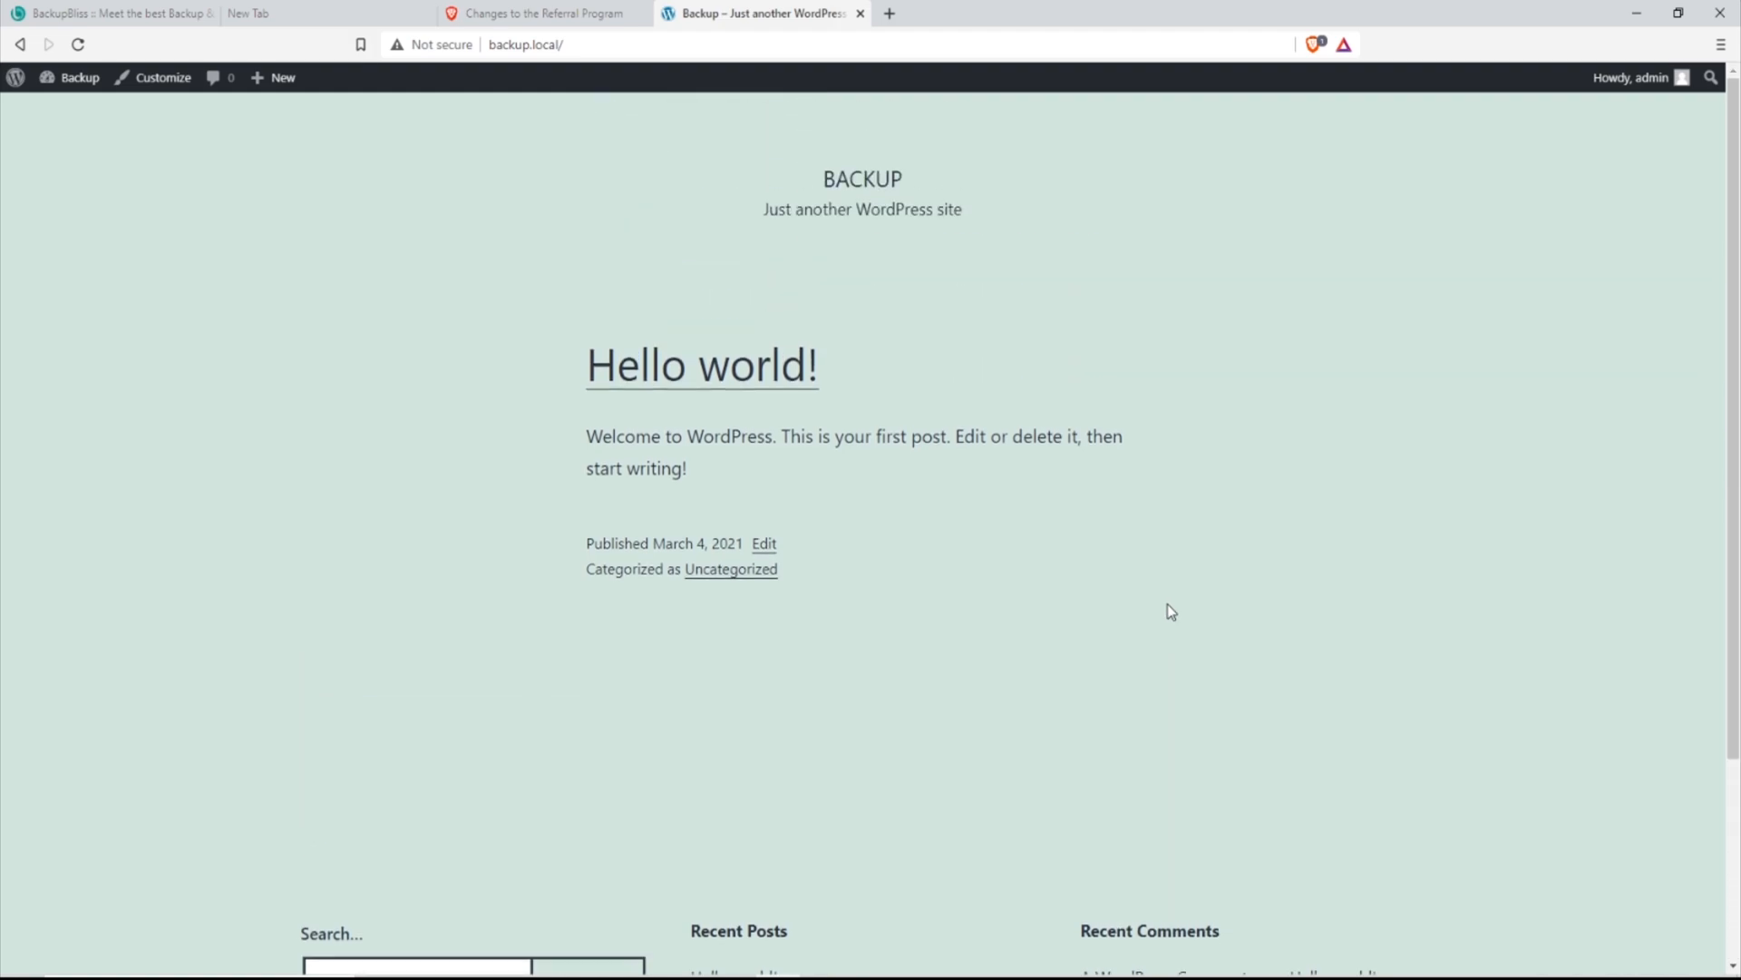
Find the Astra theme in the WordPress theme directory, install it and activate it
mouse_move(15, 78)
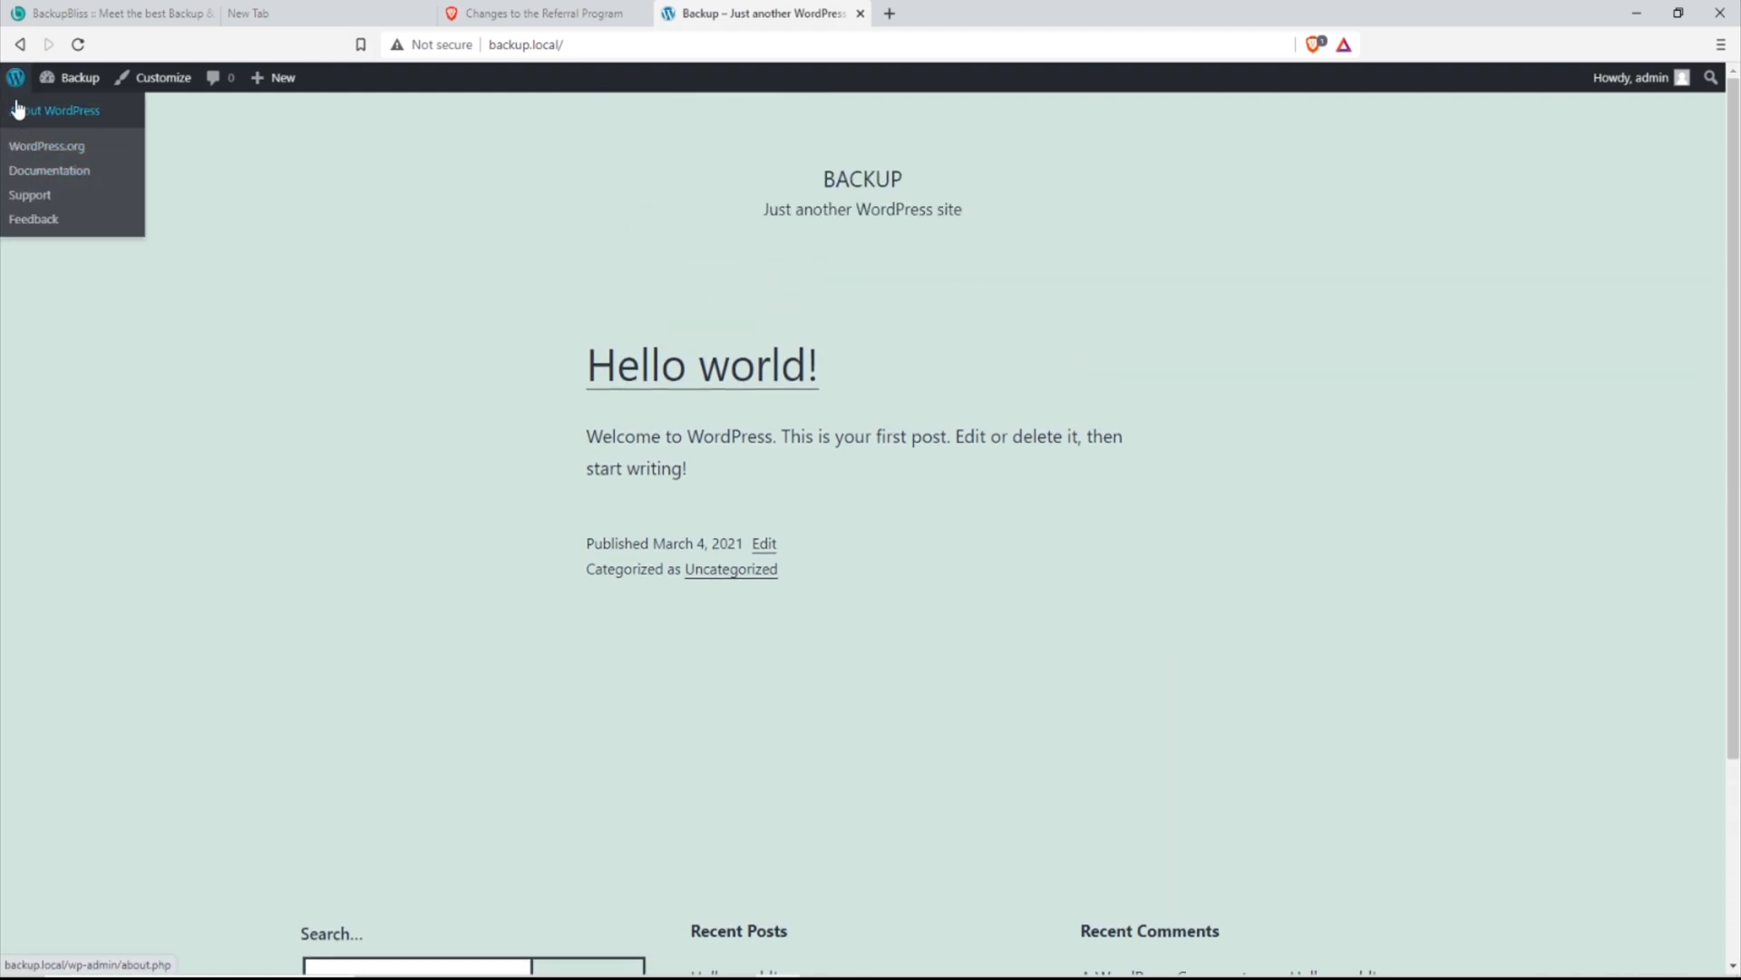
left_click(17, 111)
mouse_move(55, 307)
left_click(174, 302)
left_click(330, 127)
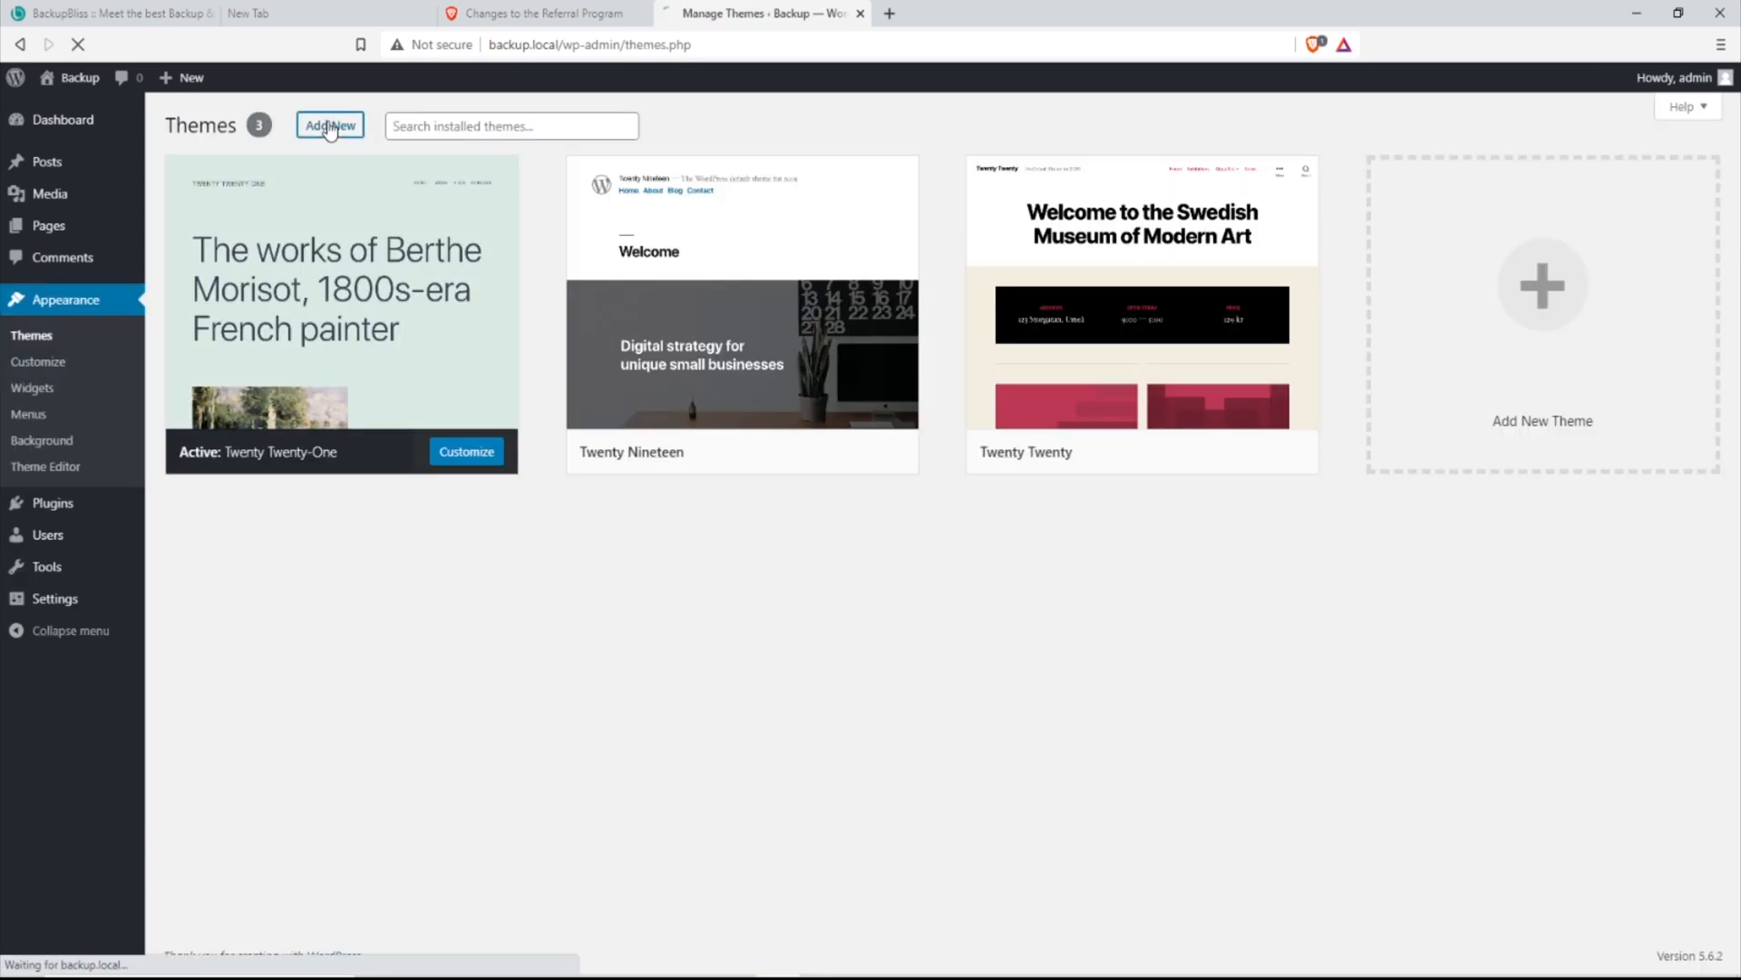
left_click(1500, 179)
type("astra")
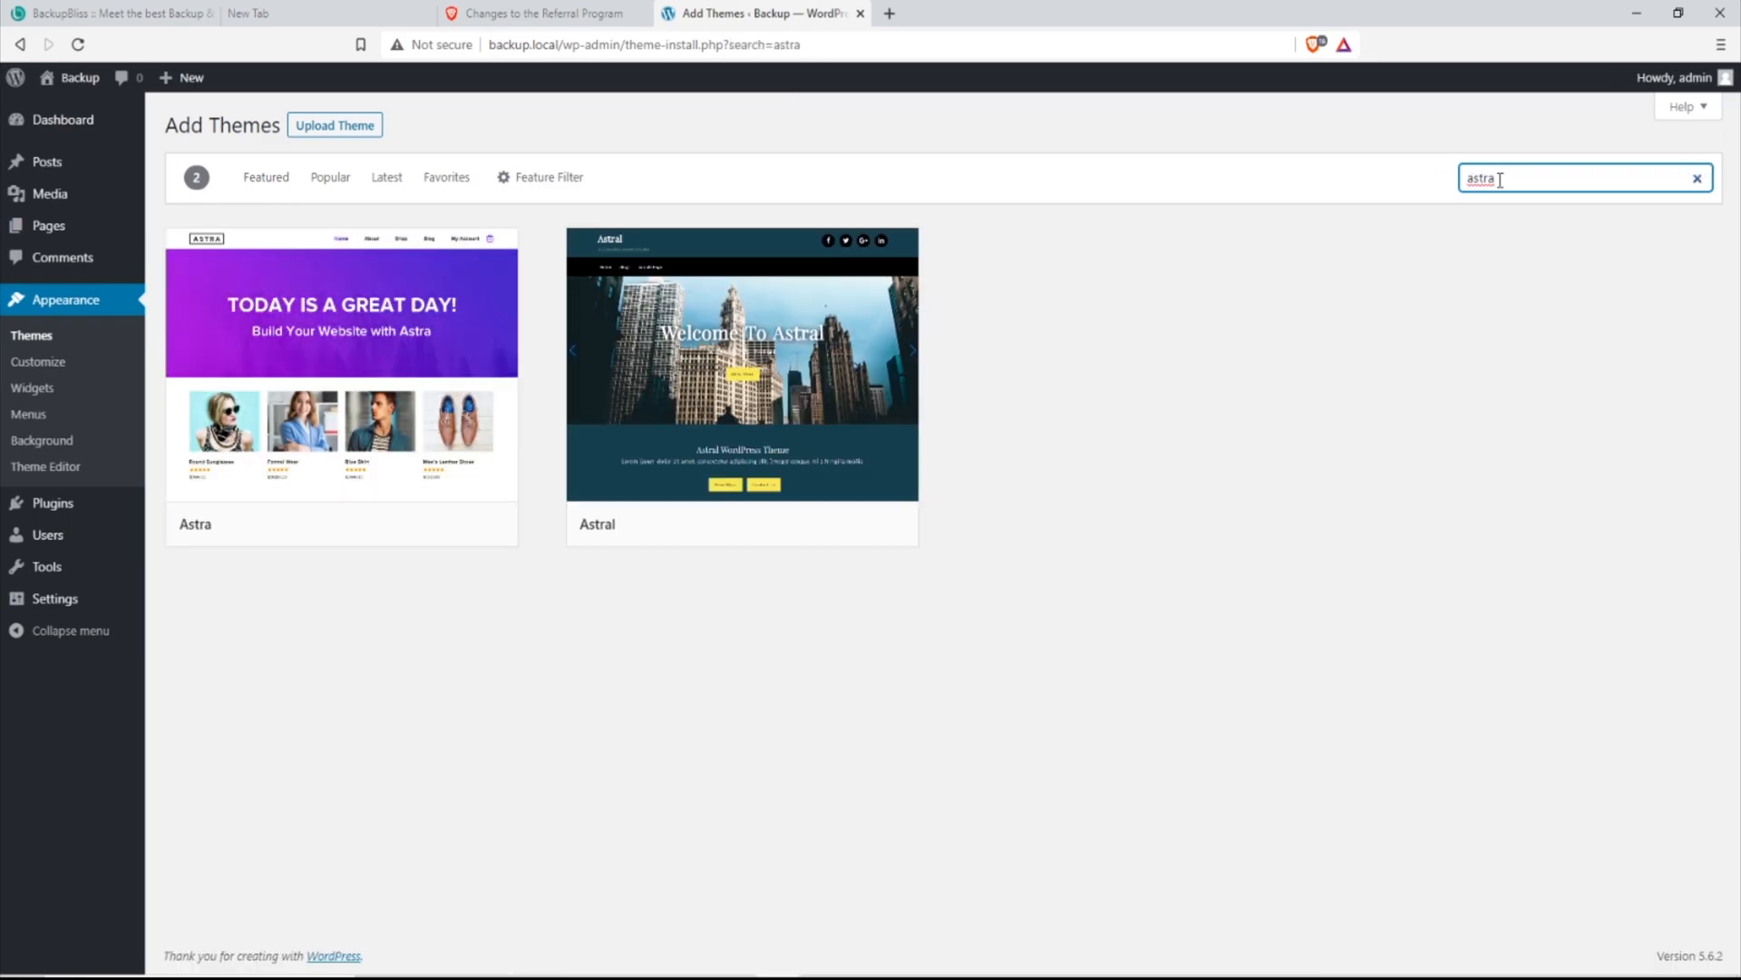
left_click(385, 526)
left_click(382, 534)
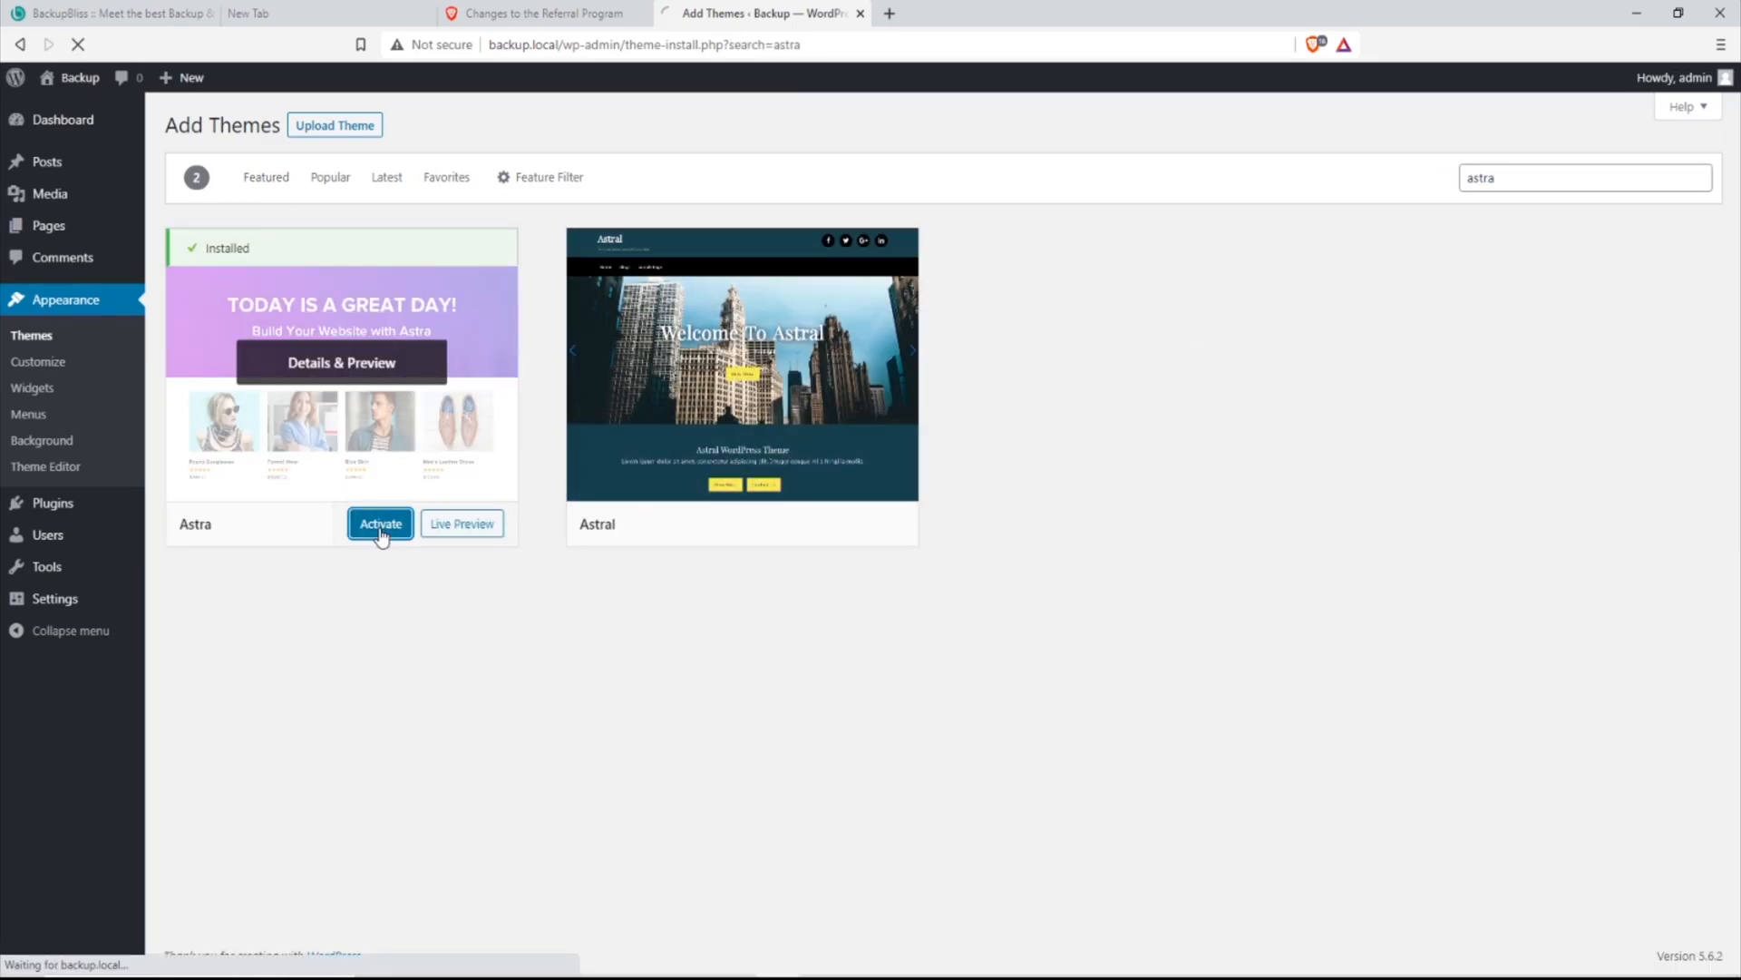
Set up Starter Templates with Elementor as the page builder and filter the template library to free ones
left_click(299, 248)
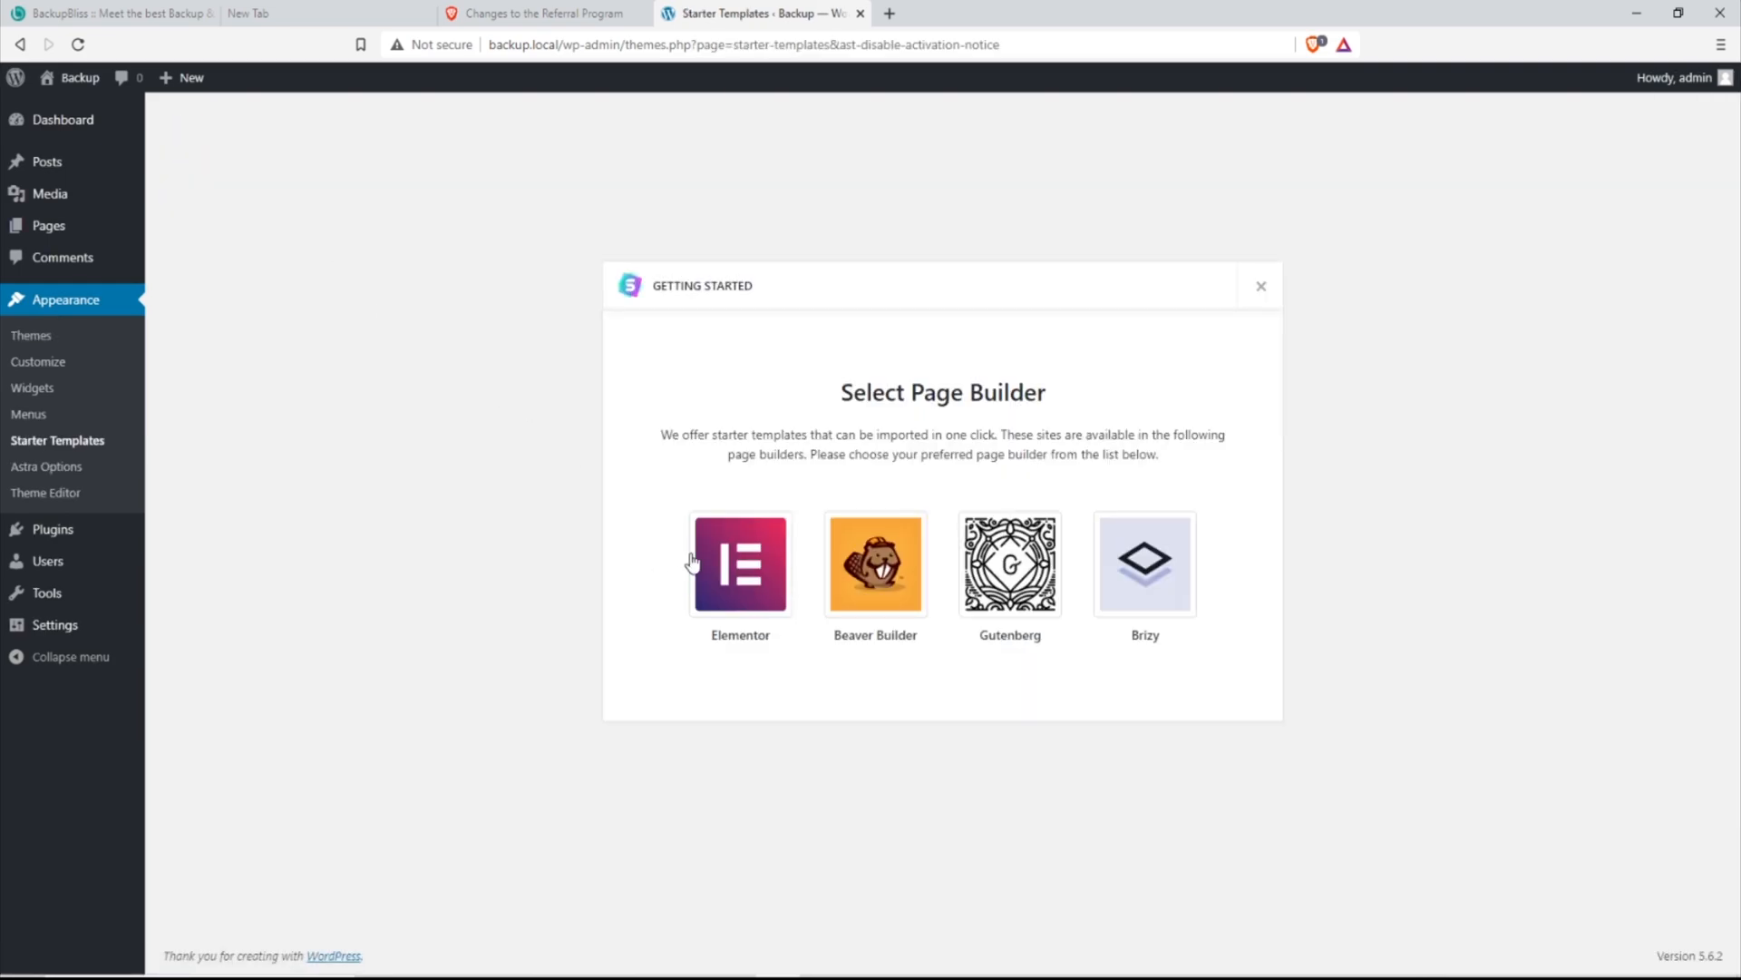
left_click(740, 560)
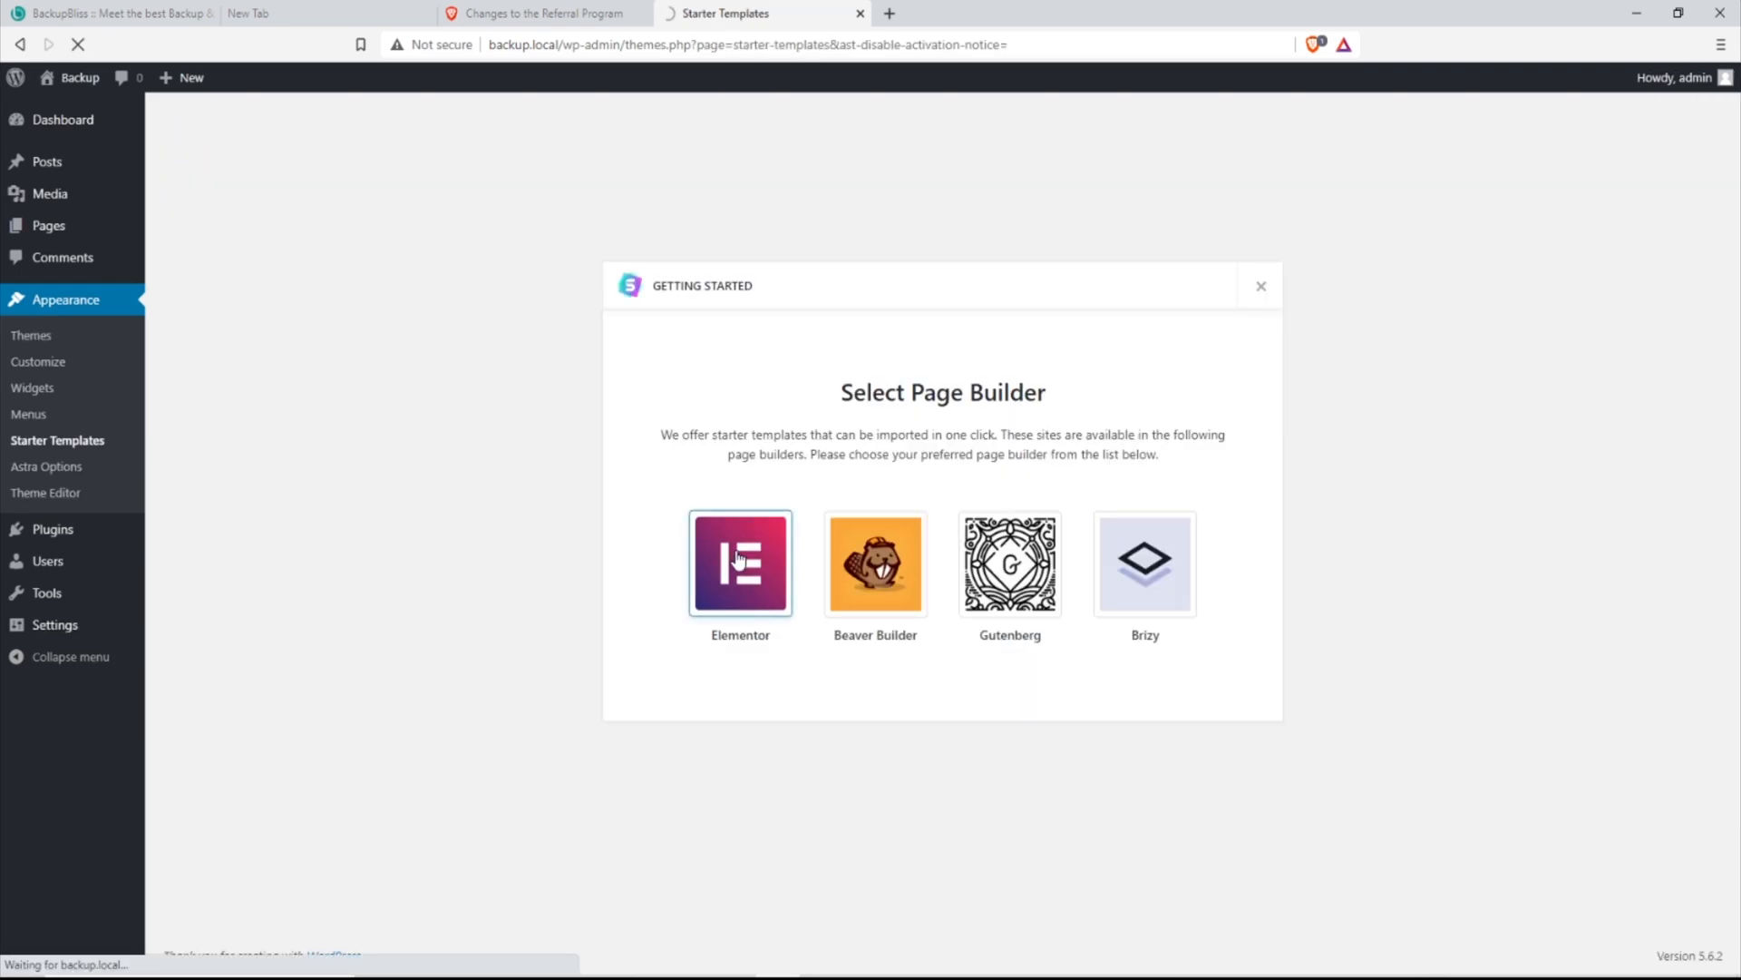
left_click(659, 135)
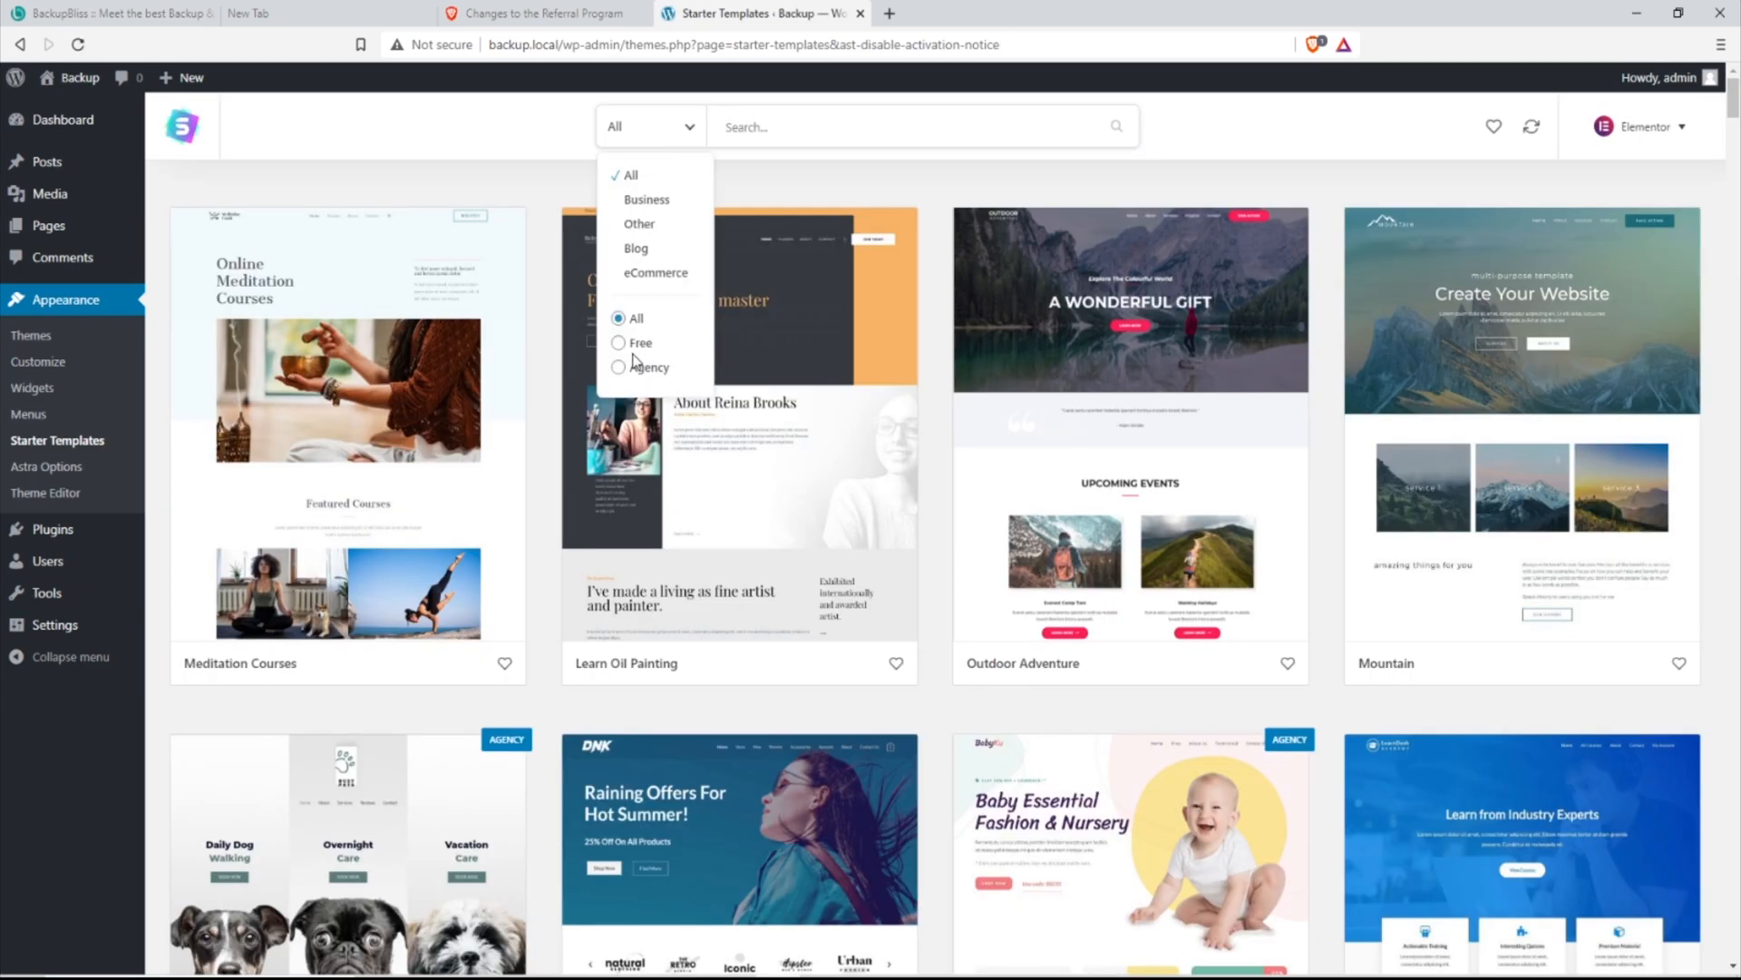
left_click(622, 344)
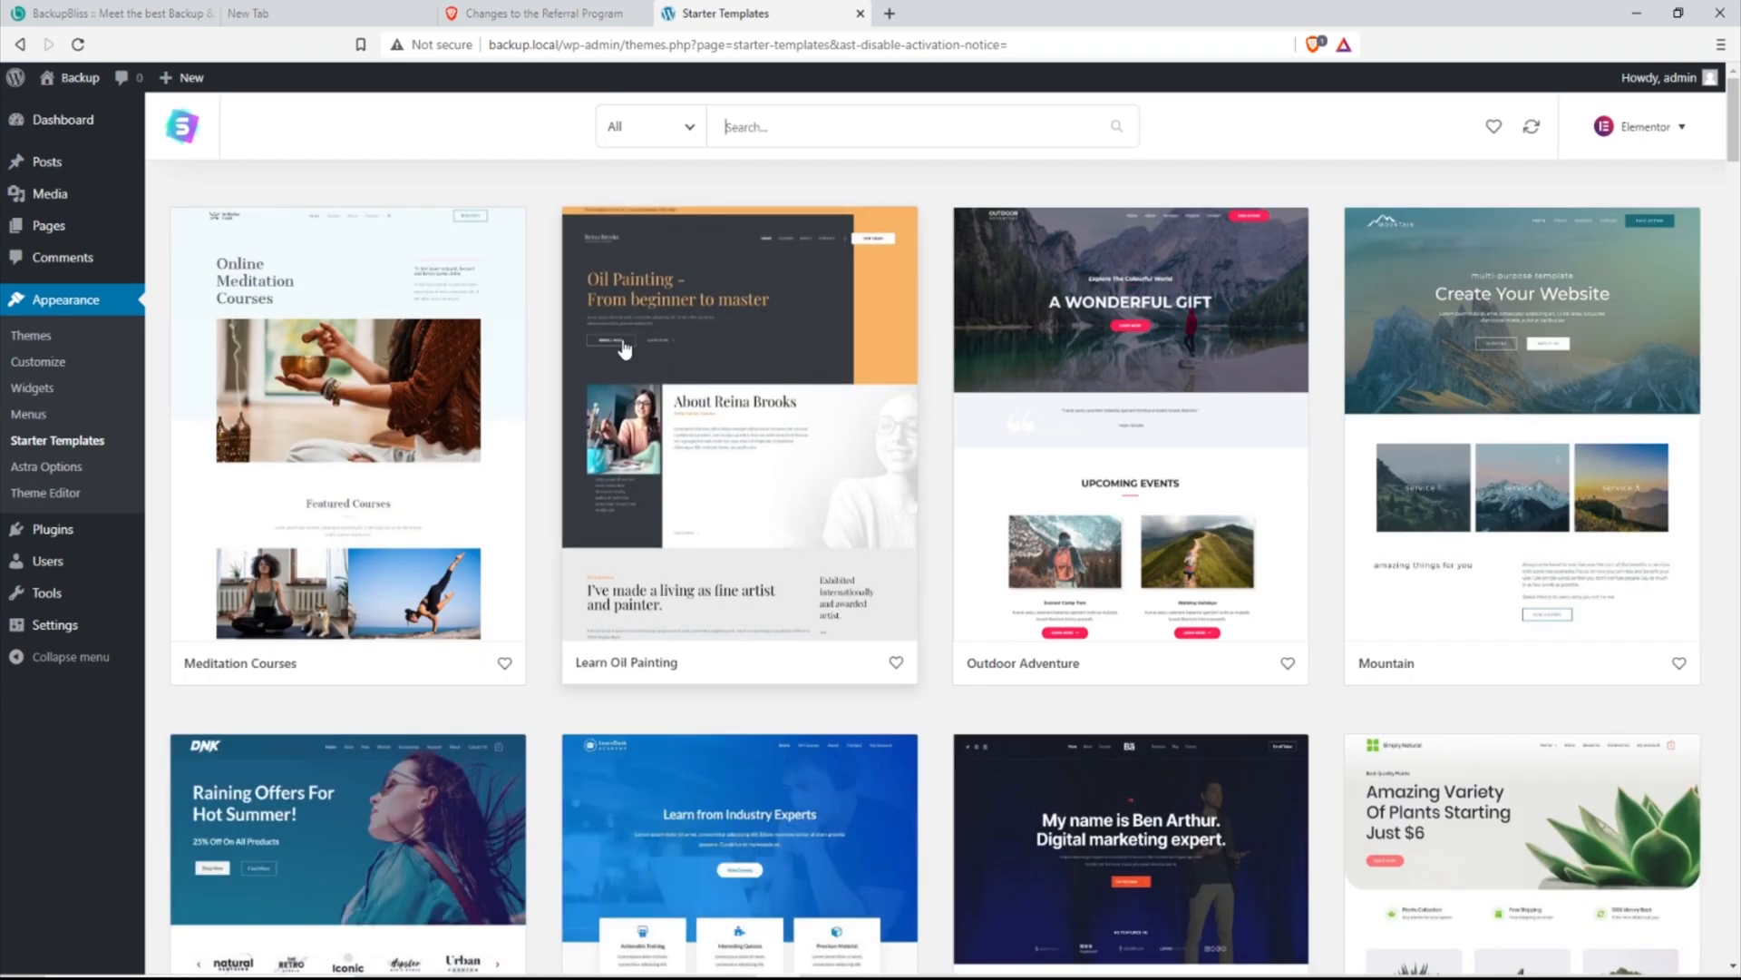
Import the complete Mountain starter site with the option to delete the previously imported site enabled
left_click(1540, 317)
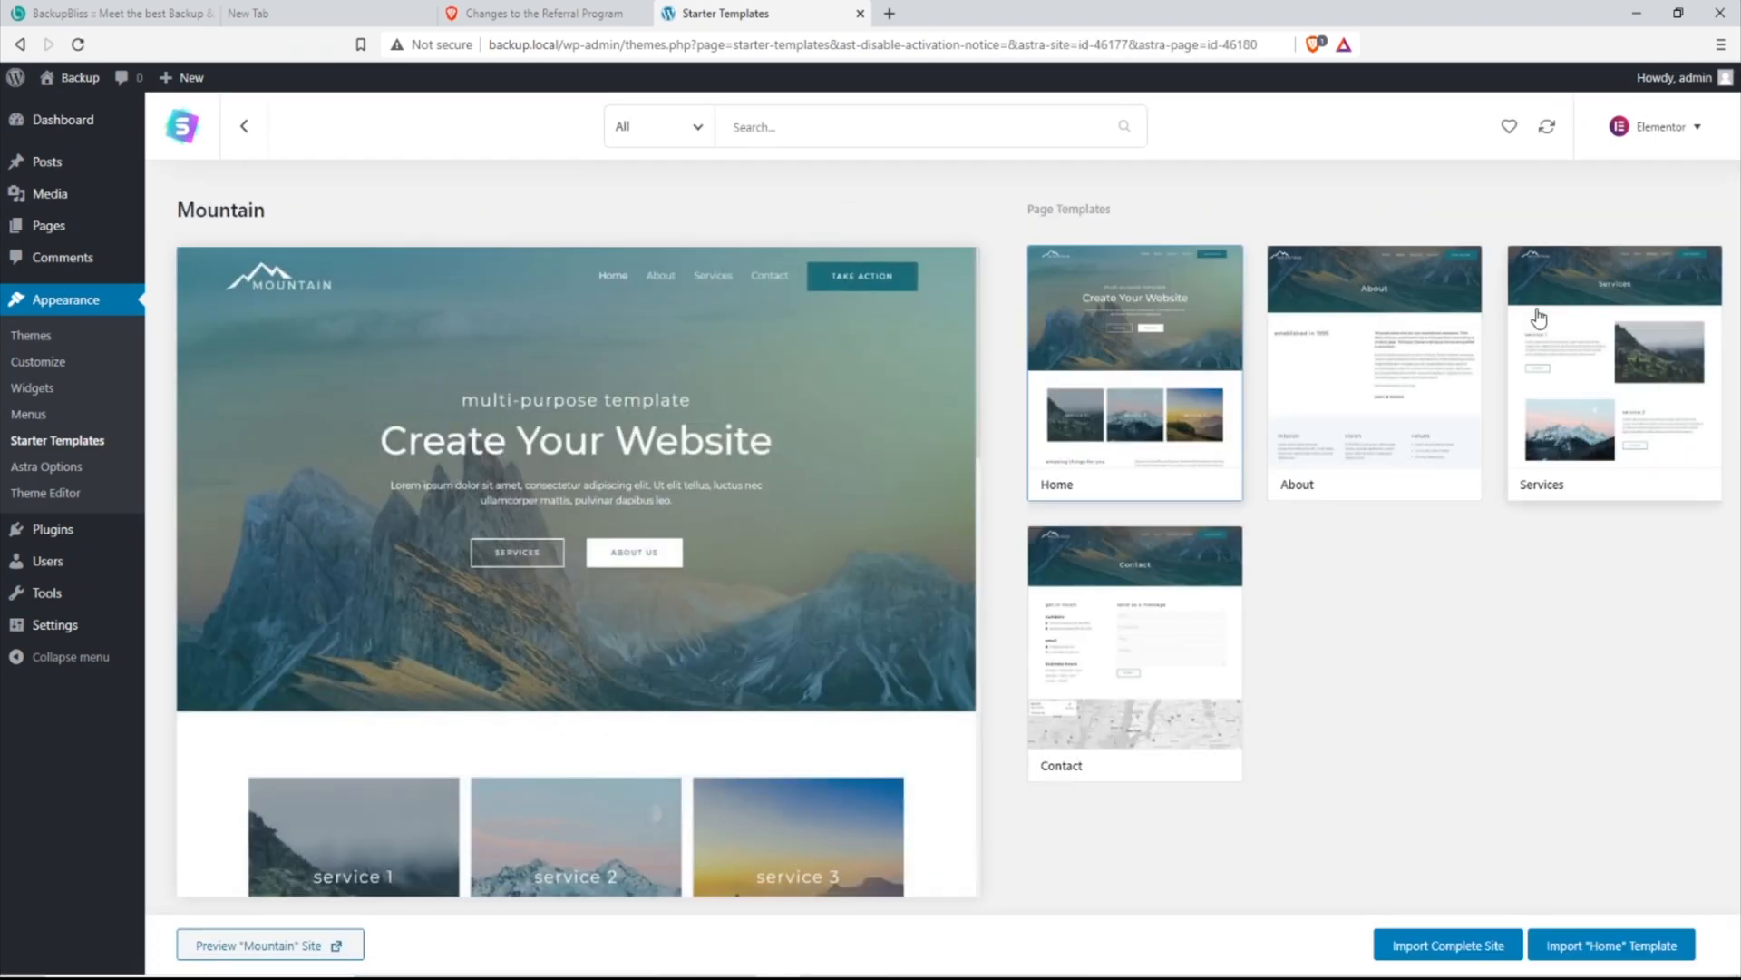
left_click(1432, 944)
left_click(611, 444)
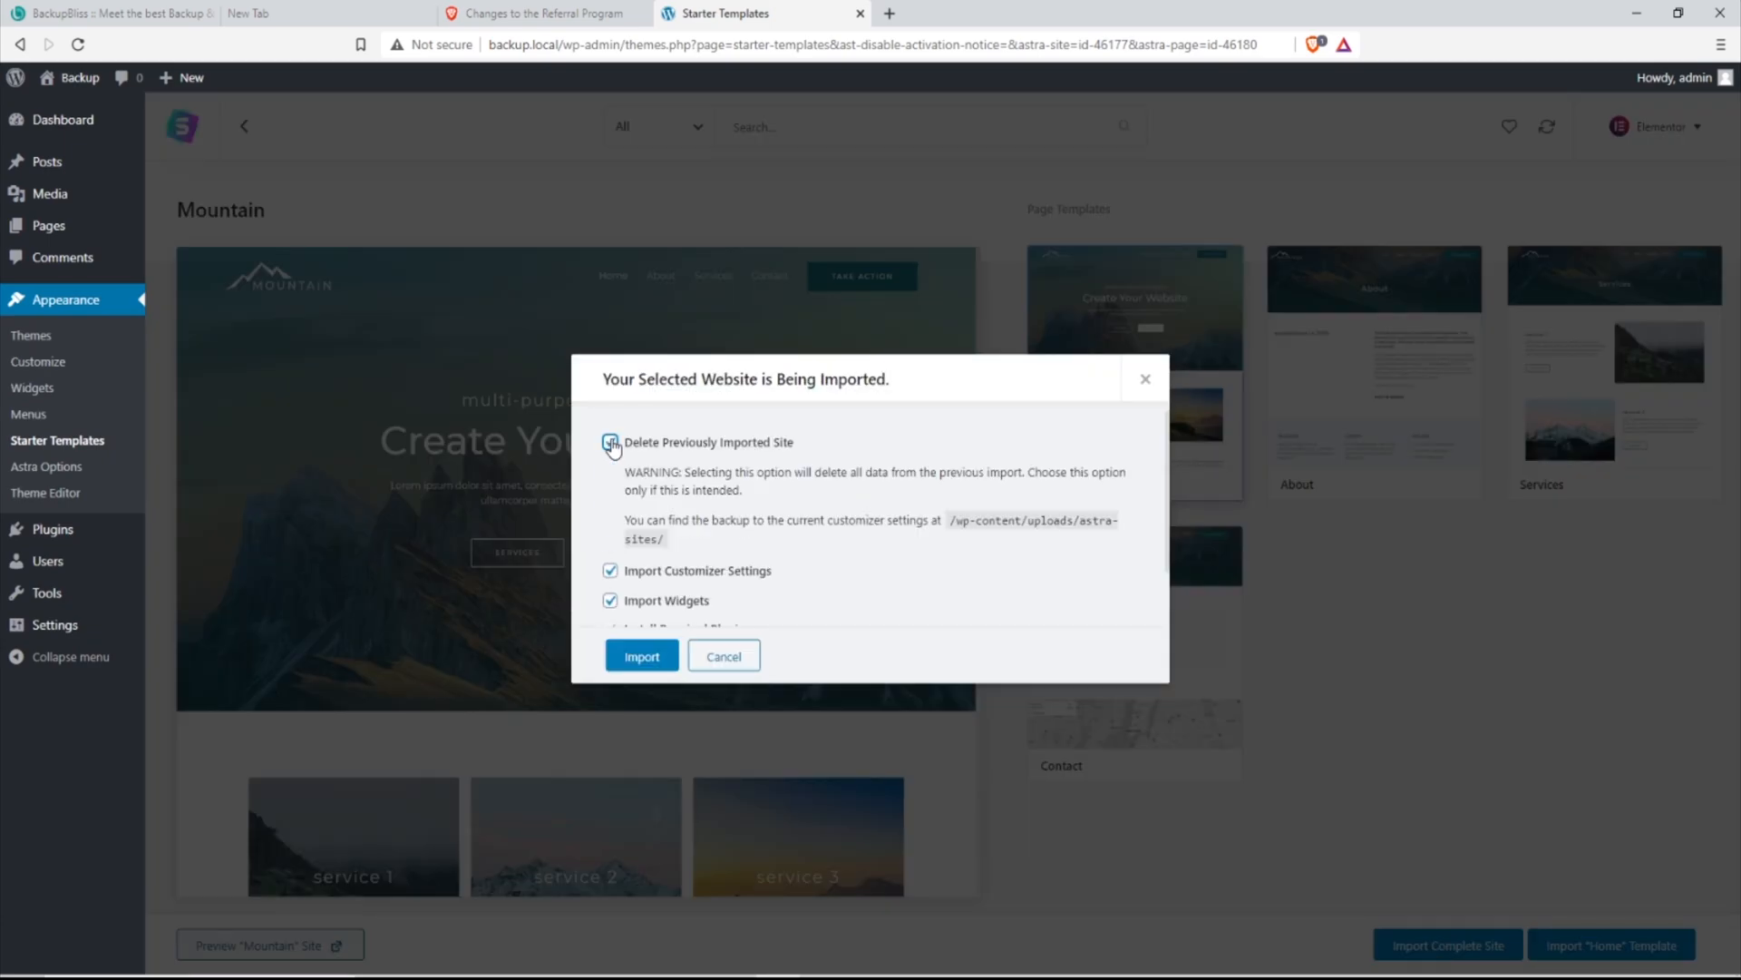
left_click(632, 656)
left_click(665, 487)
left_click(673, 530)
left_click(1031, 486)
left_click(785, 541)
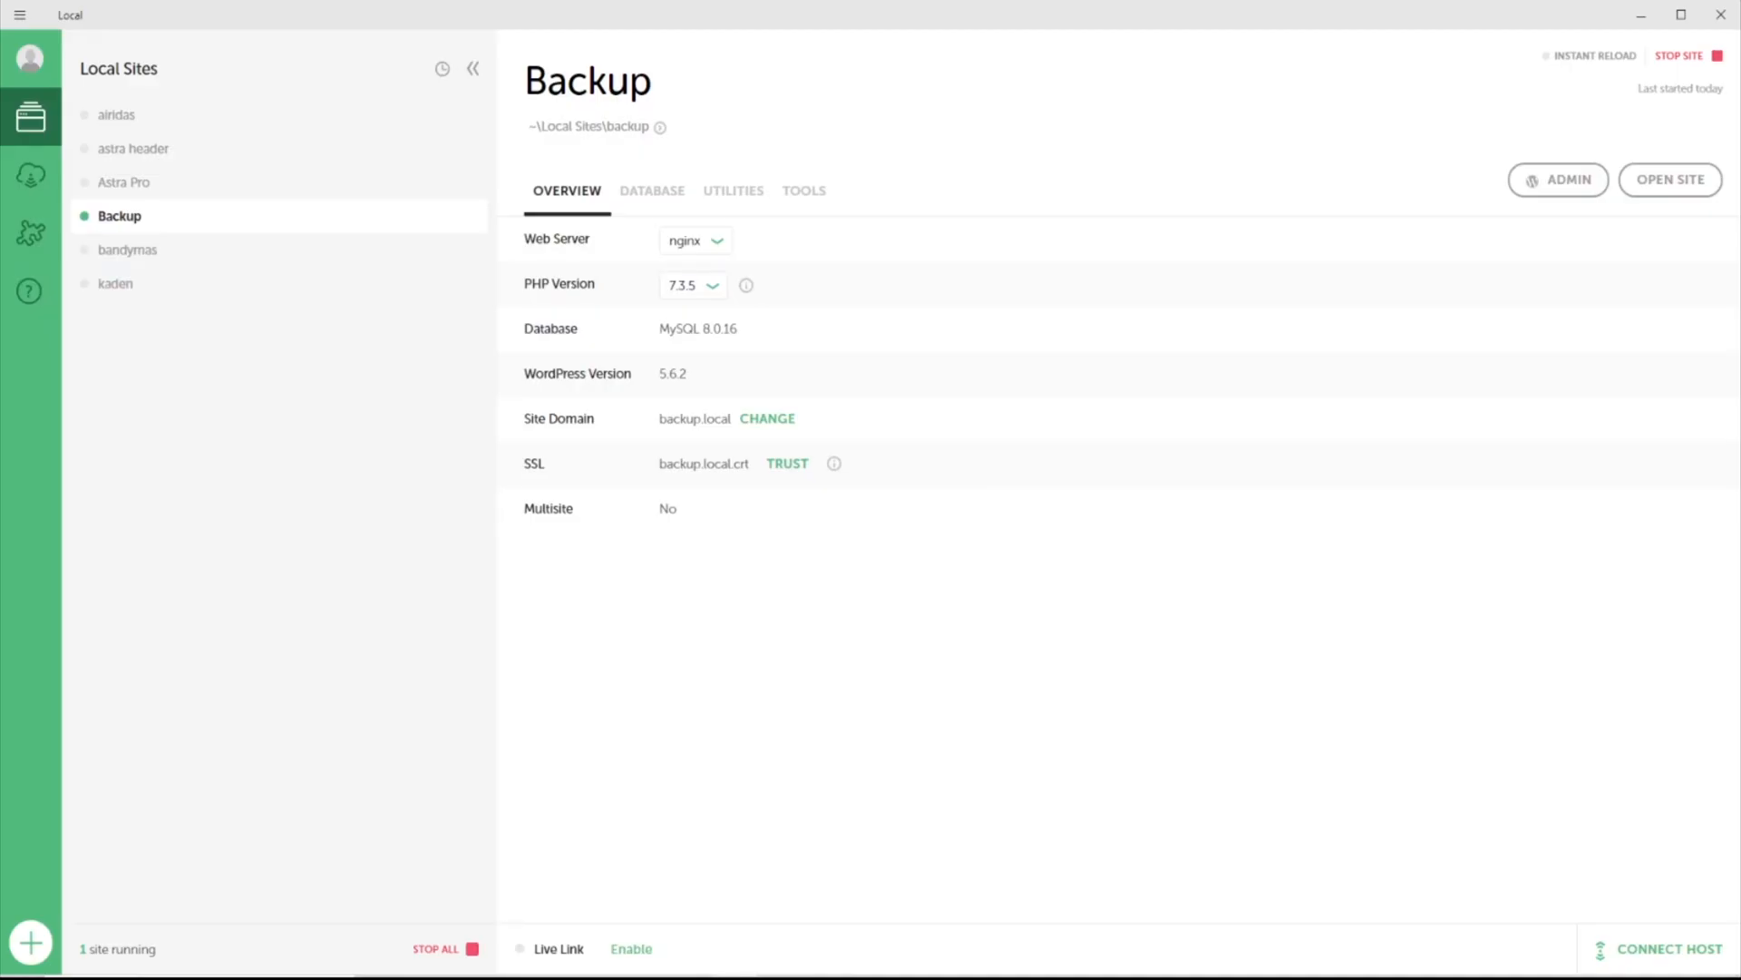
Switch to Local and create a second site named Dublicate with the preferred environment
left_click(30, 942)
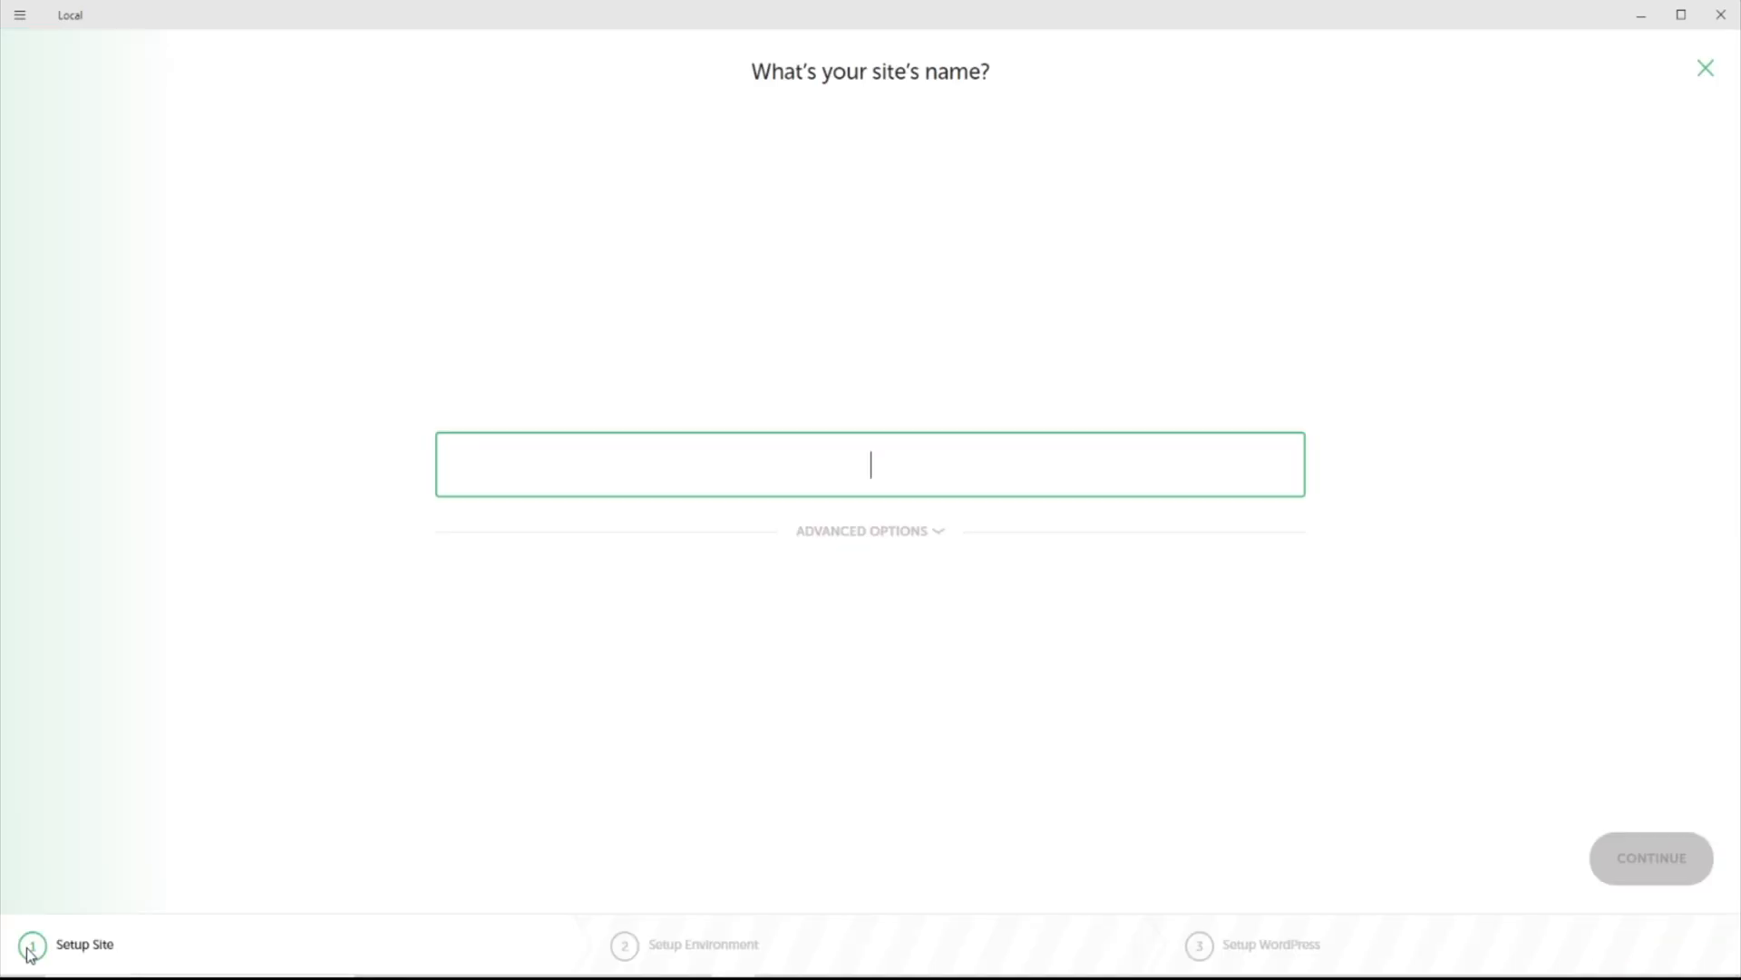
left_click(1652, 857)
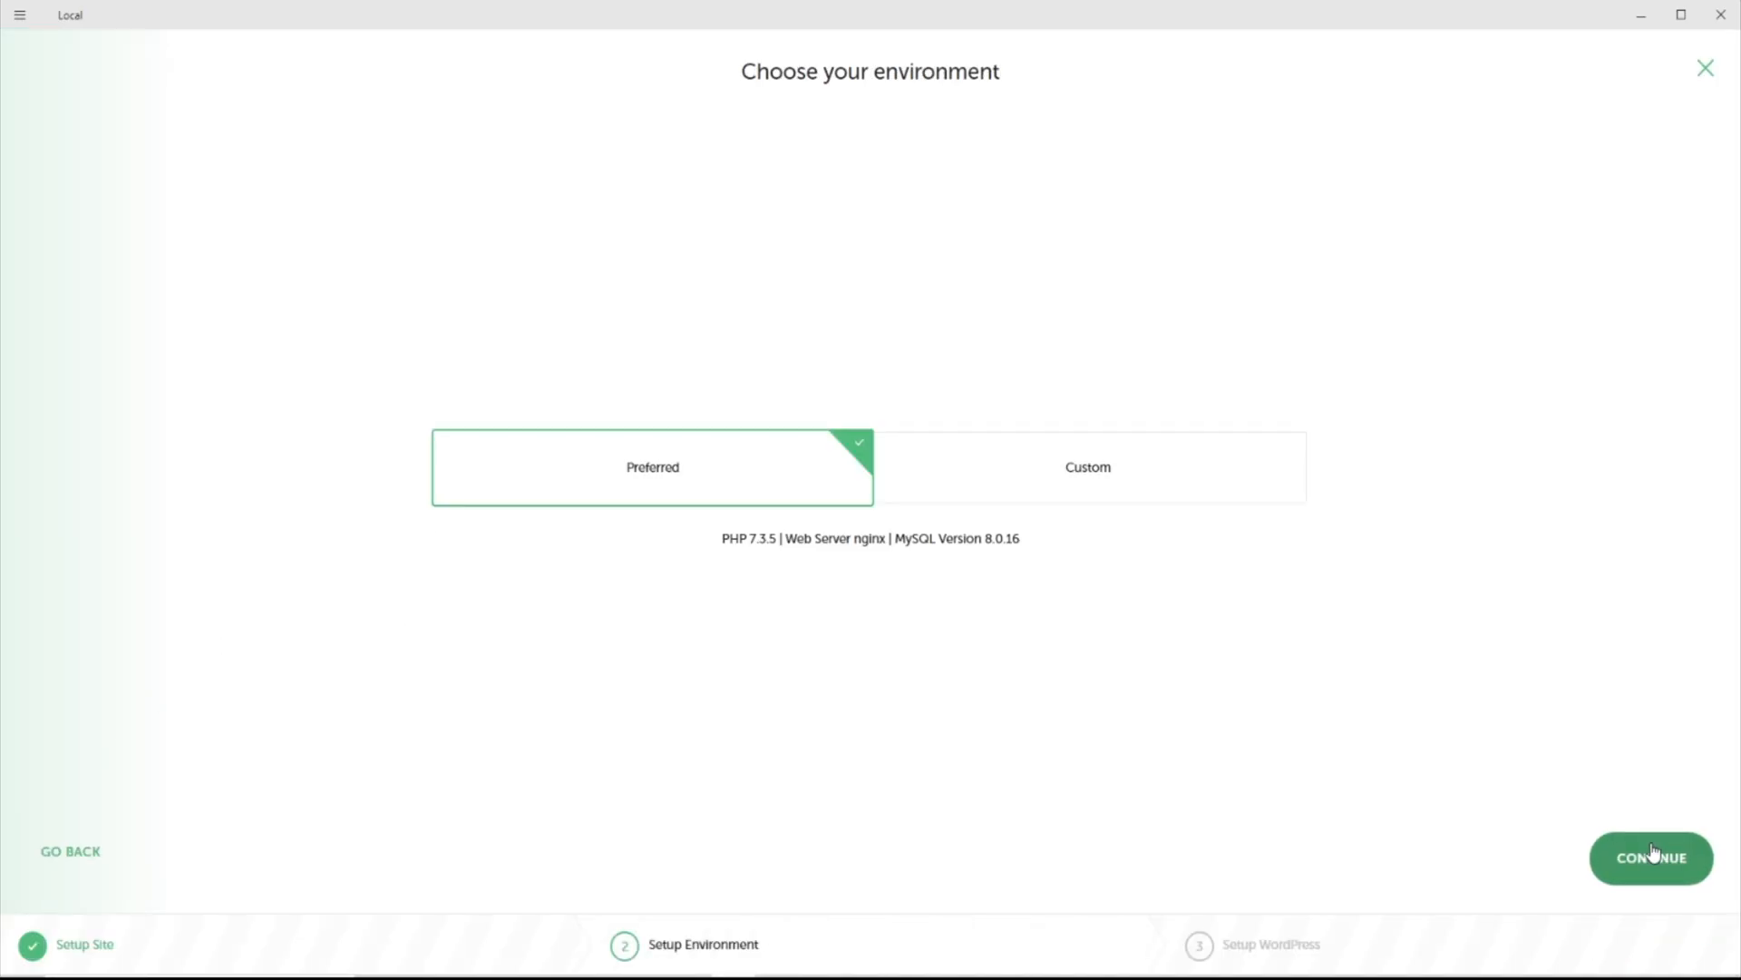
left_click(1652, 857)
left_click(1654, 855)
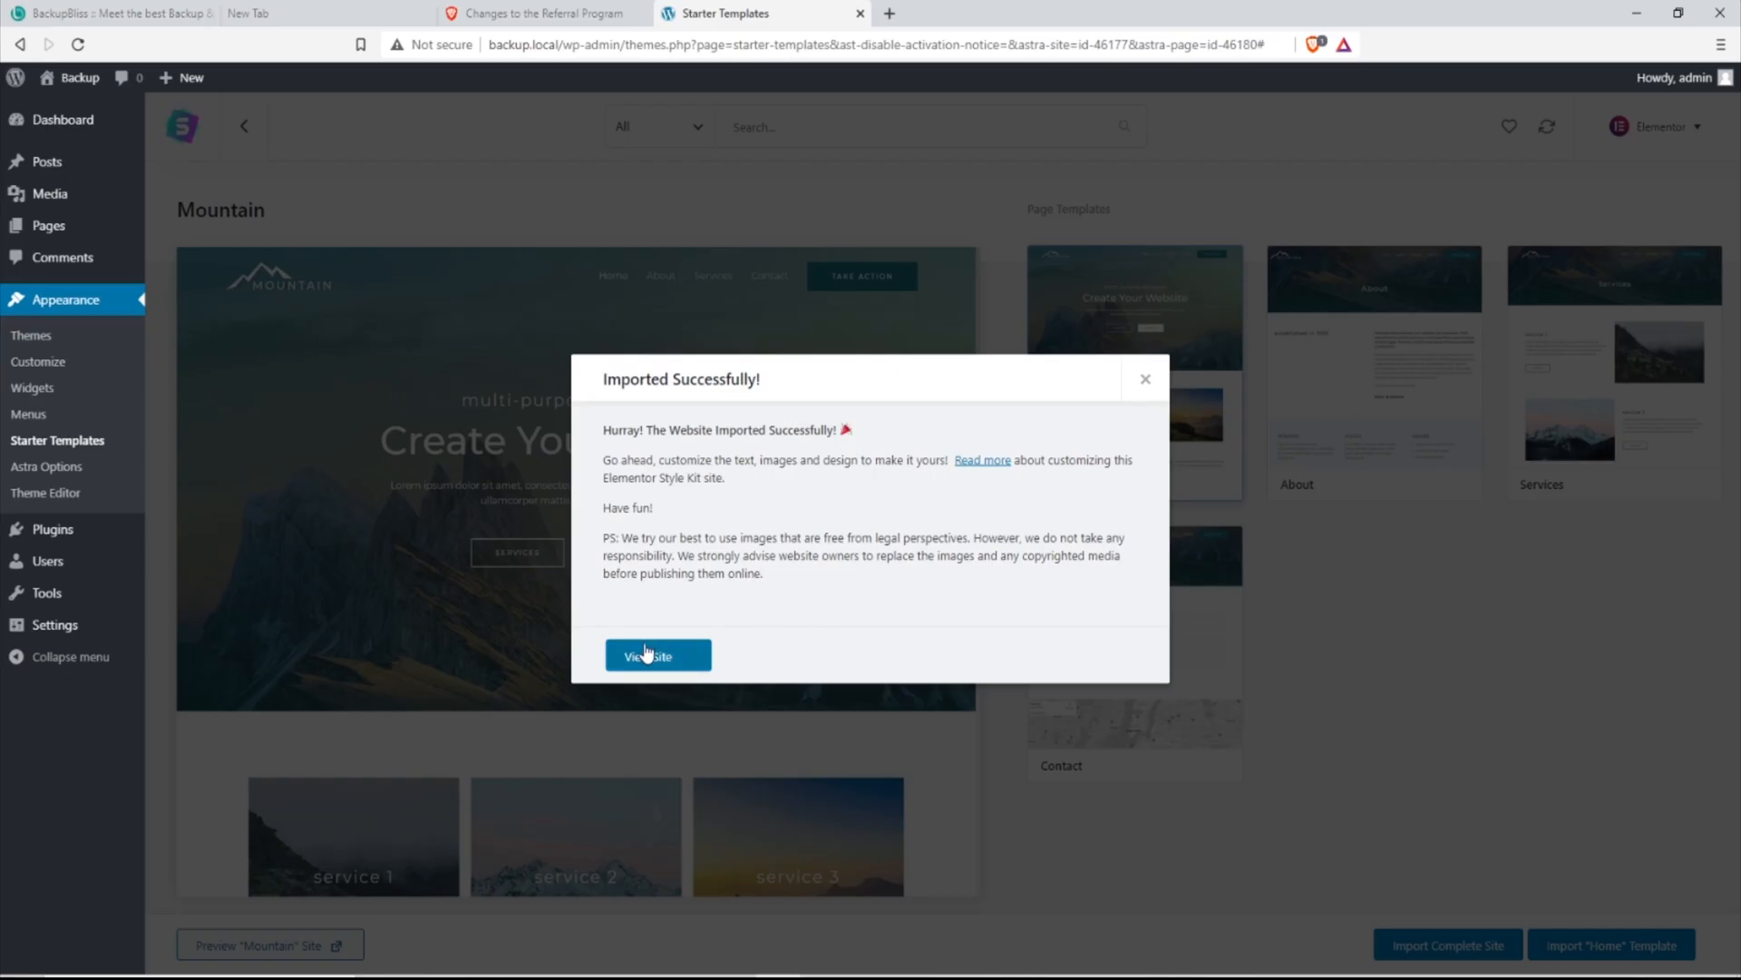
View the imported Mountain site in the browser, looking over its home, About, Services and Contact pages
left_click(659, 656)
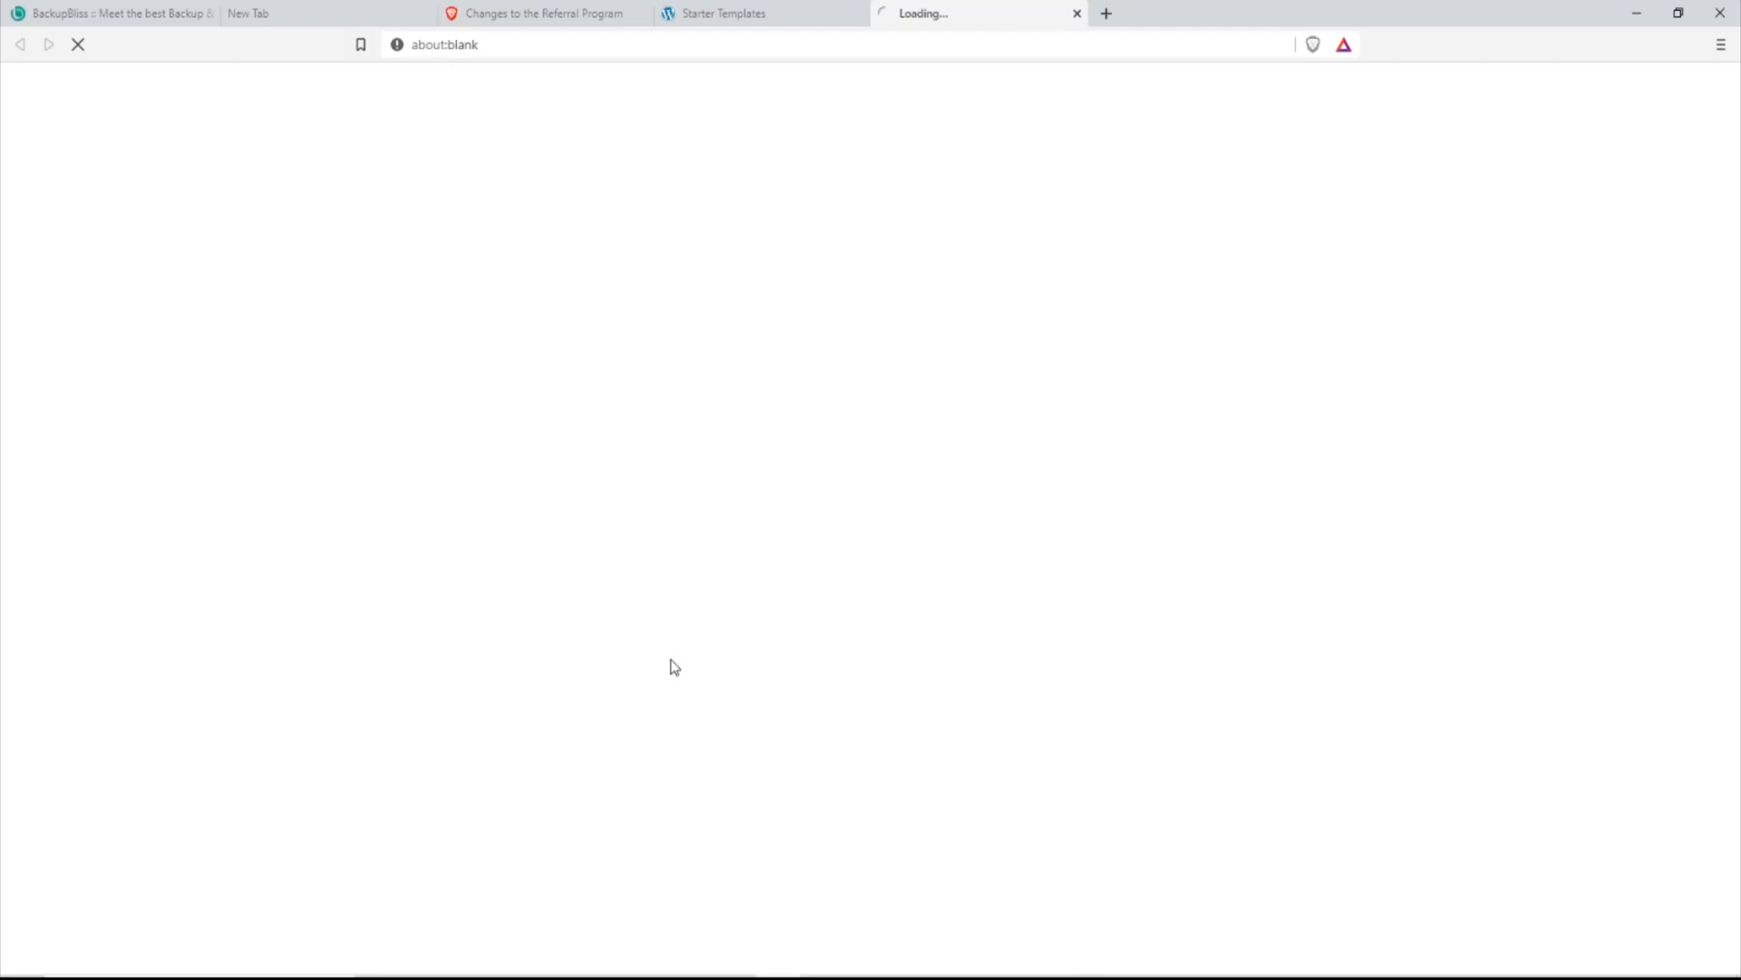
scroll(898, 650, "down", 15)
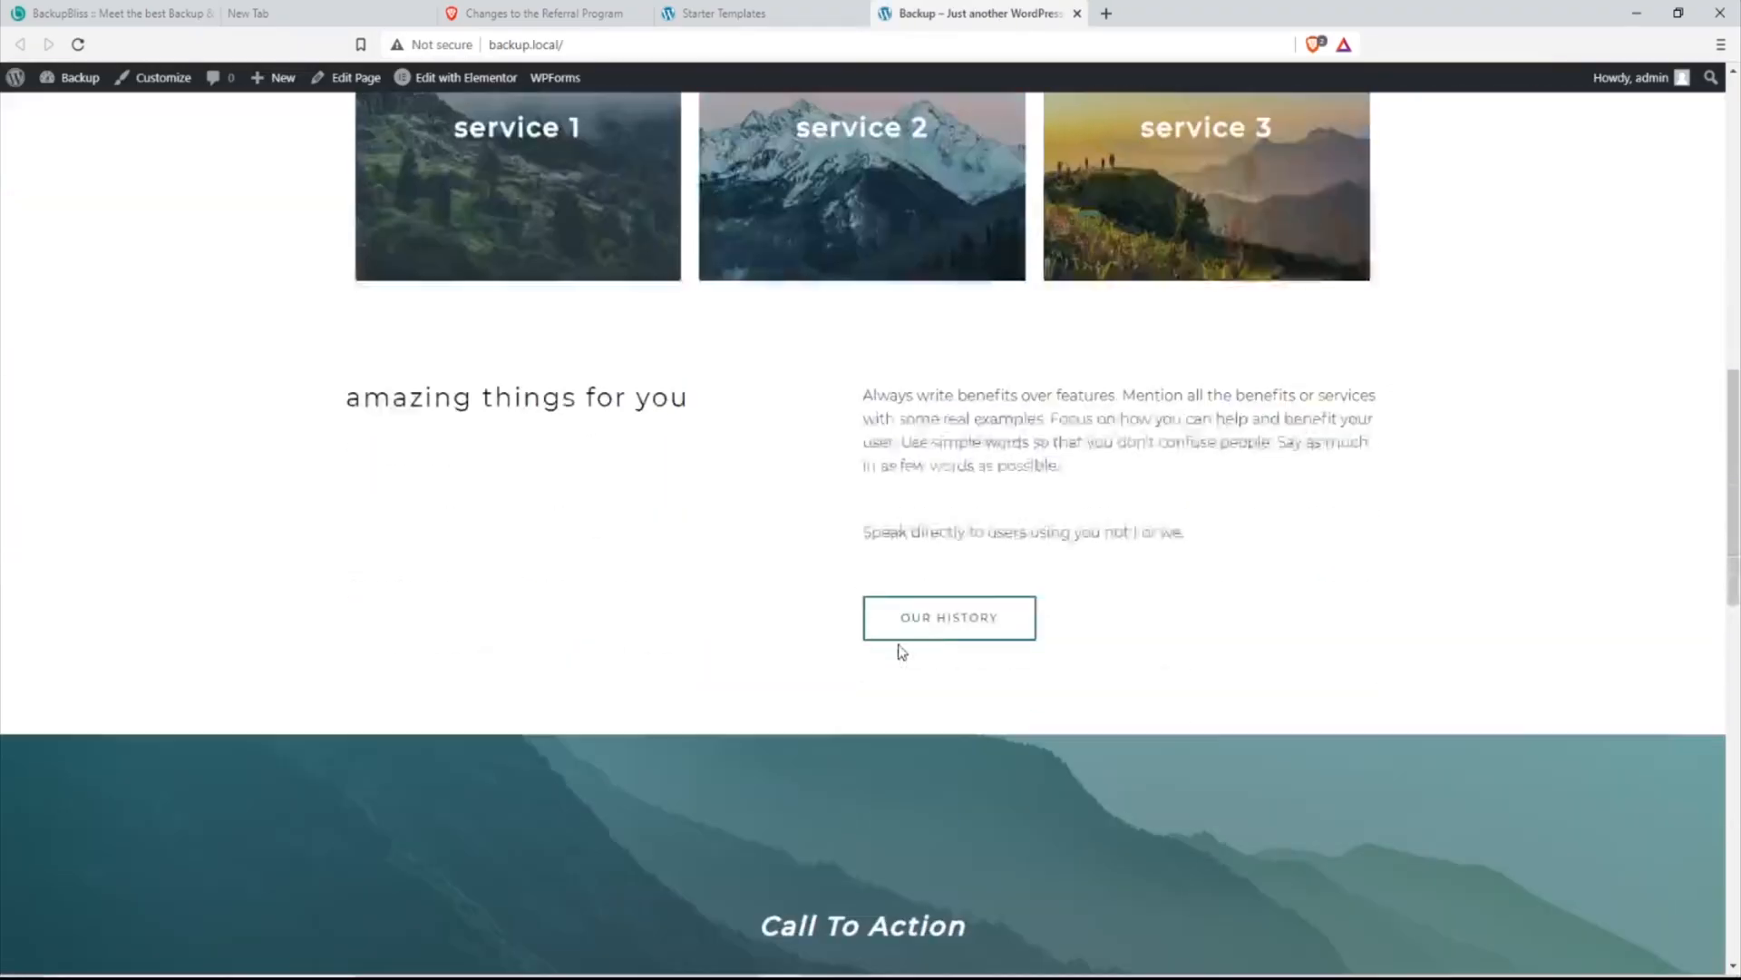
scroll(901, 652, "up", 15)
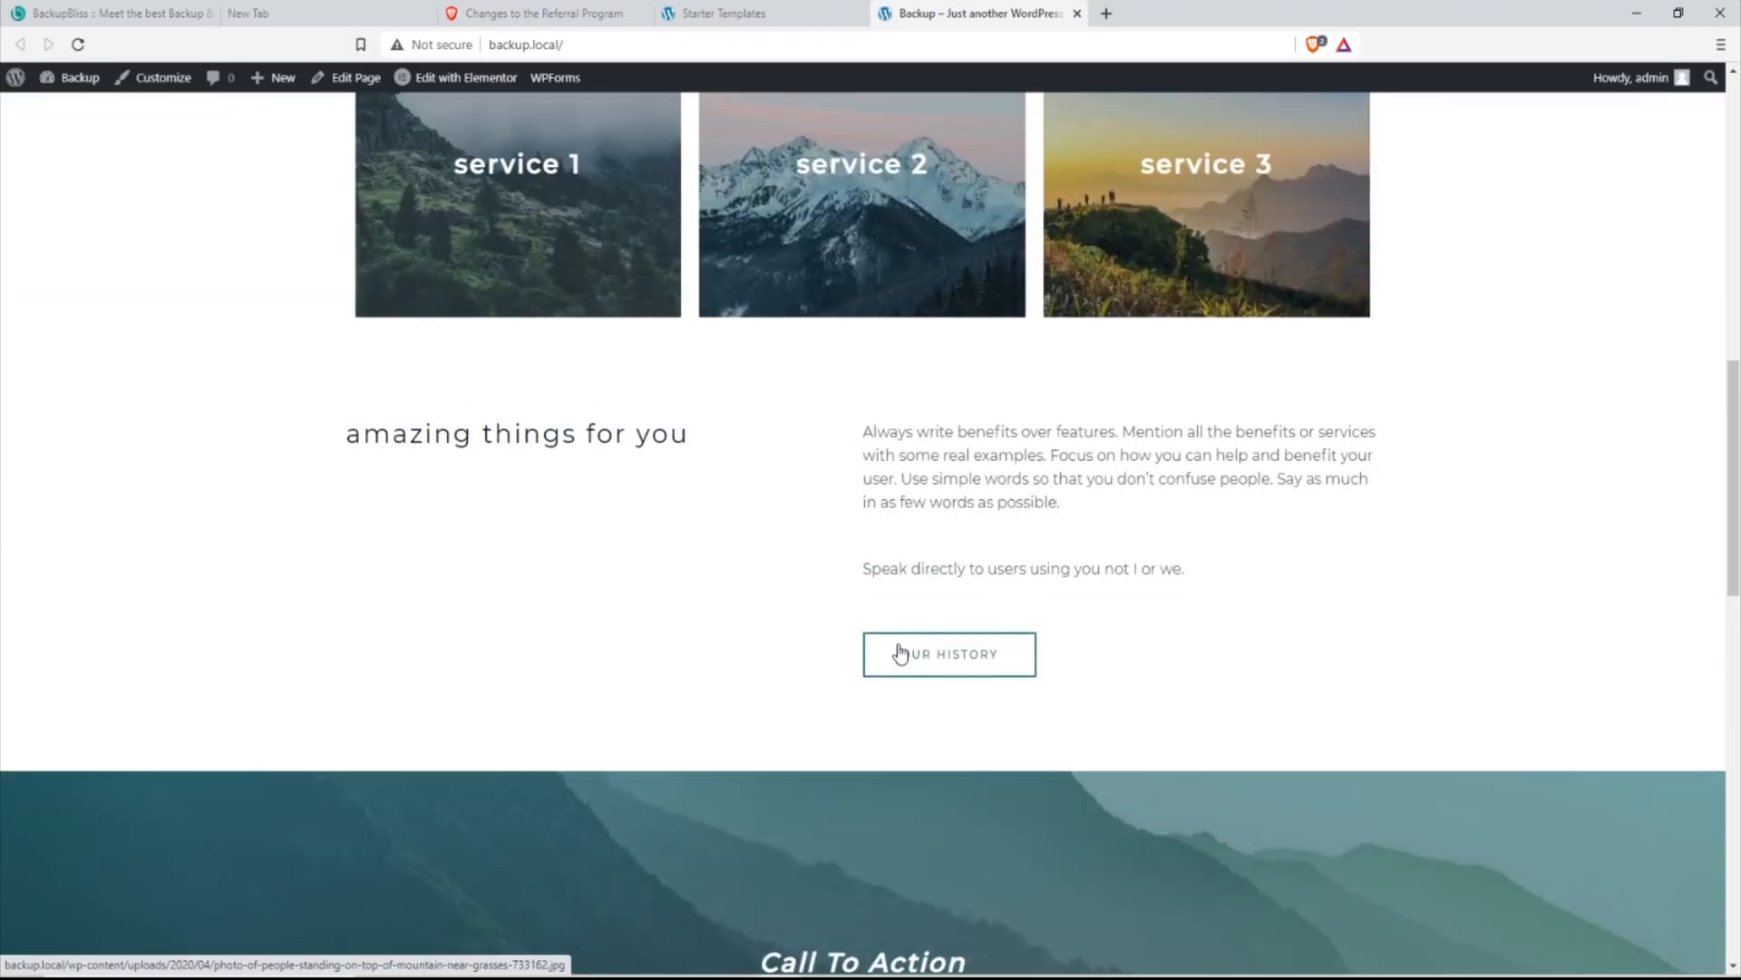
scroll(901, 653, "up", 4)
left_click(1034, 150)
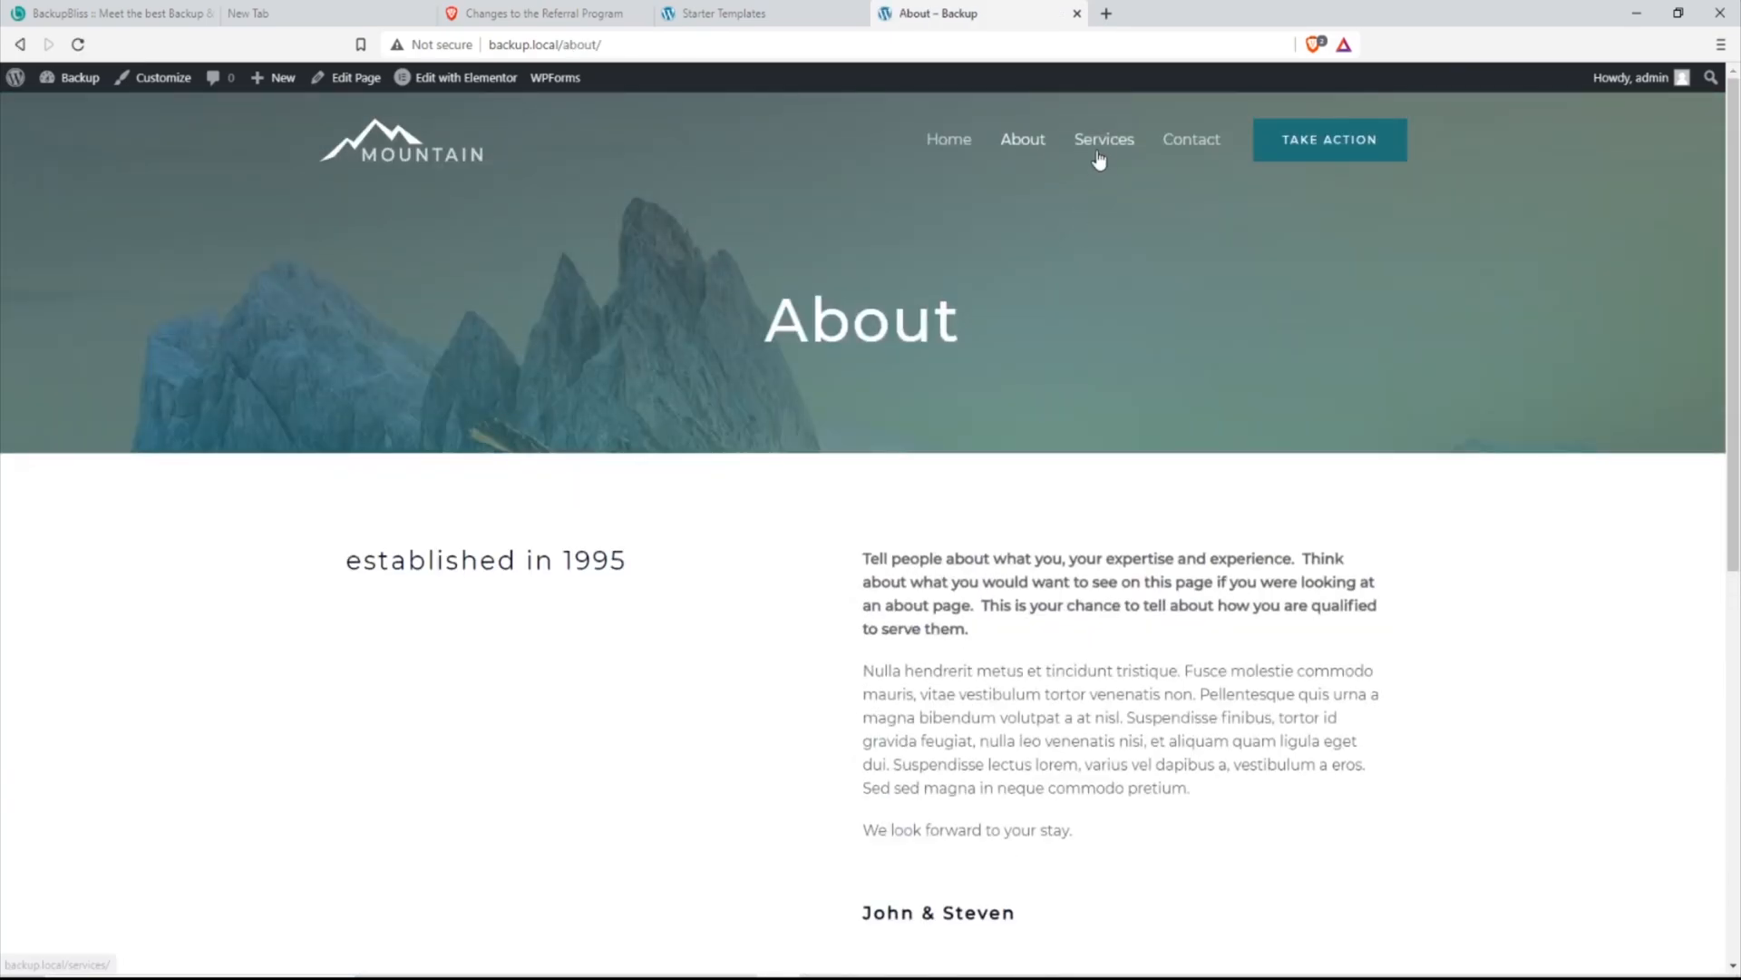
left_click(1104, 148)
left_click(1207, 148)
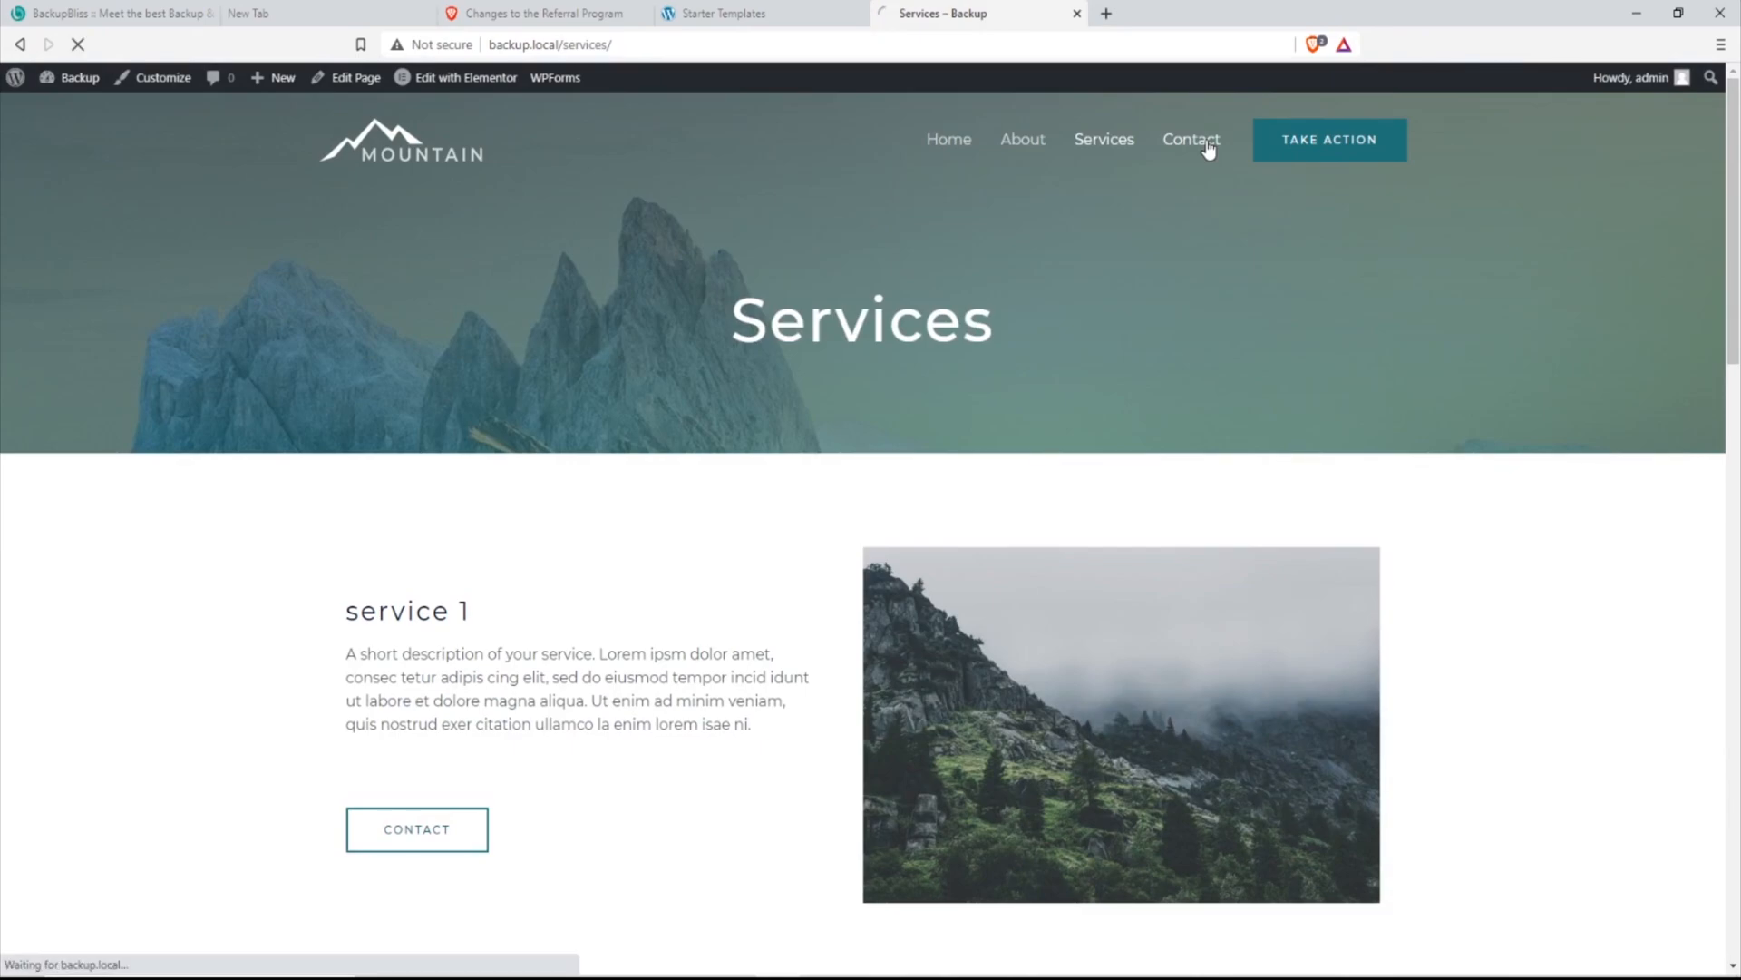
Search the plugin directory for backup, and install and activate the Backup plugin by Migrate
mouse_move(16, 80)
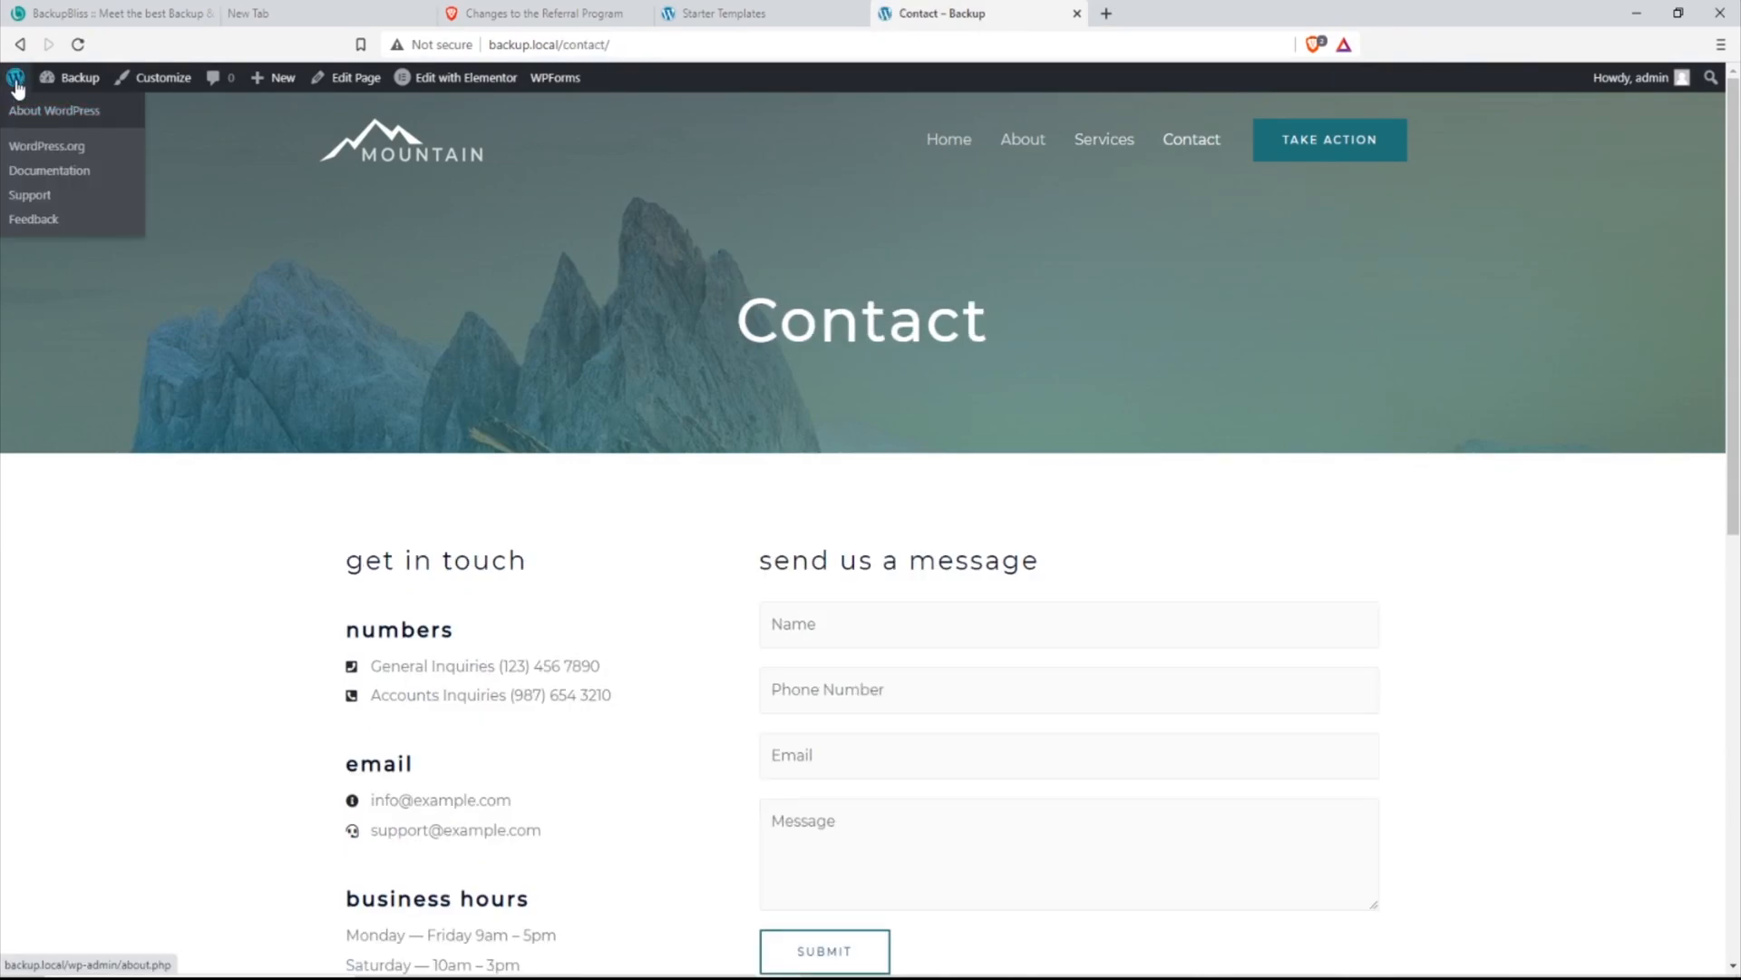
mouse_move(55, 444)
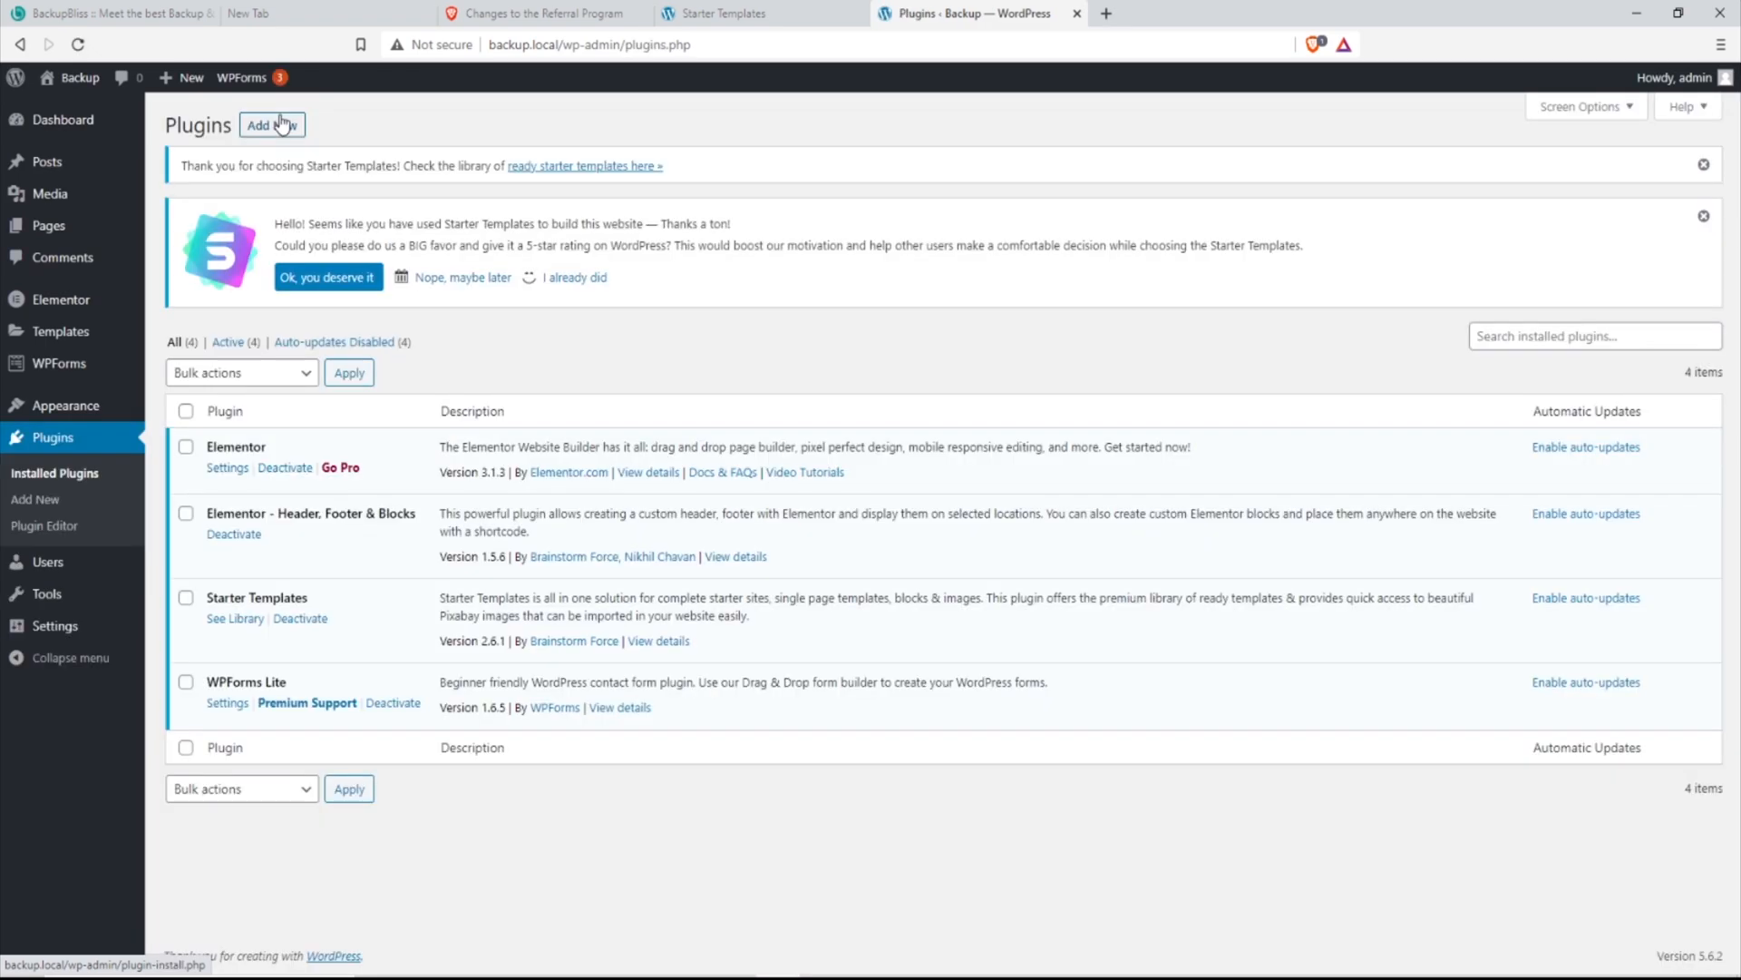
left_click(281, 126)
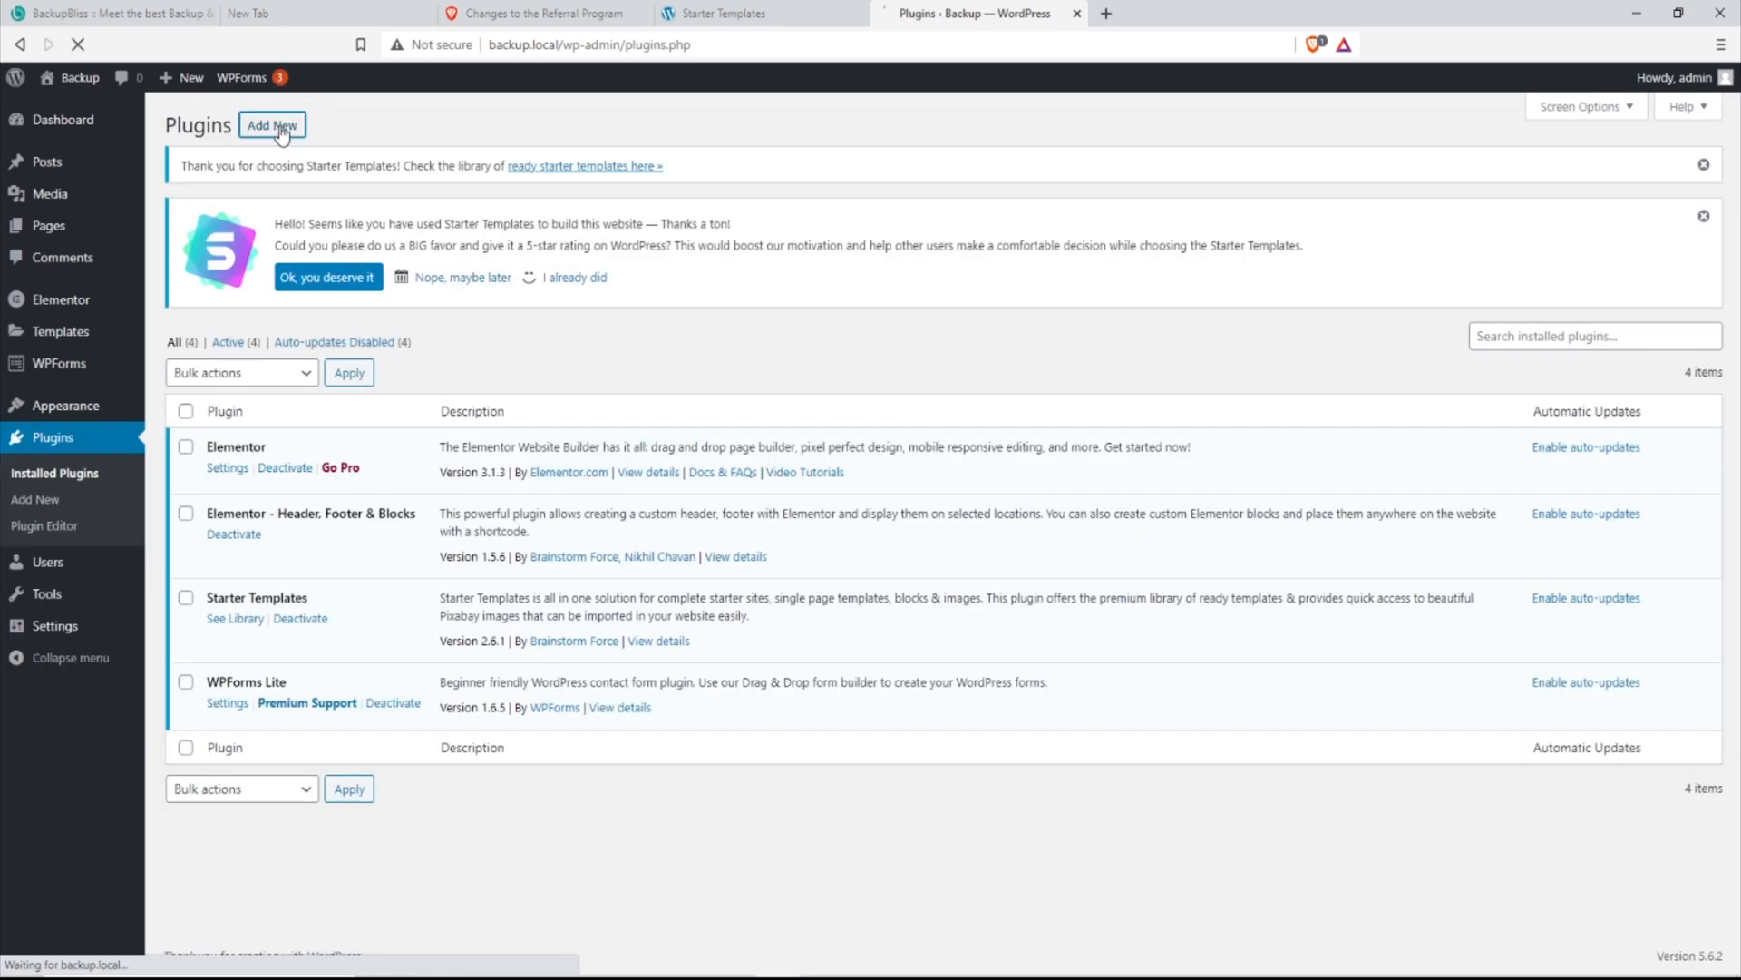
left_click(1584, 296)
left_click(1522, 339)
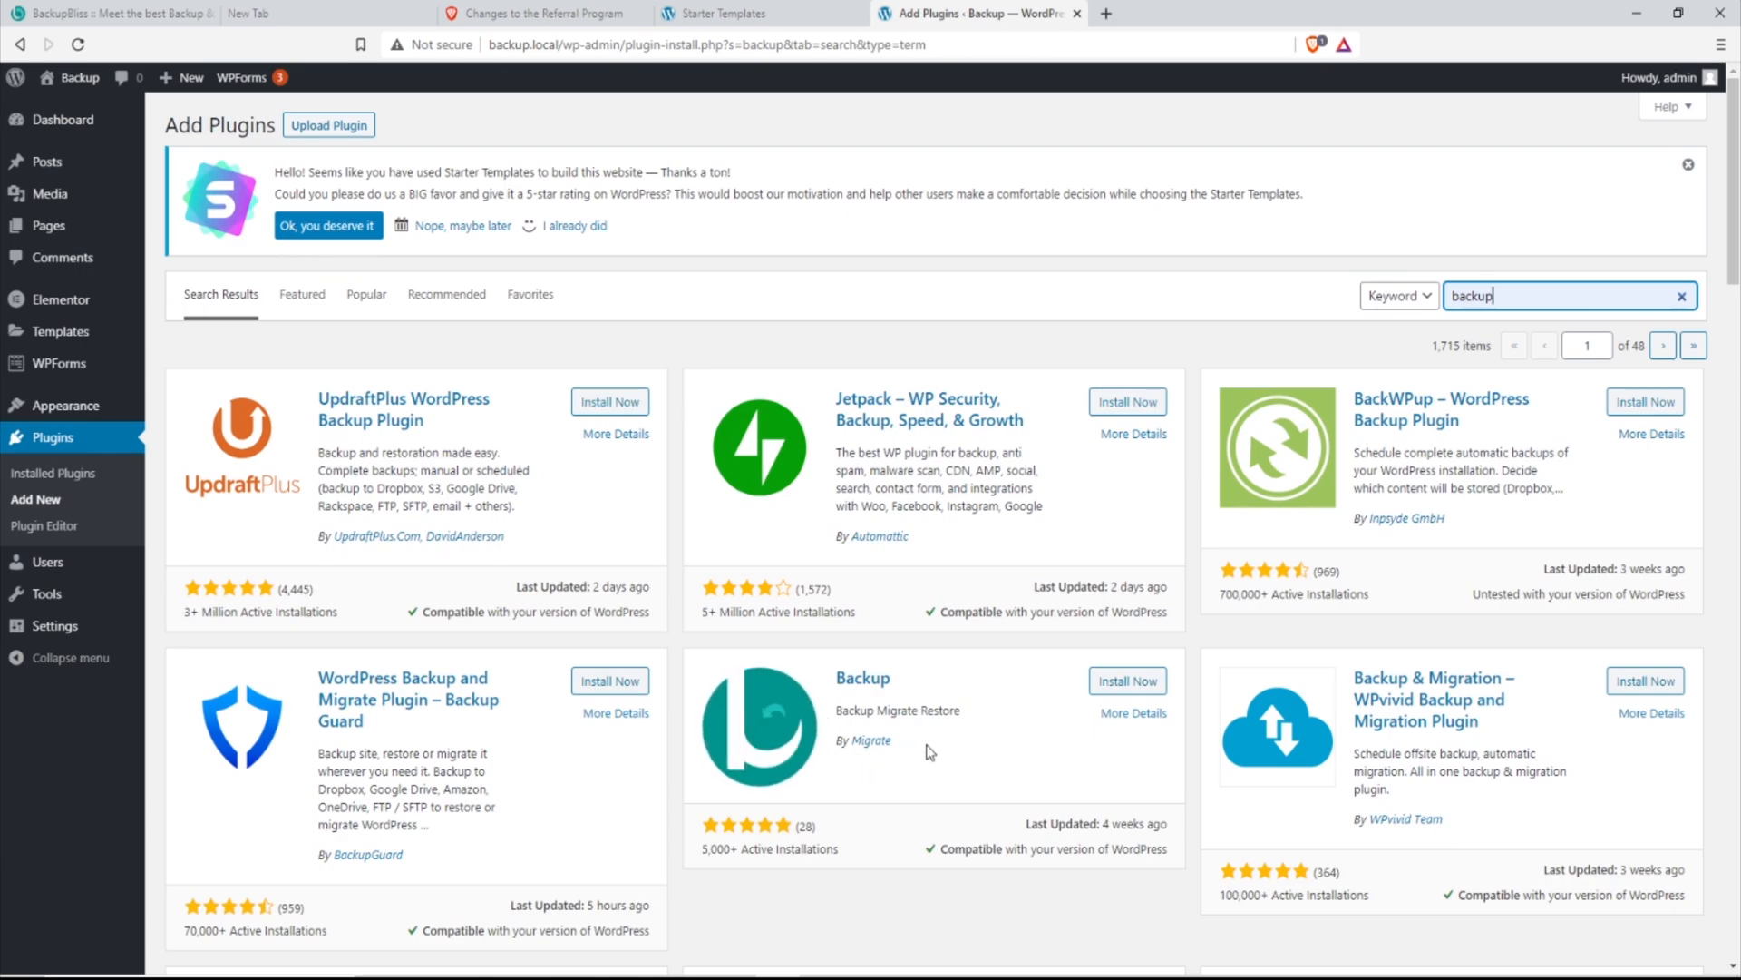
left_click(1131, 688)
left_click(1129, 685)
left_click(906, 413)
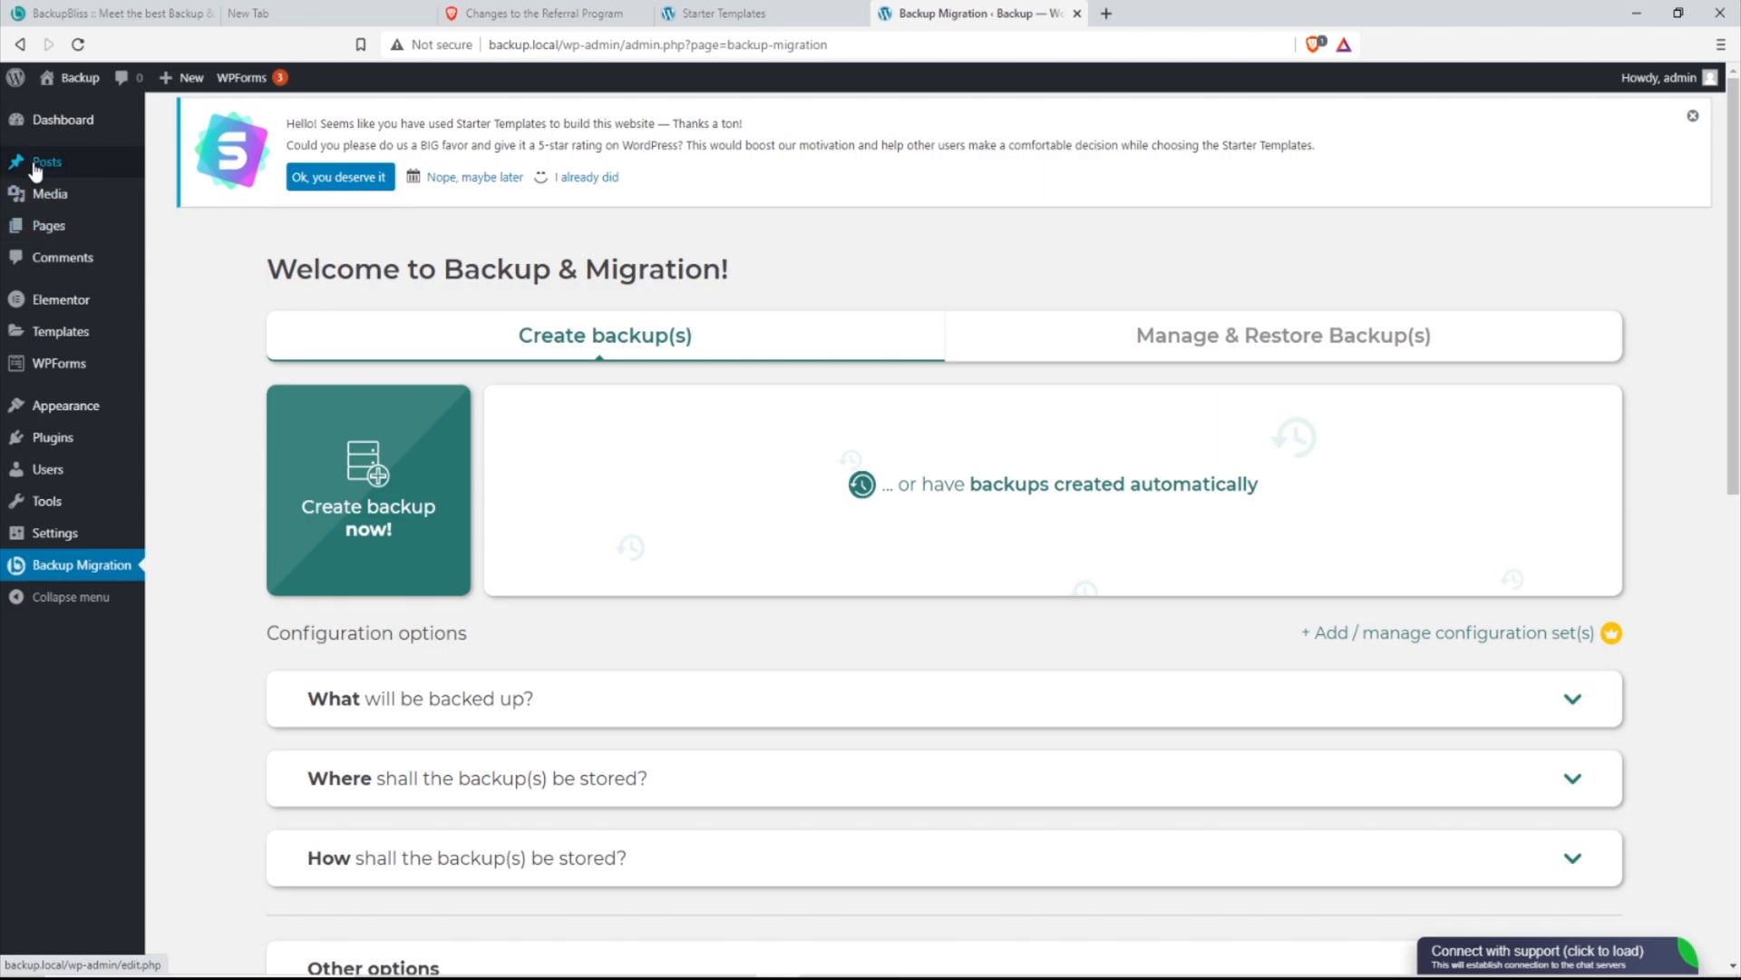
View the site's media library and create a backup of the site in Backup Migration
left_click(51, 195)
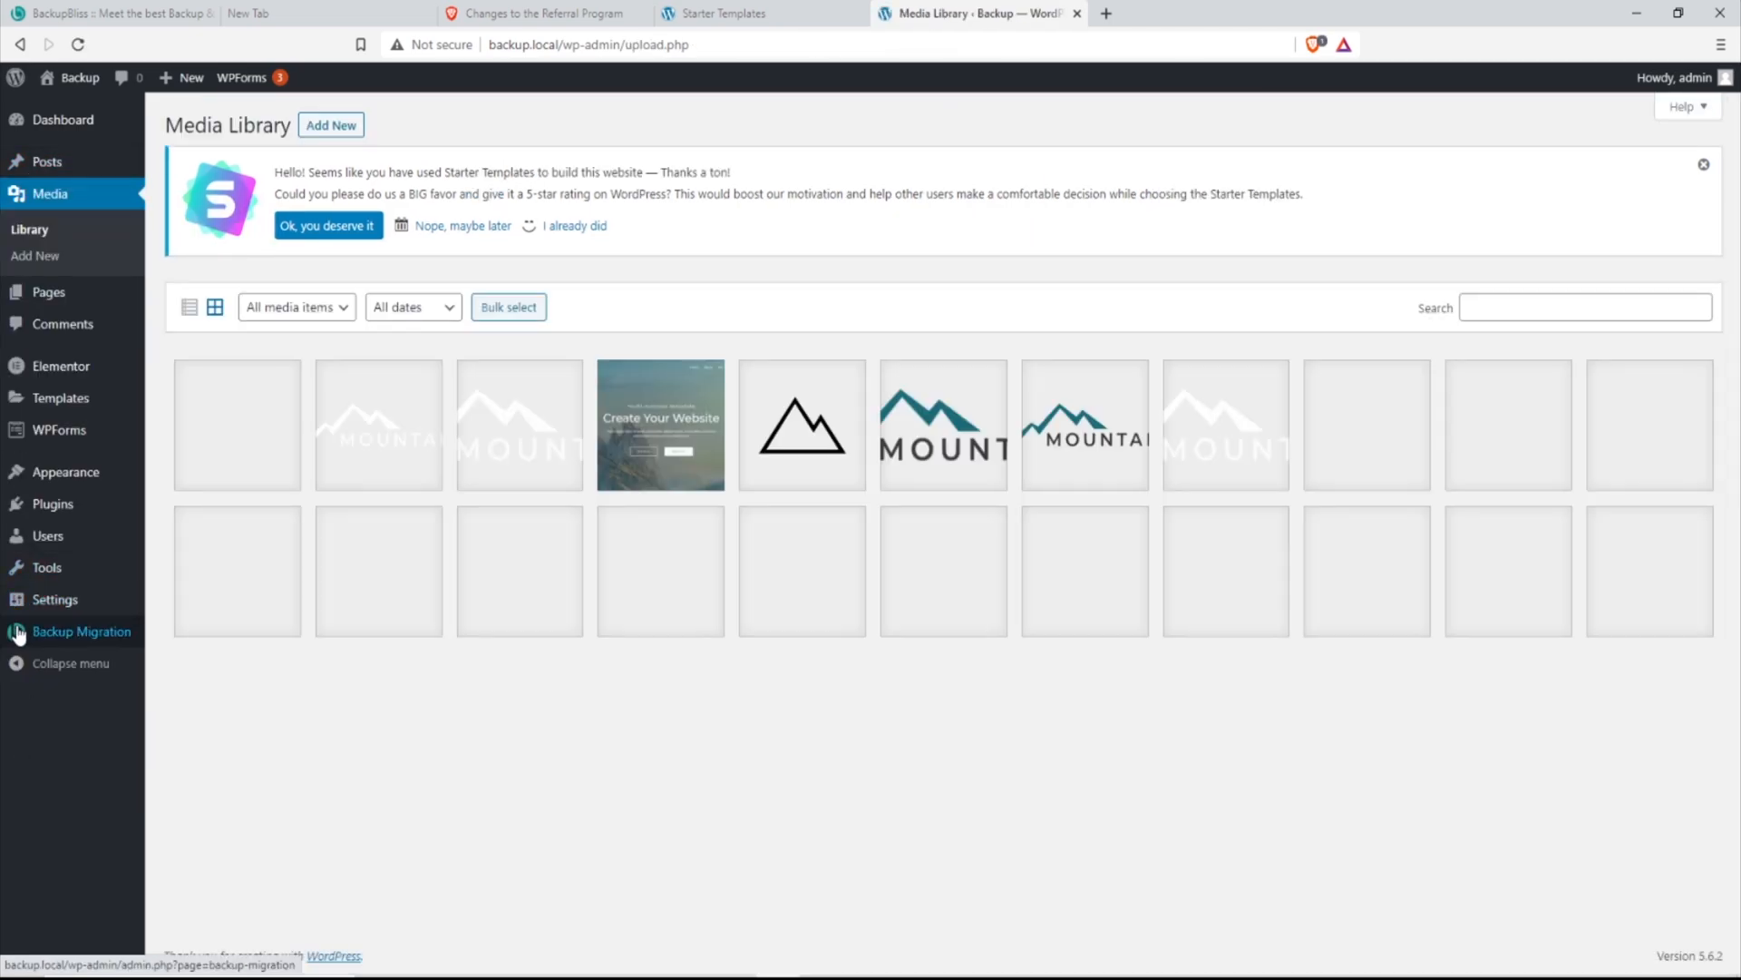
left_click(47, 640)
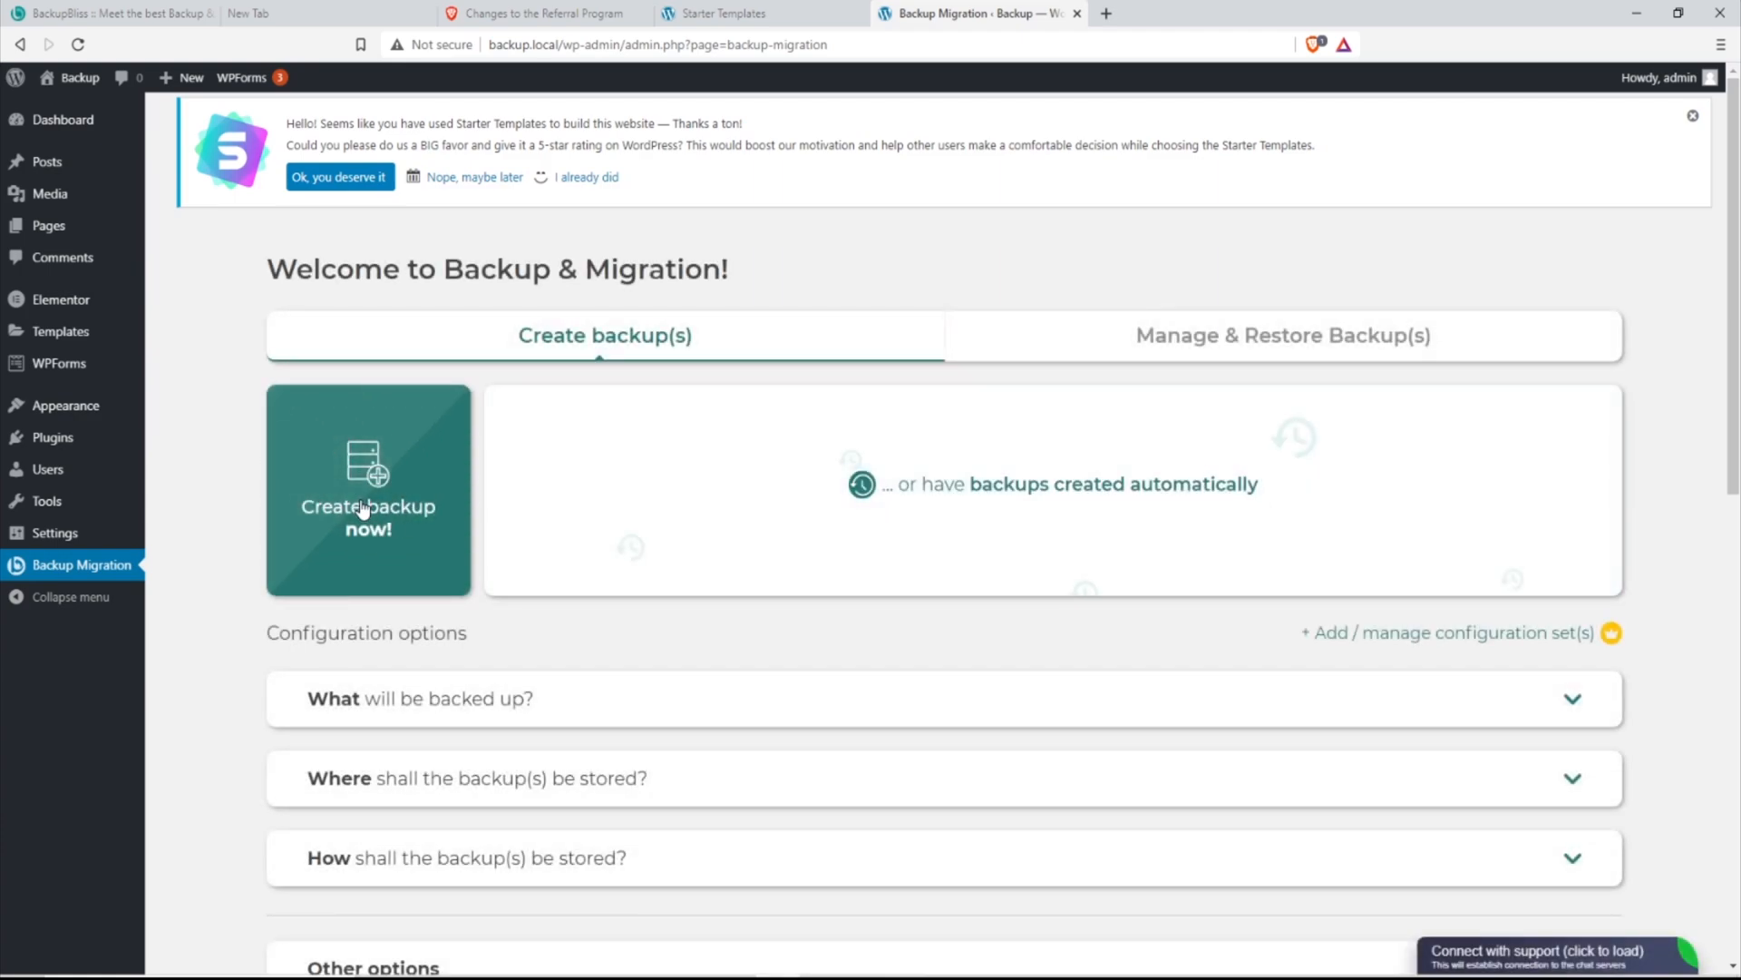
left_click(363, 509)
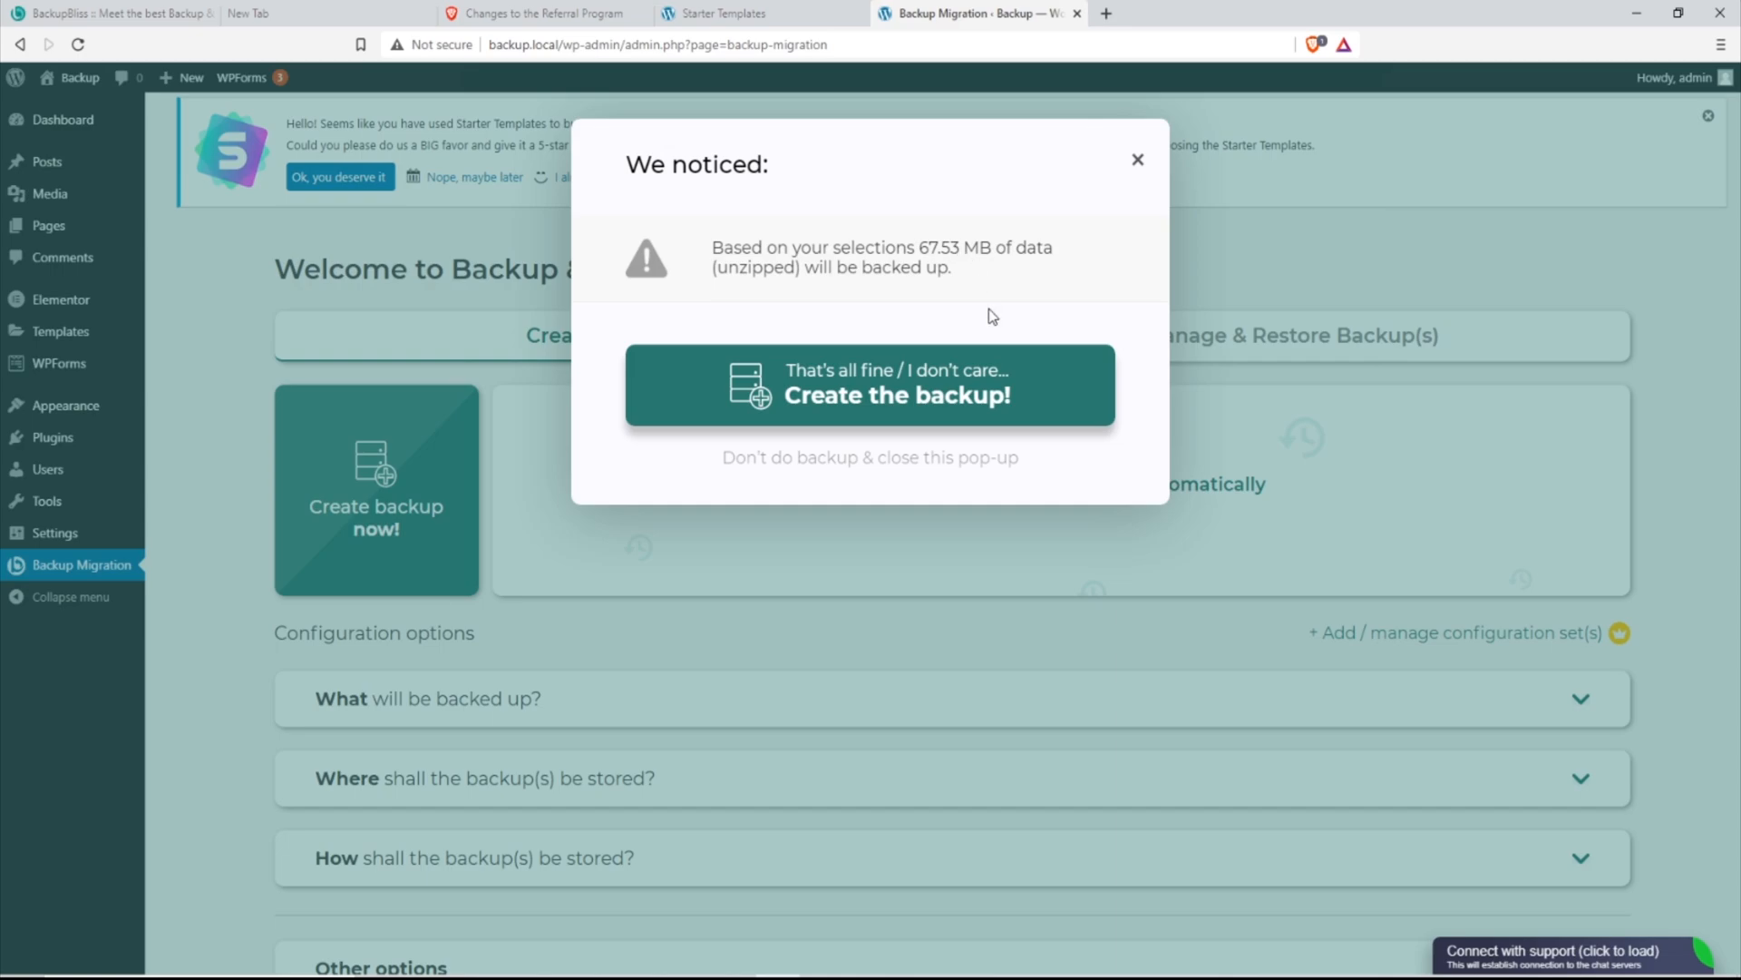
left_click(920, 396)
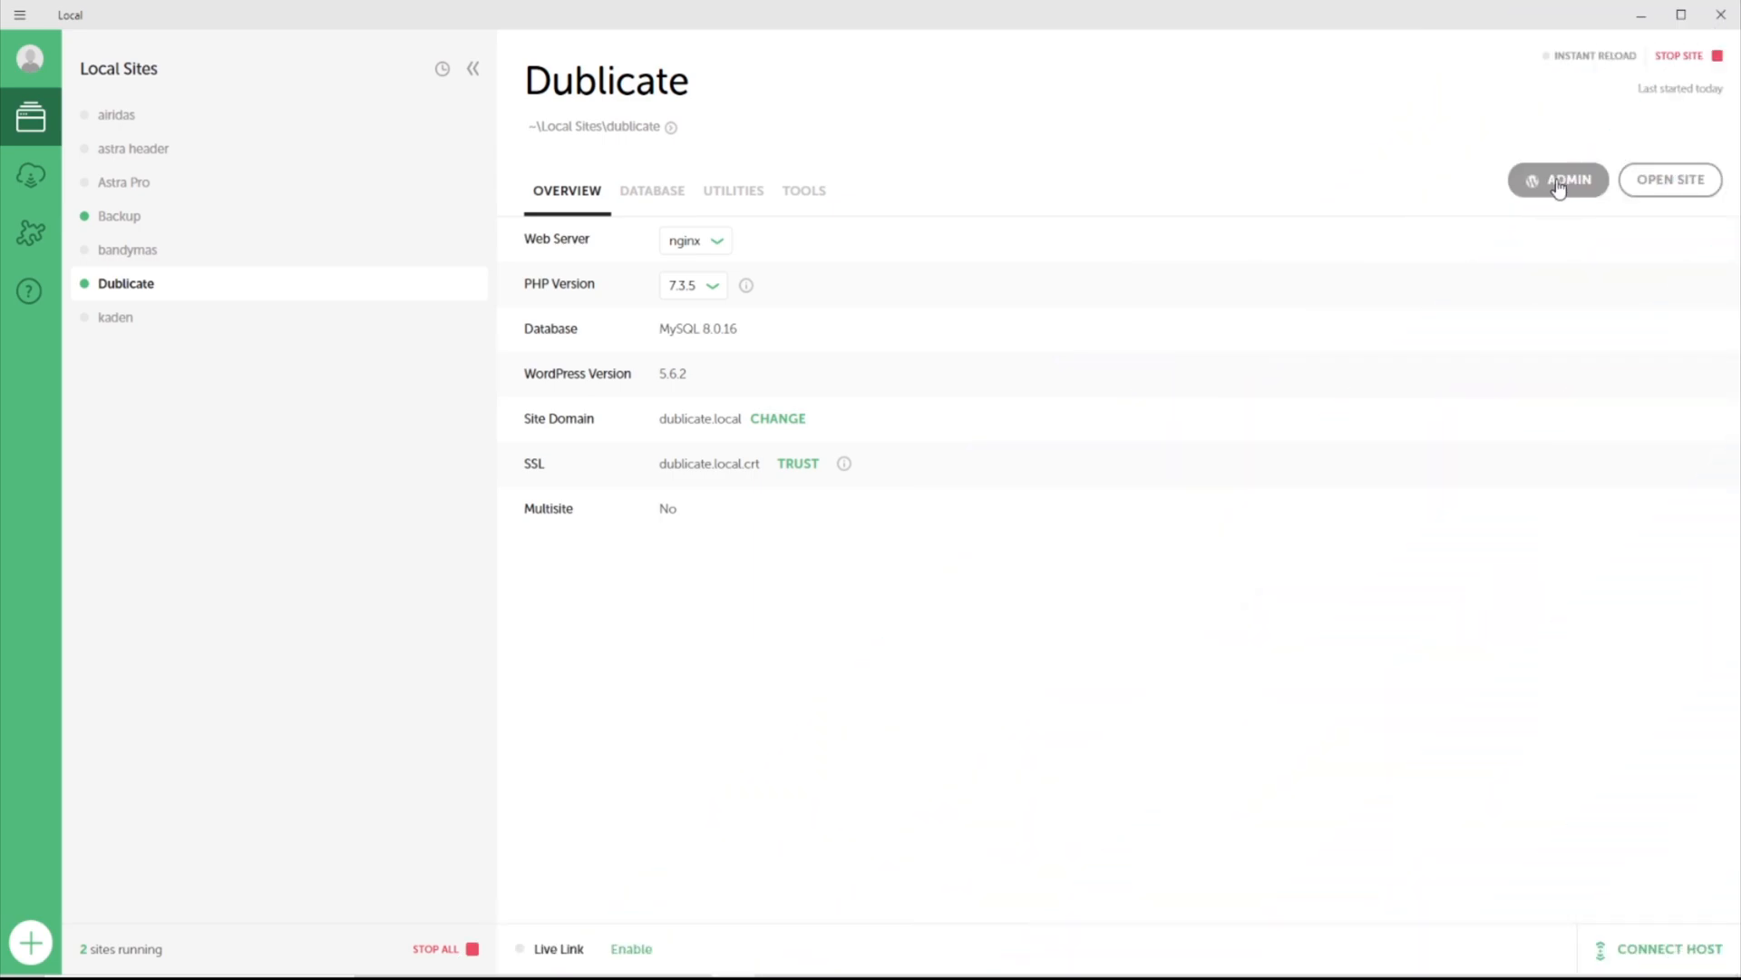
Log in to the Dublicate site's admin, search the plugin directory for backup, and install and activate the Backup plugin by Migrate
left_click(1558, 181)
left_click(810, 381)
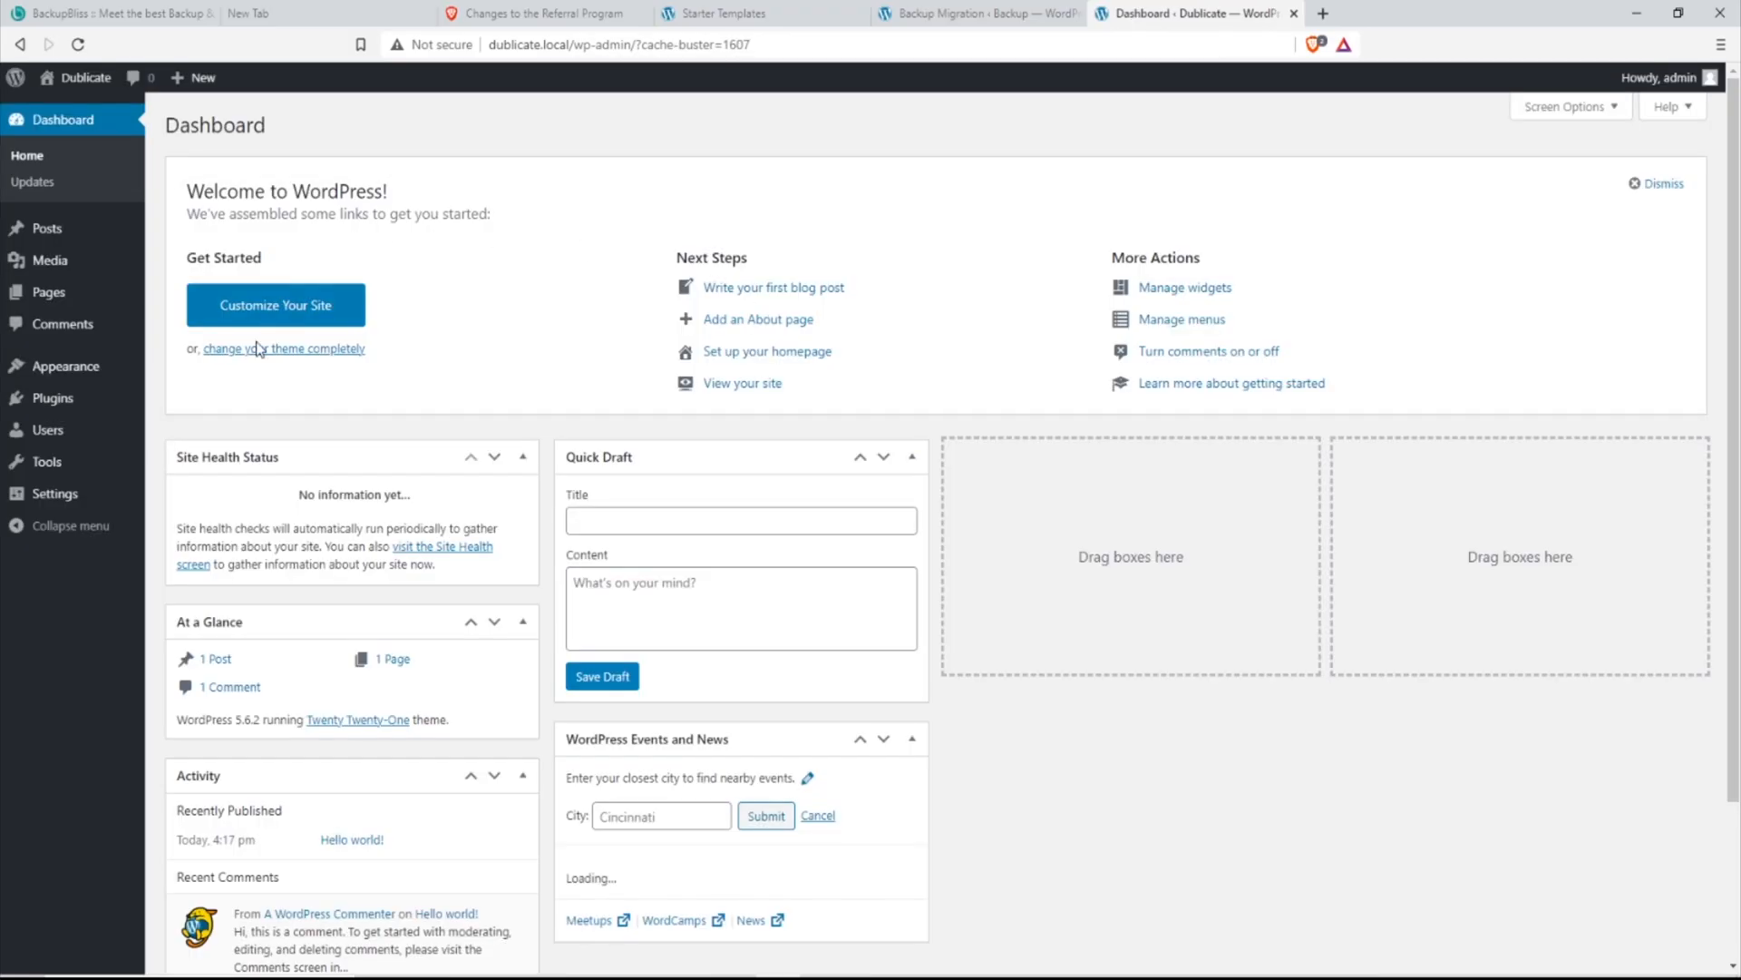
left_click(65, 404)
left_click(278, 134)
left_click(1549, 179)
left_click(1533, 216)
left_click(1128, 563)
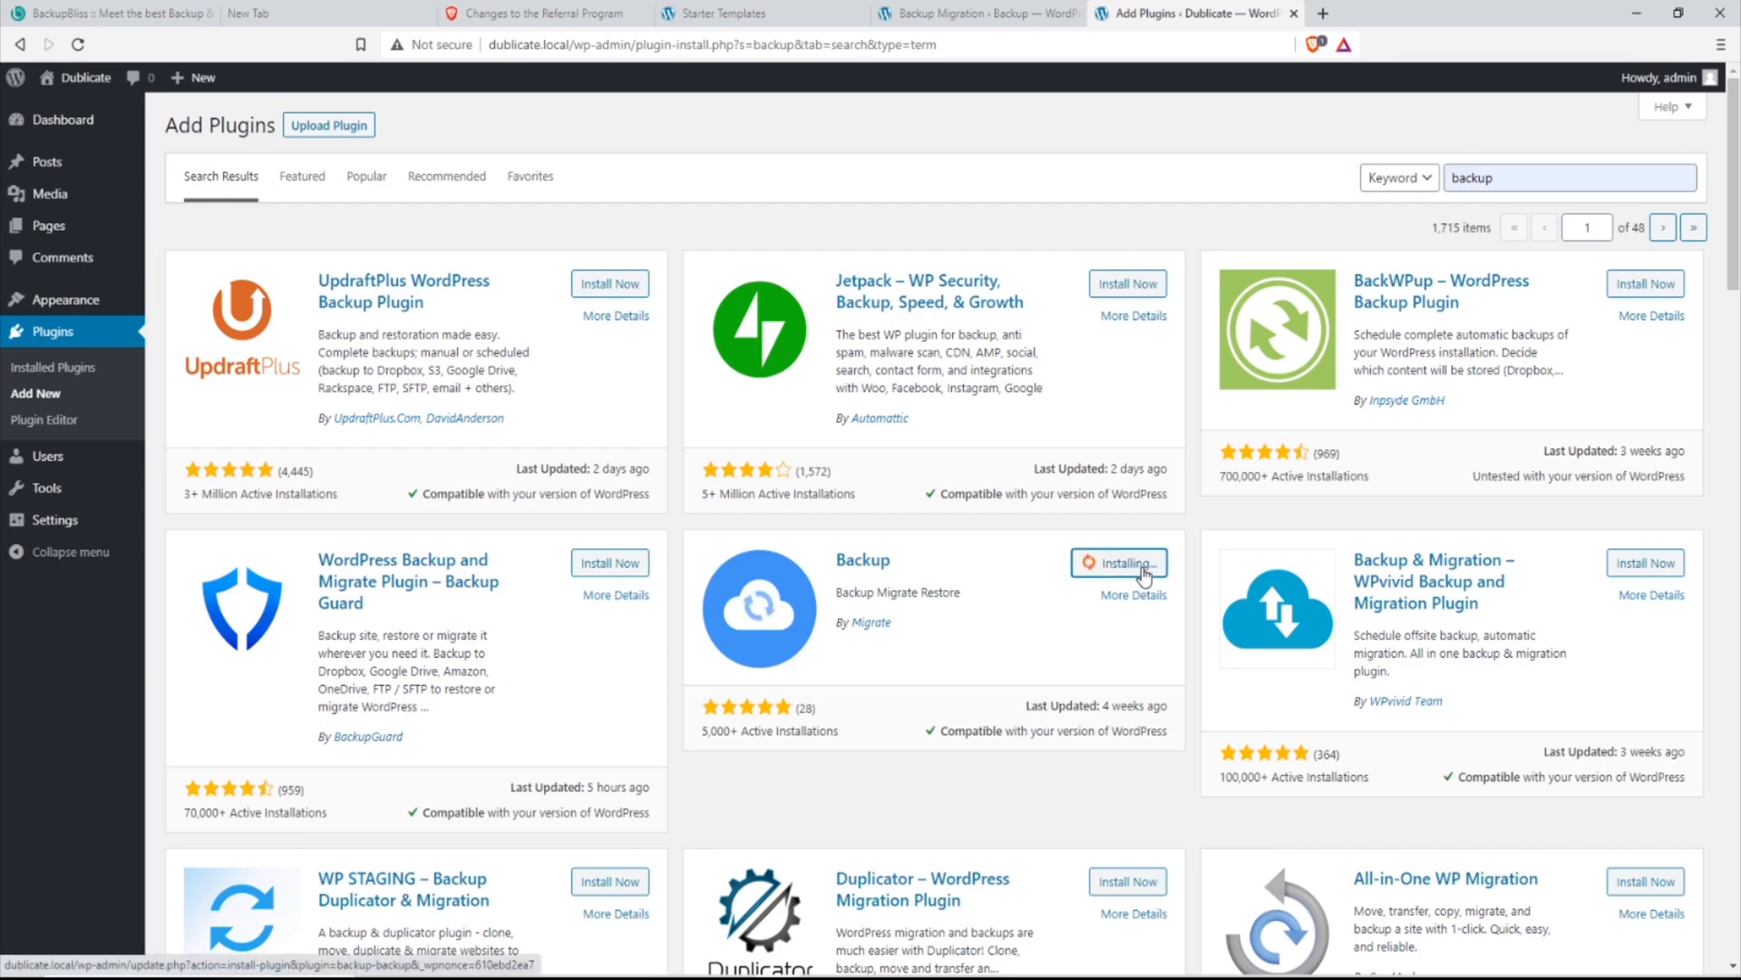
left_click(1134, 568)
left_click(905, 413)
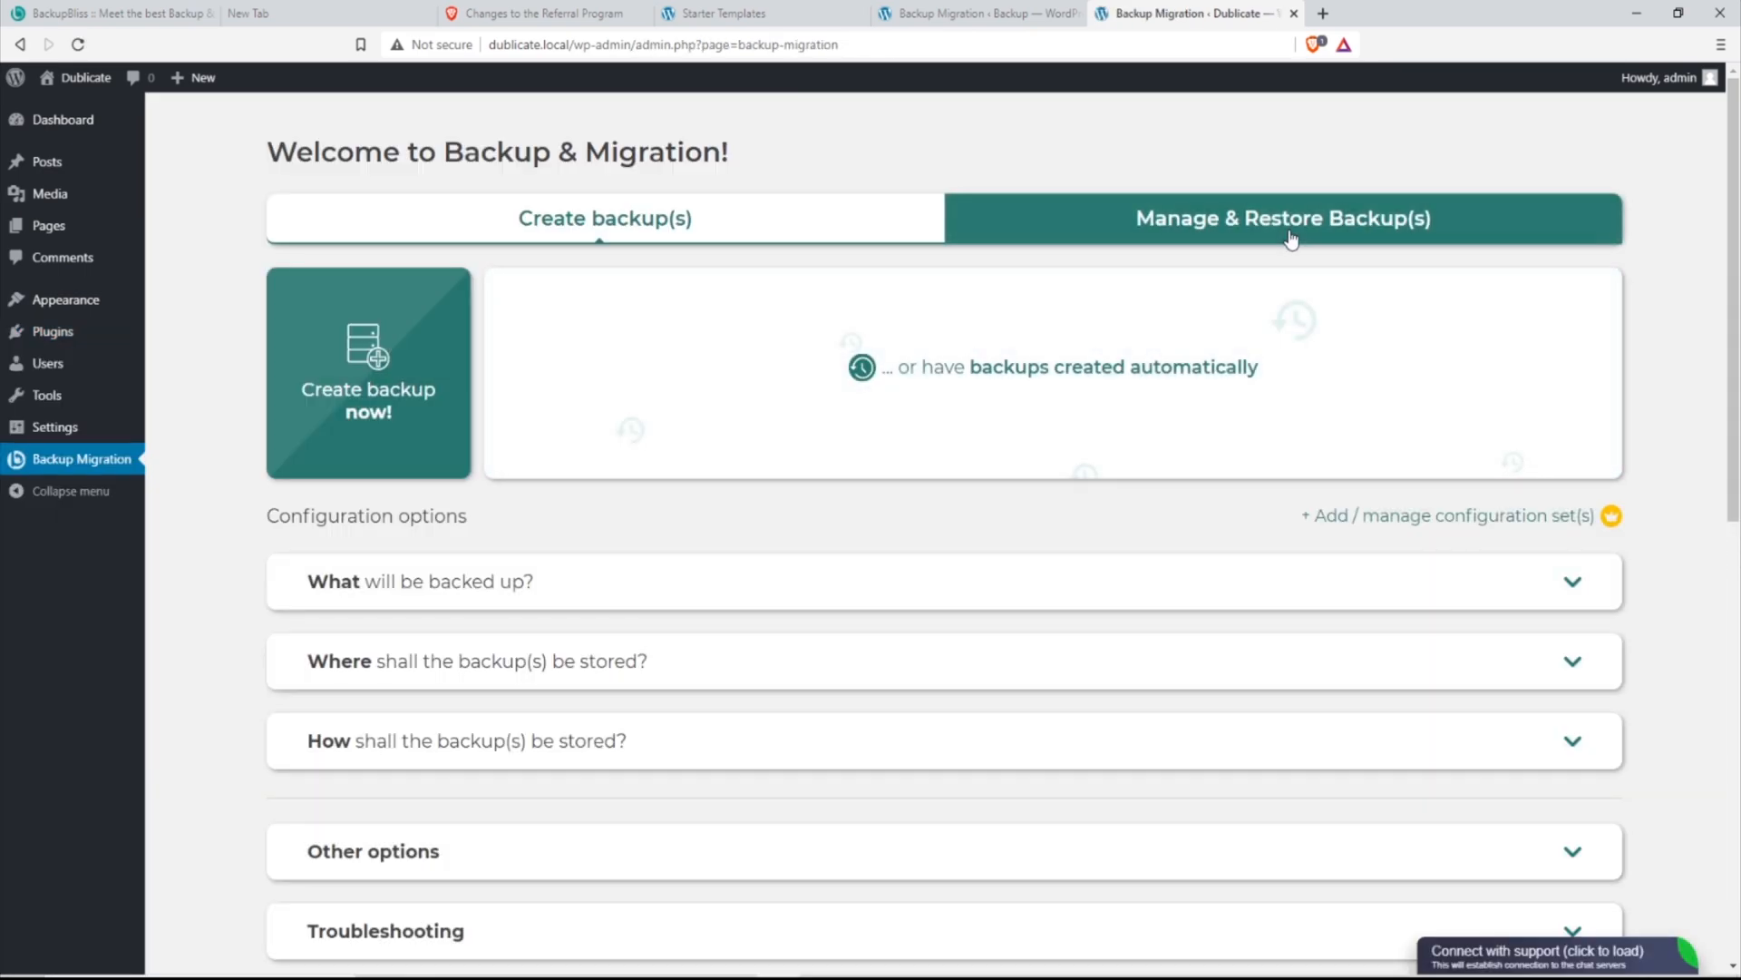
Copy the backup link from the Backup site and paste it into Super-quick migration on the Dublicate site
left_click(1300, 227)
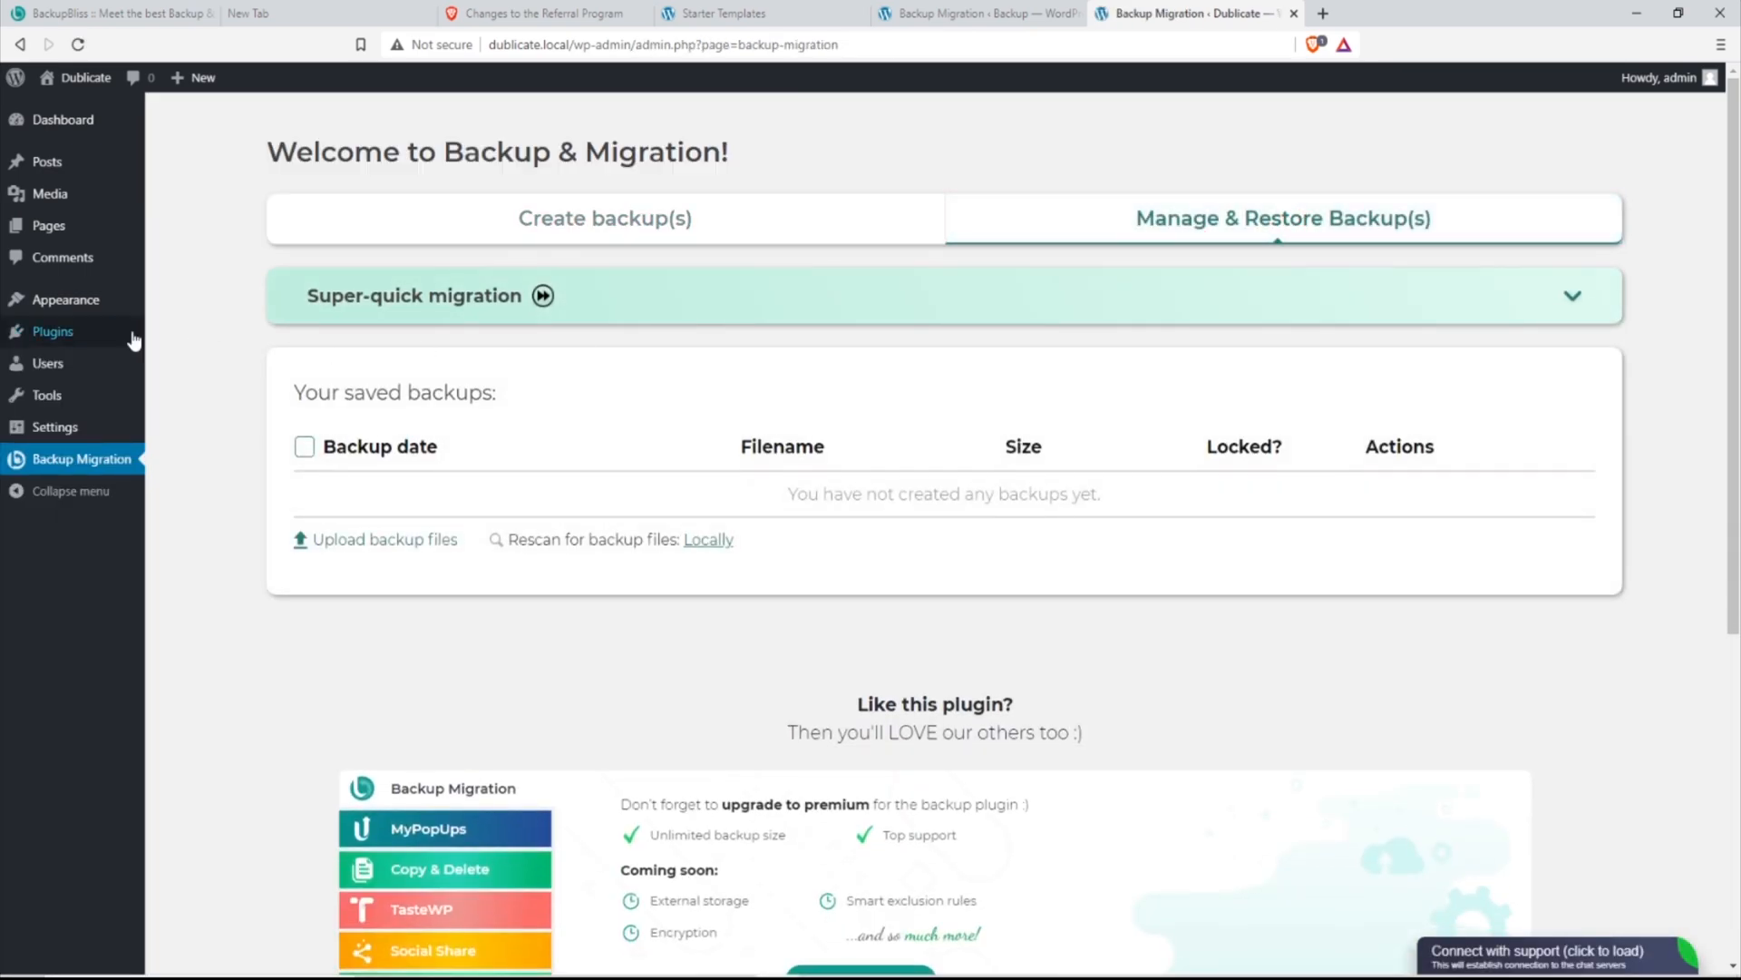
left_click(524, 302)
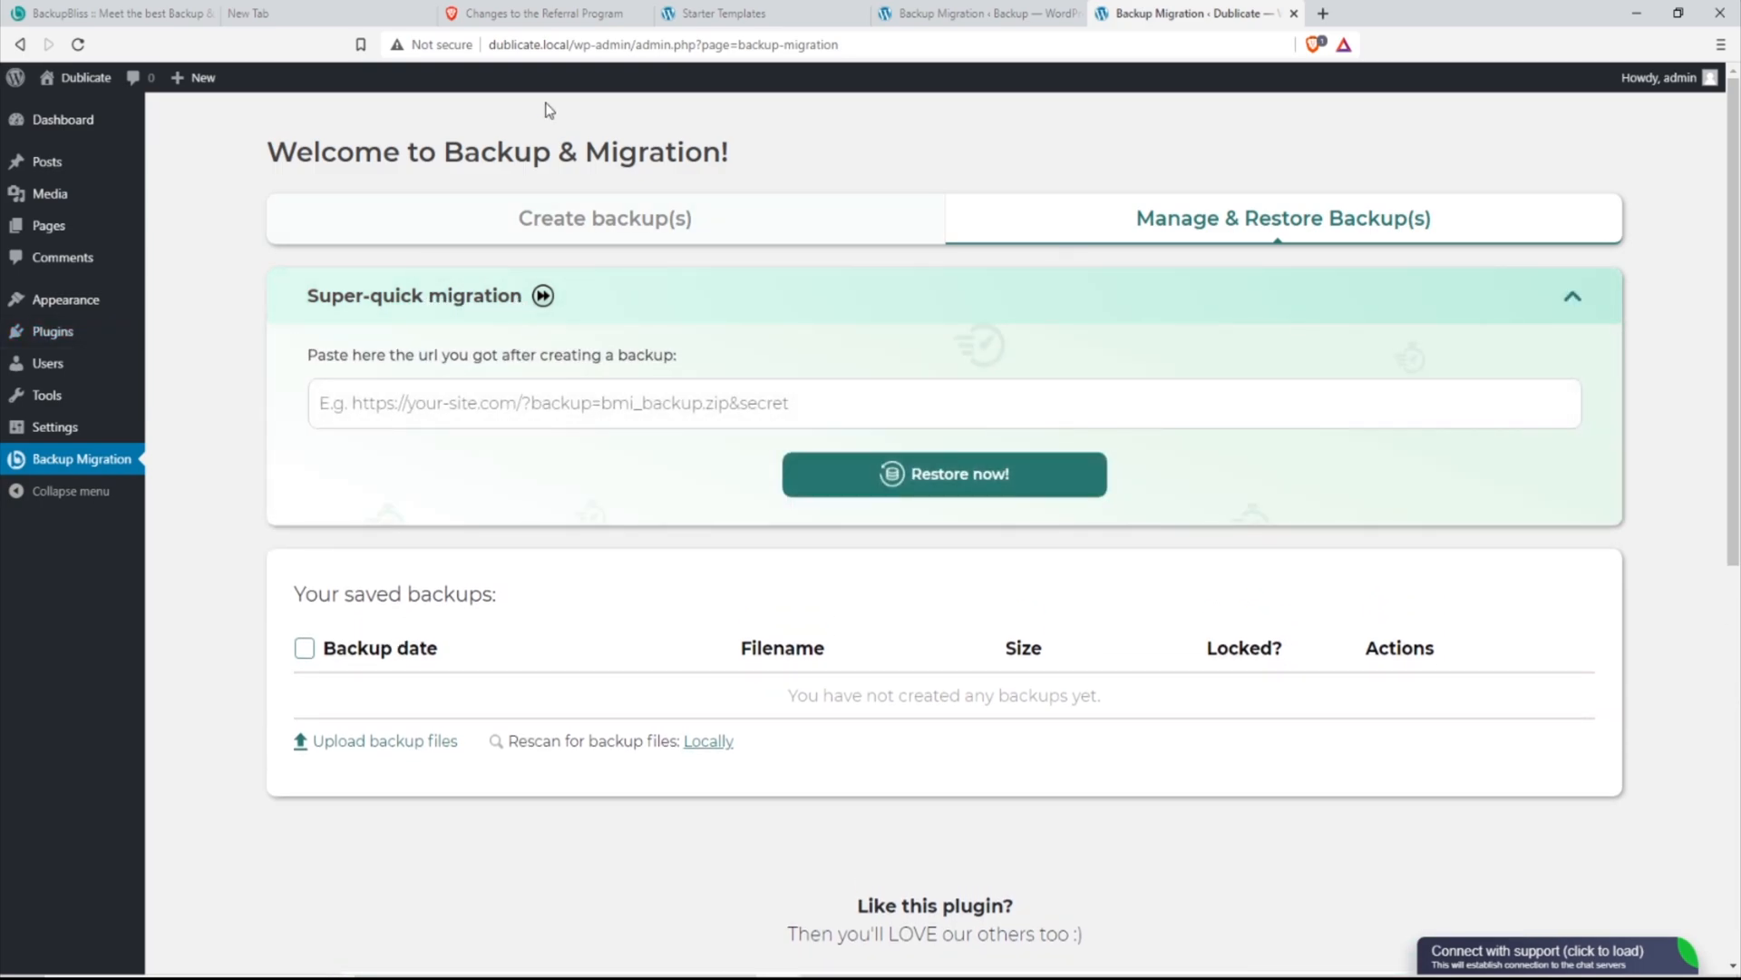
left_click(951, 14)
left_click(1189, 410)
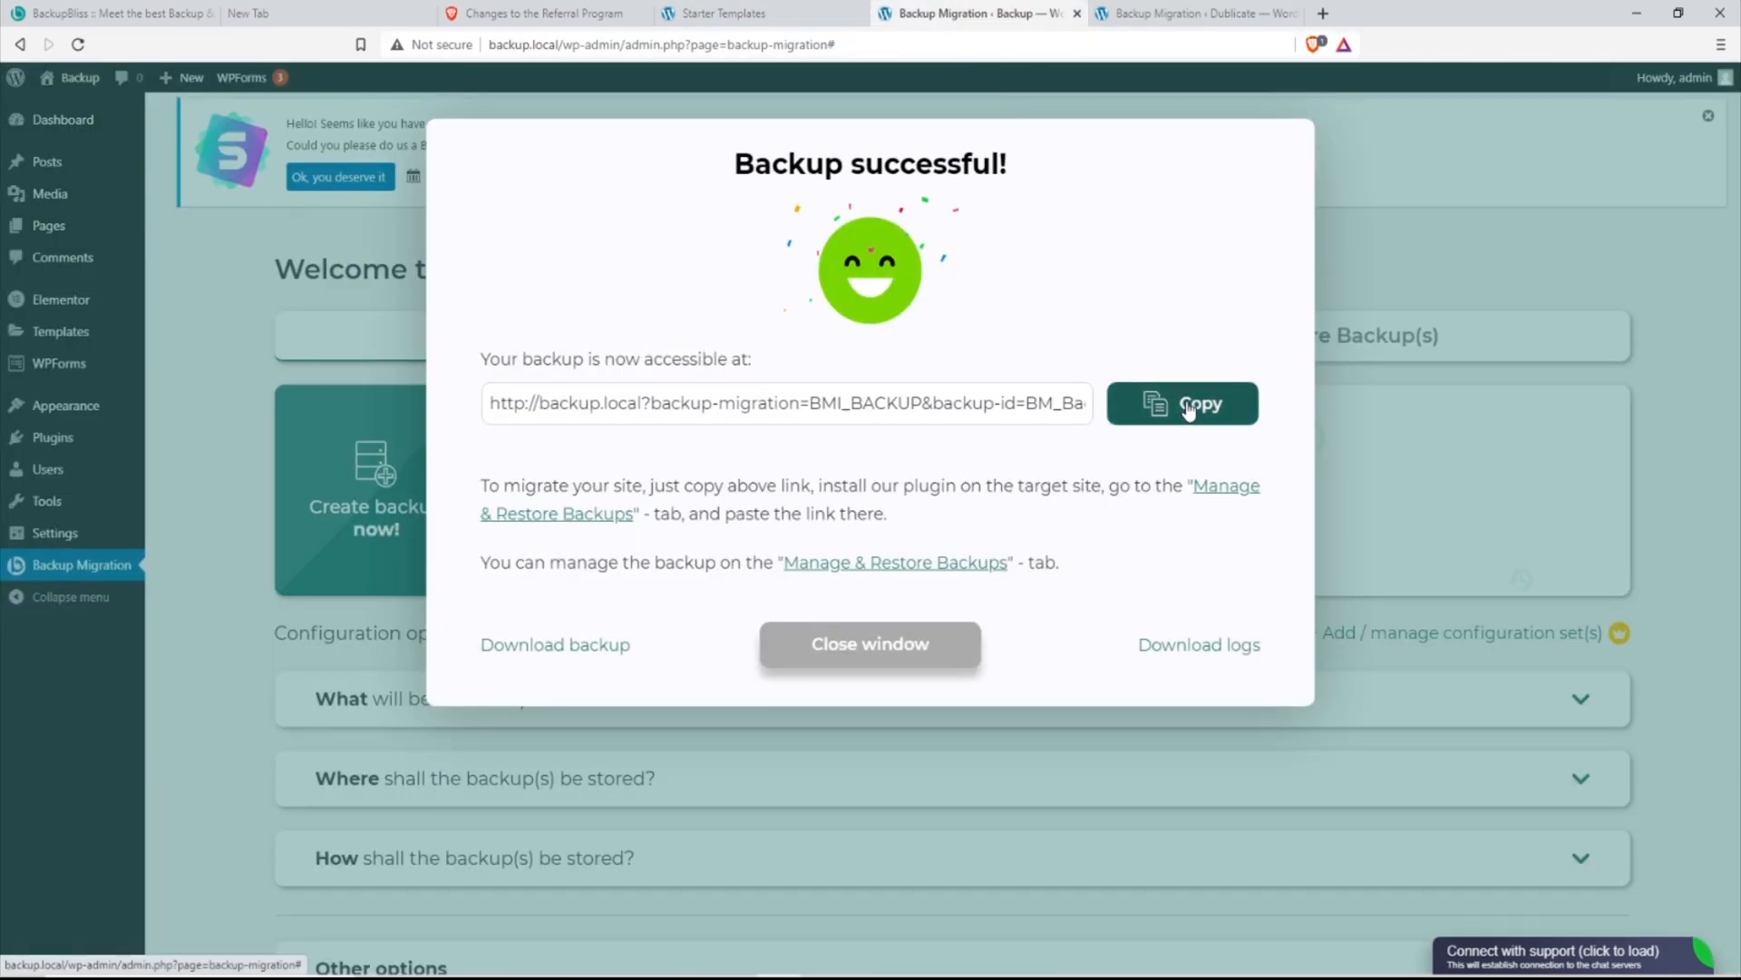
left_click(1197, 14)
left_click(747, 410)
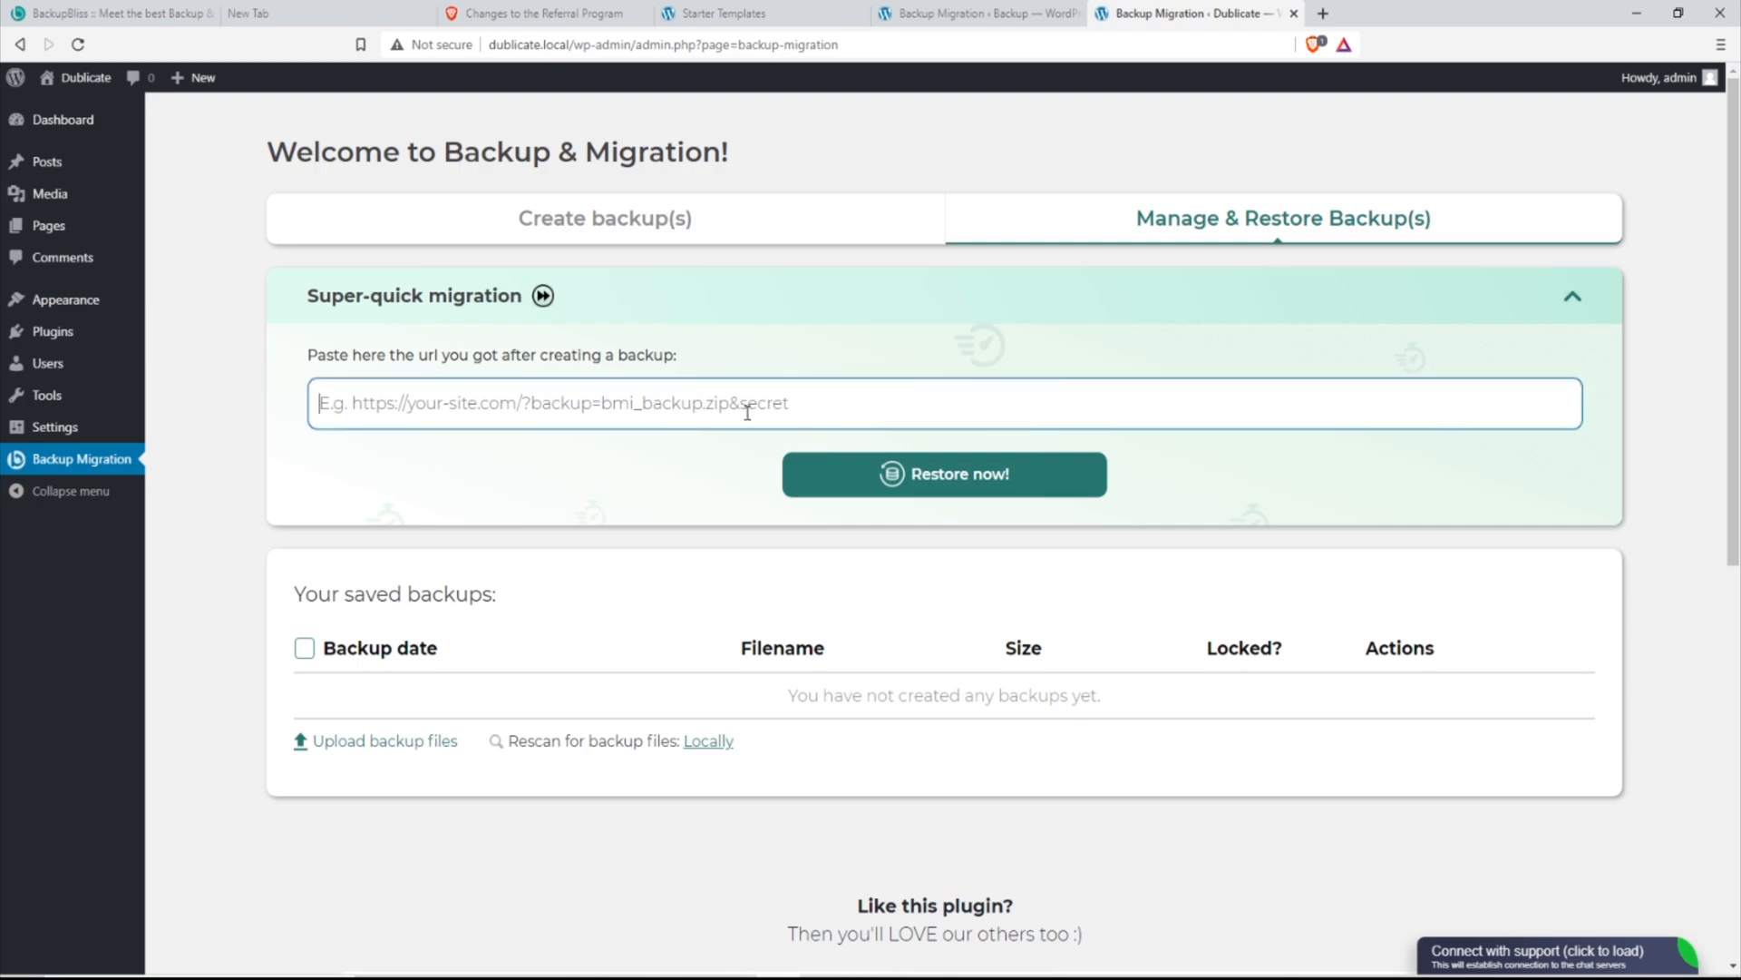
key("ctrl+v")
Restore the Dublicate site from the pasted backup link, accepting that its existing files and databases are overwritten
left_click(961, 477)
left_click(672, 308)
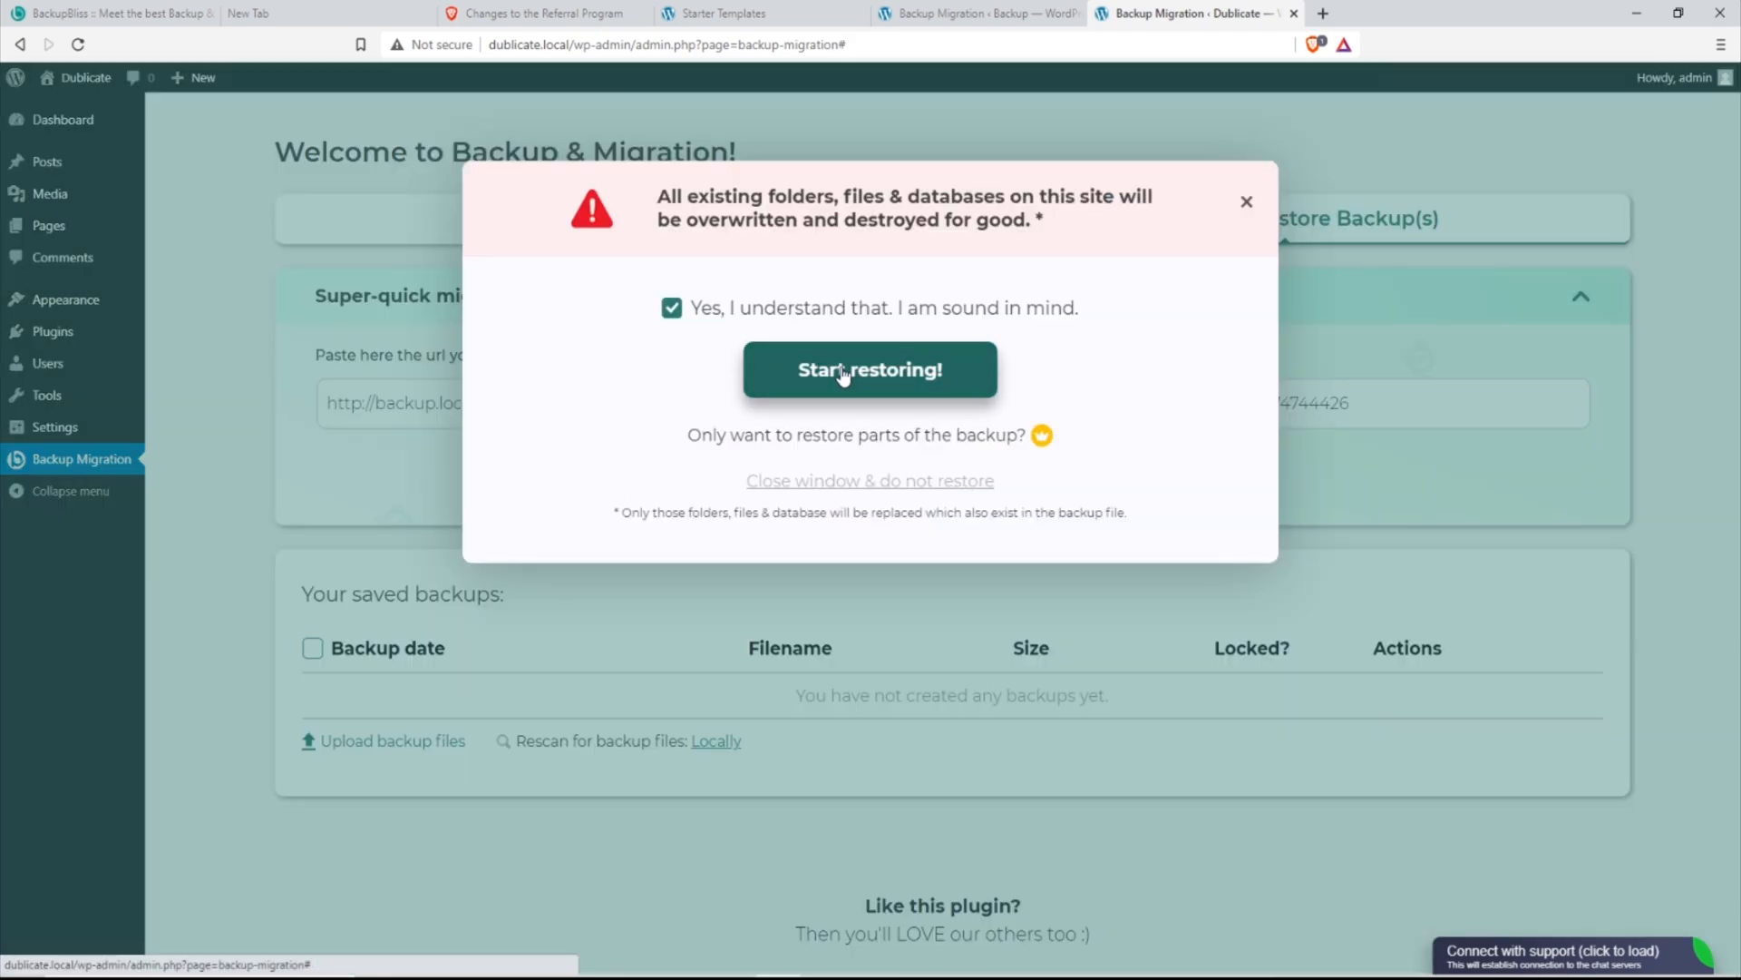
left_click(843, 374)
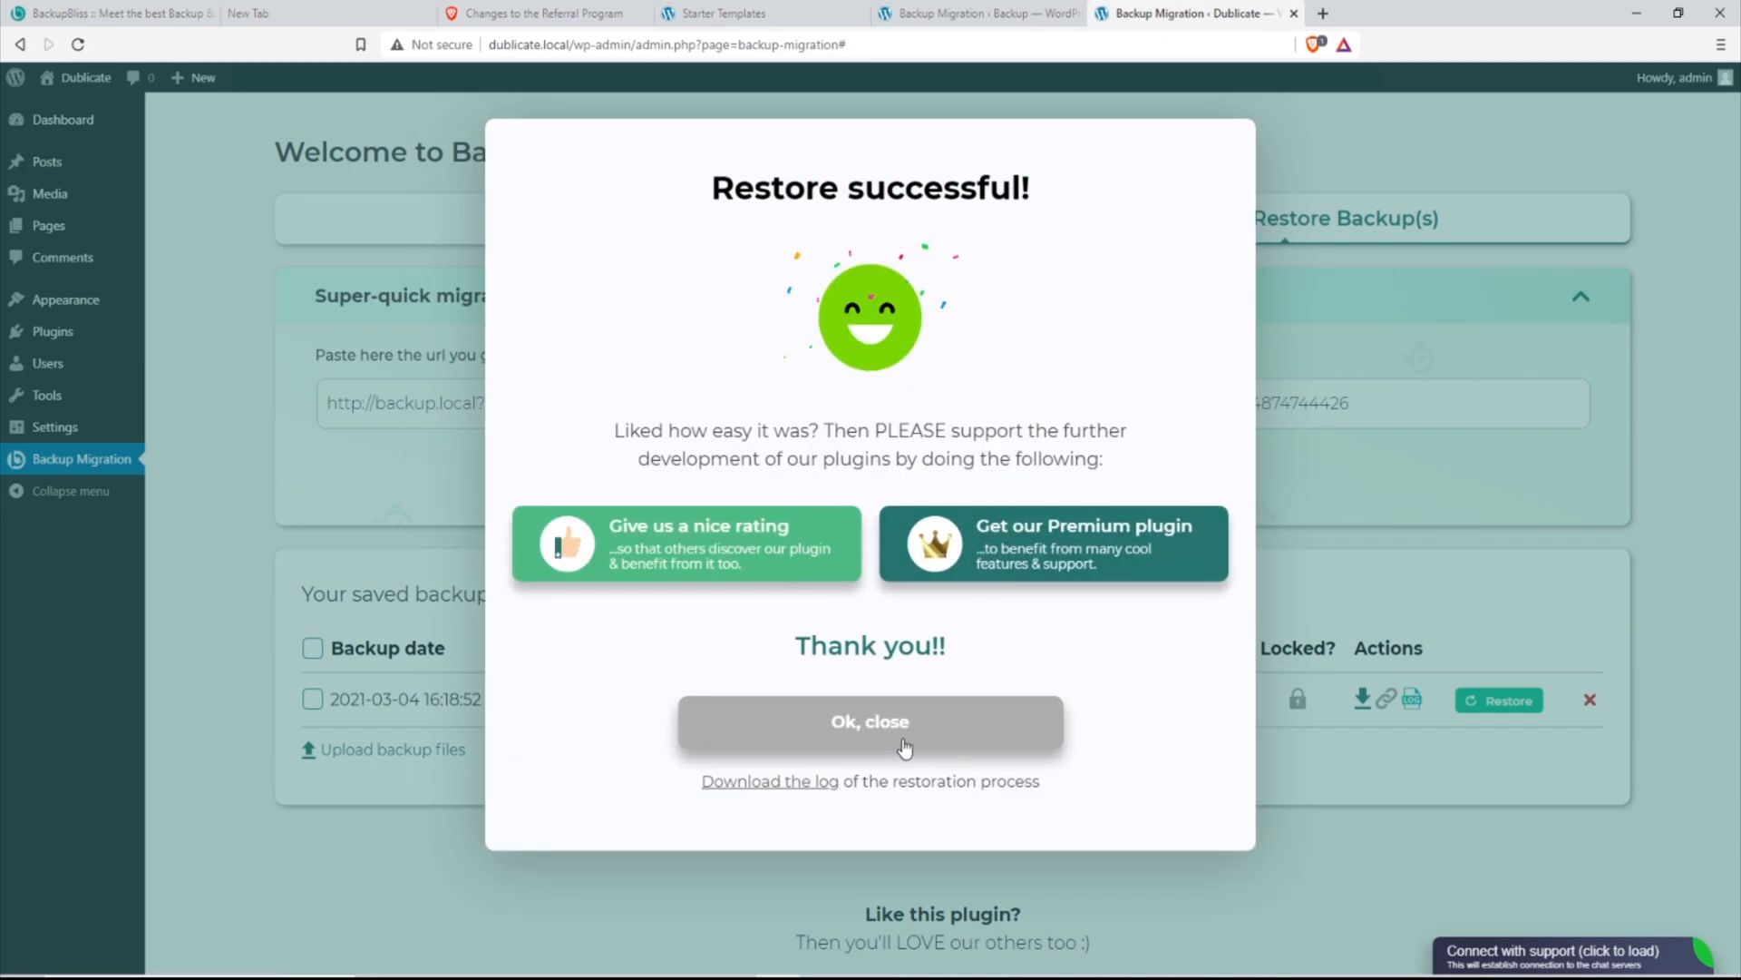
left_click(902, 742)
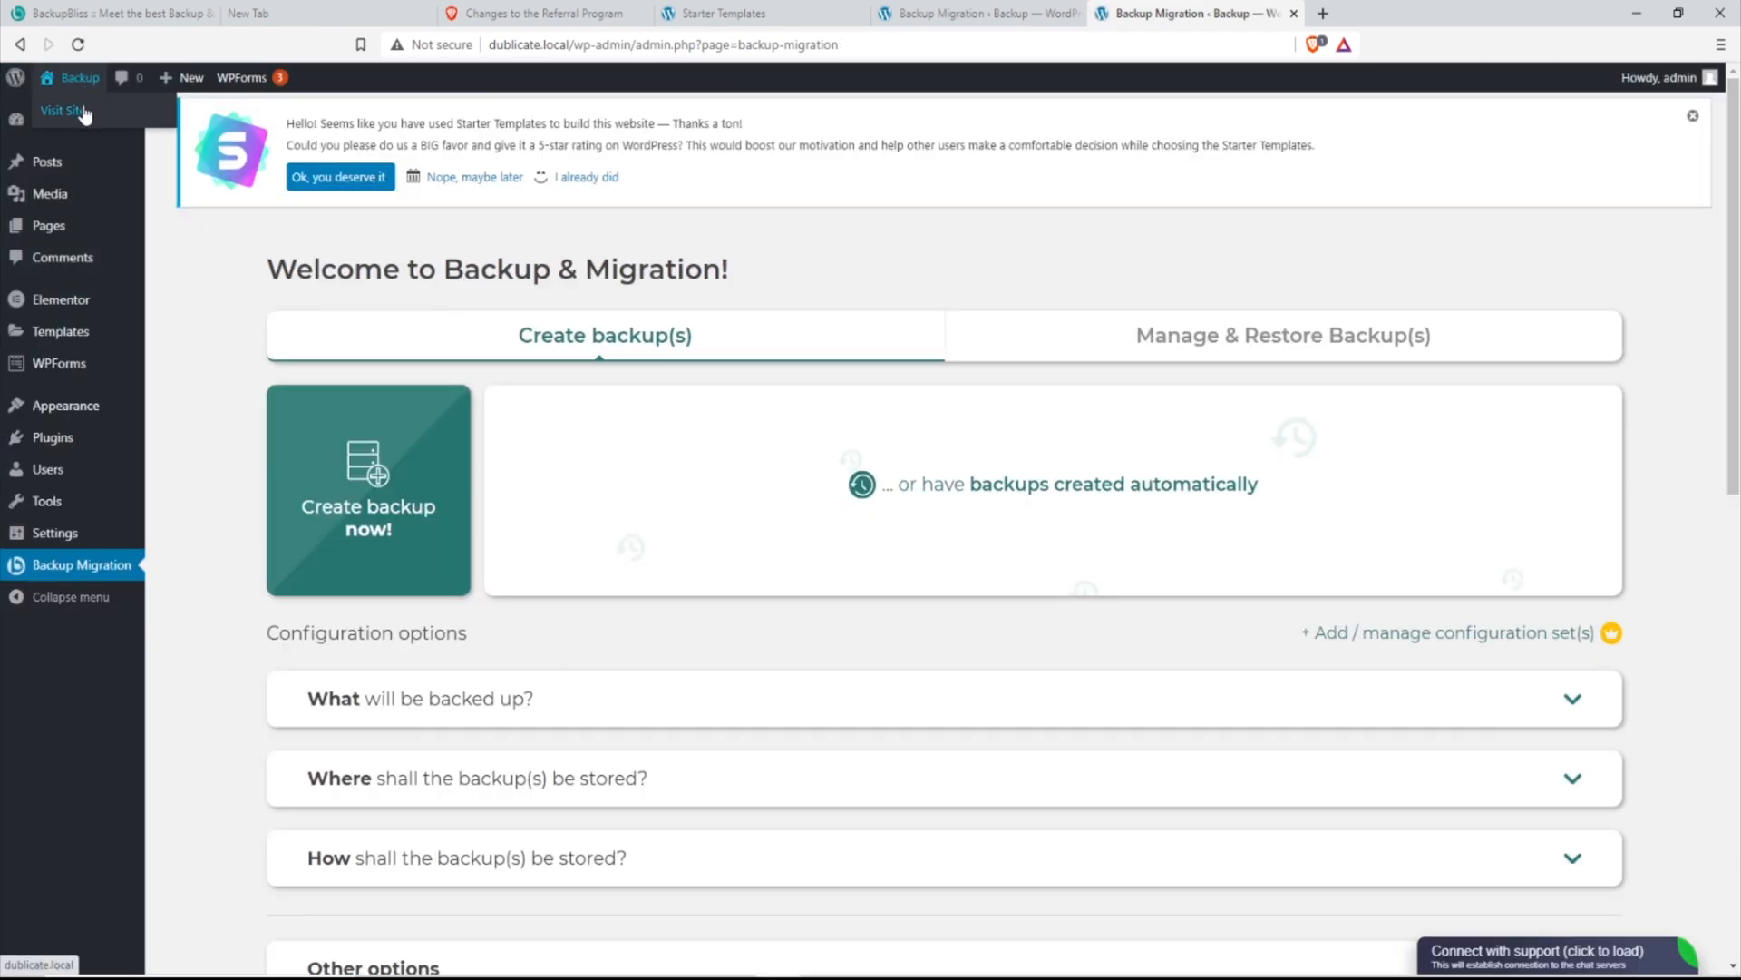
View the migrated Dublicate site, looking over its home, About, Services and Contact pages
left_click(84, 111)
scroll(1157, 404, "down", 12)
scroll(1157, 413, "down", 15)
scroll(1153, 408, "up", 20)
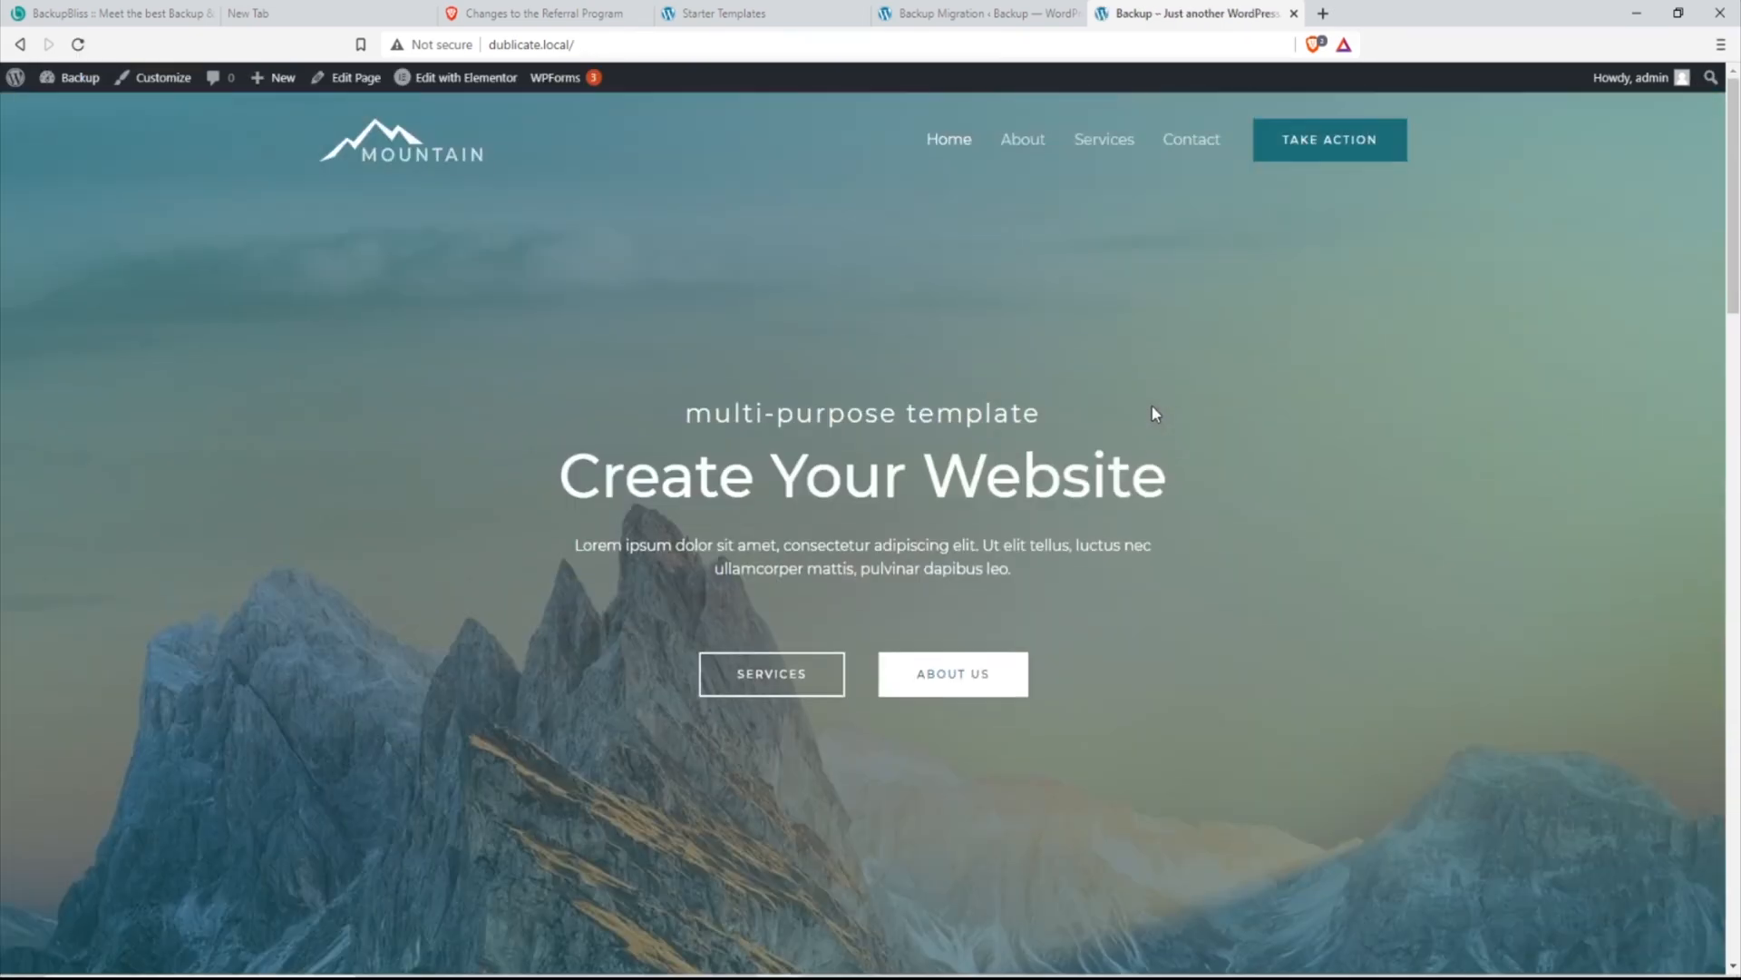
left_click(1013, 145)
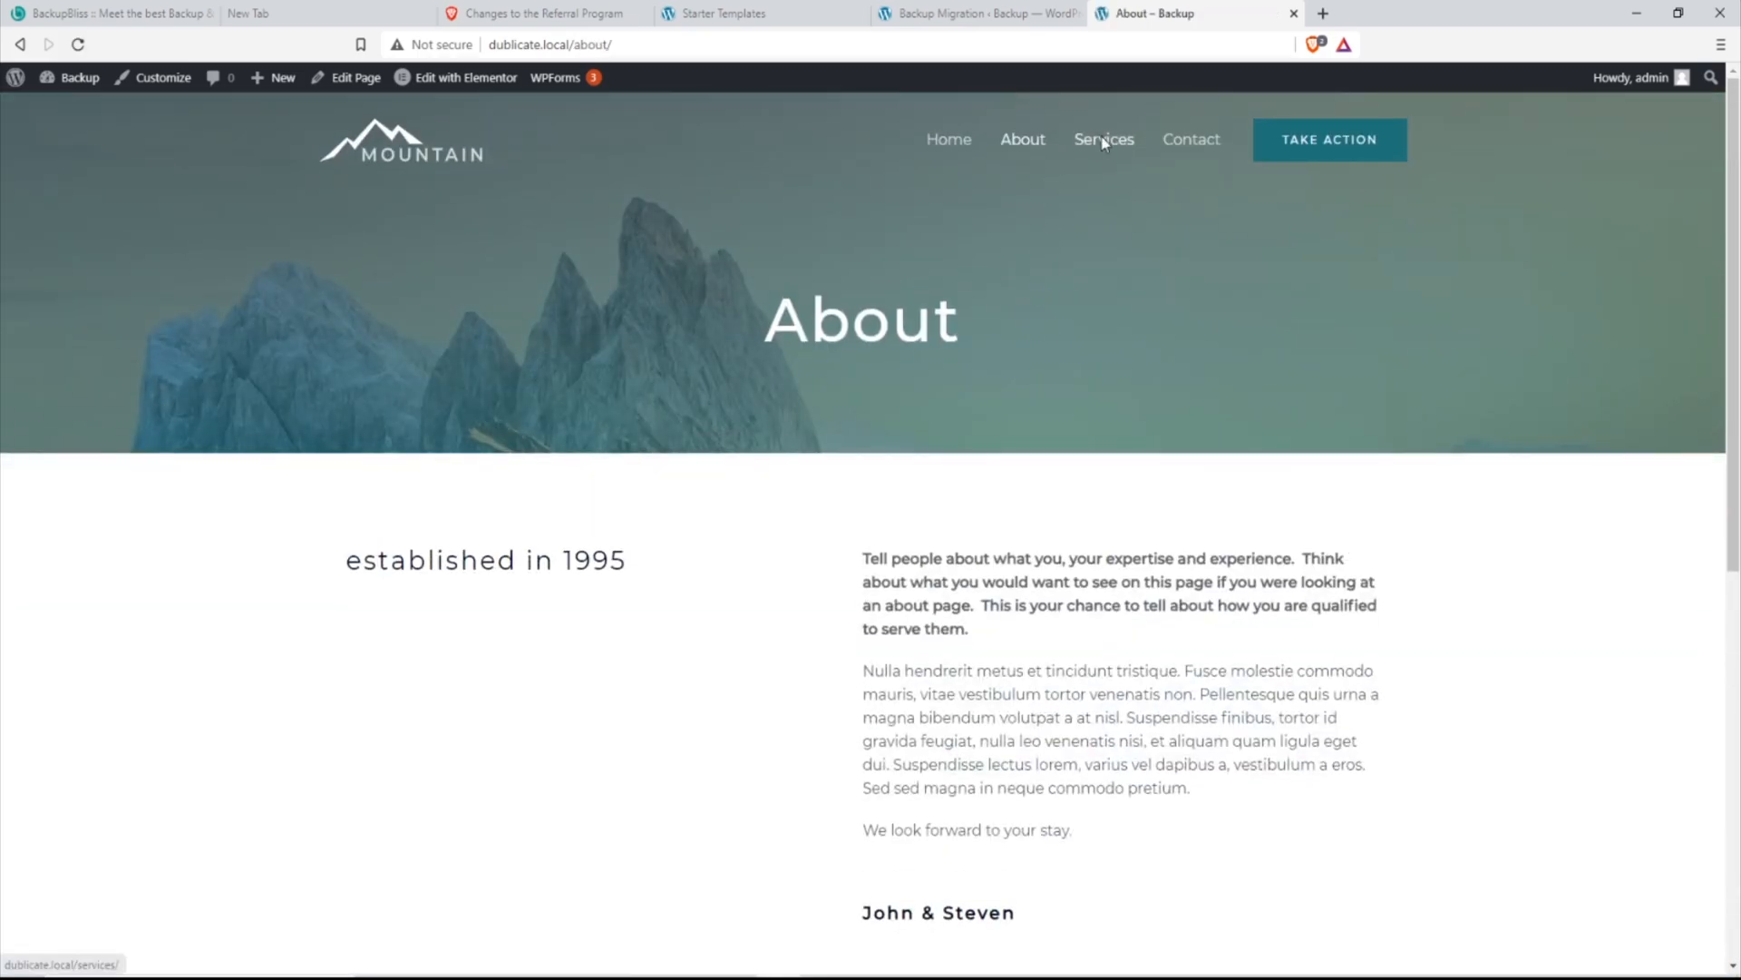
left_click(1104, 143)
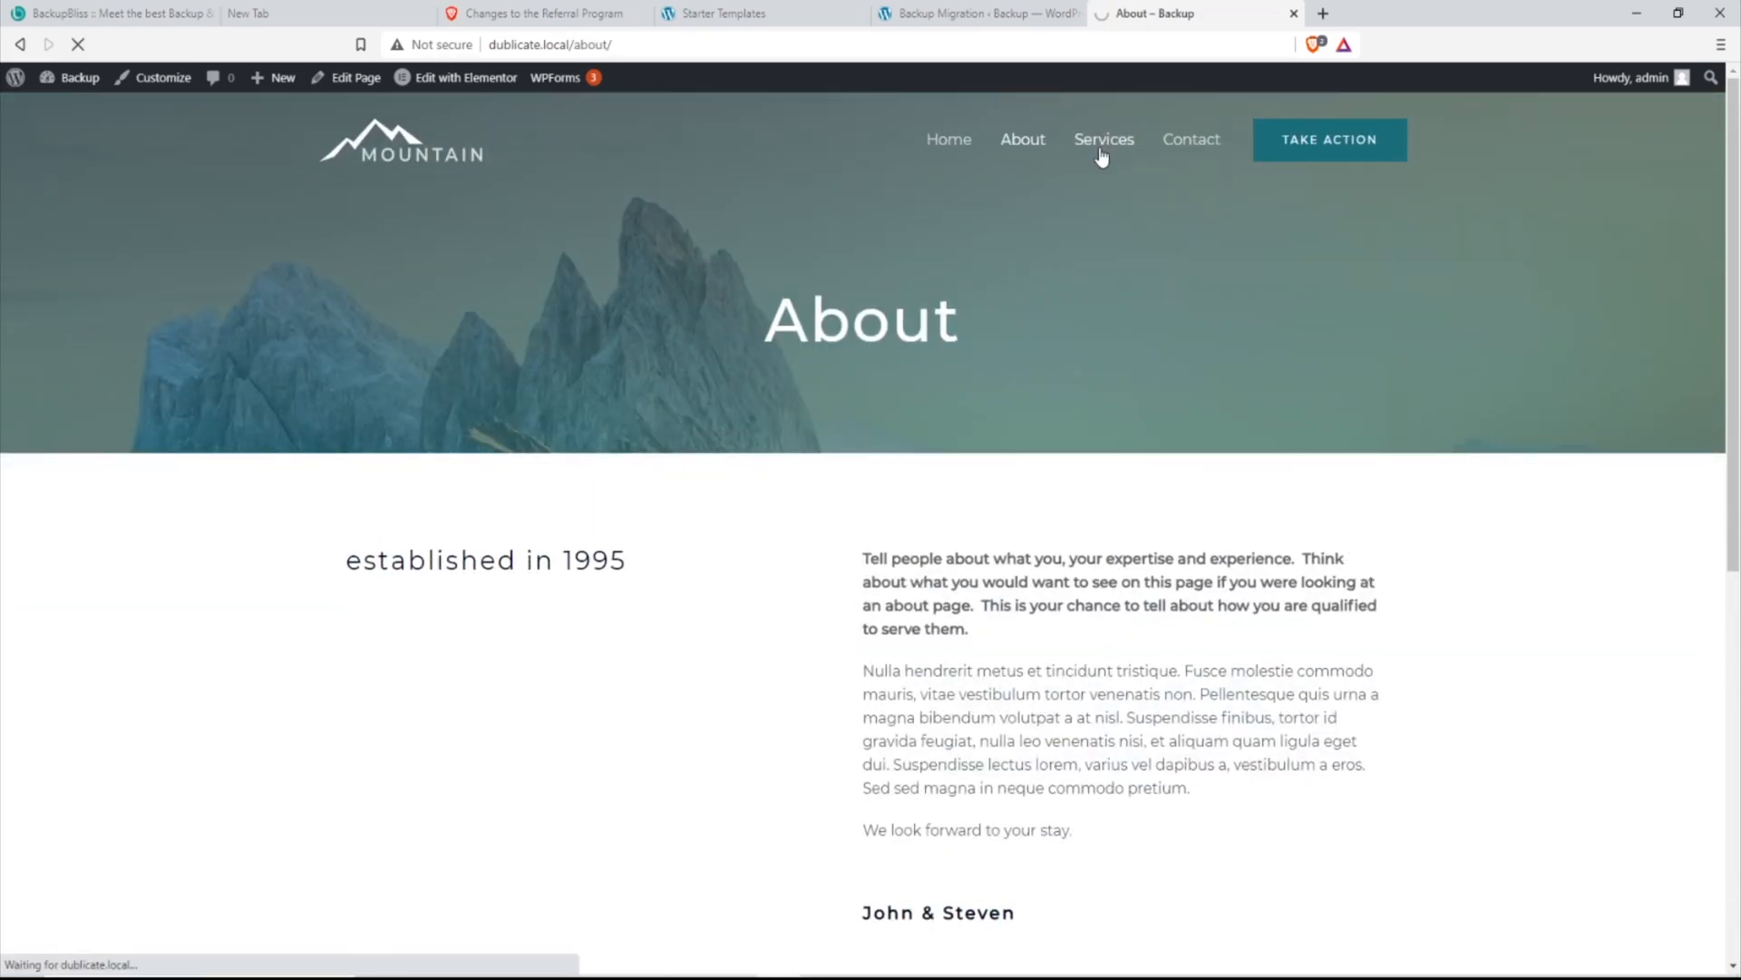
scroll(1108, 197, "down", 15)
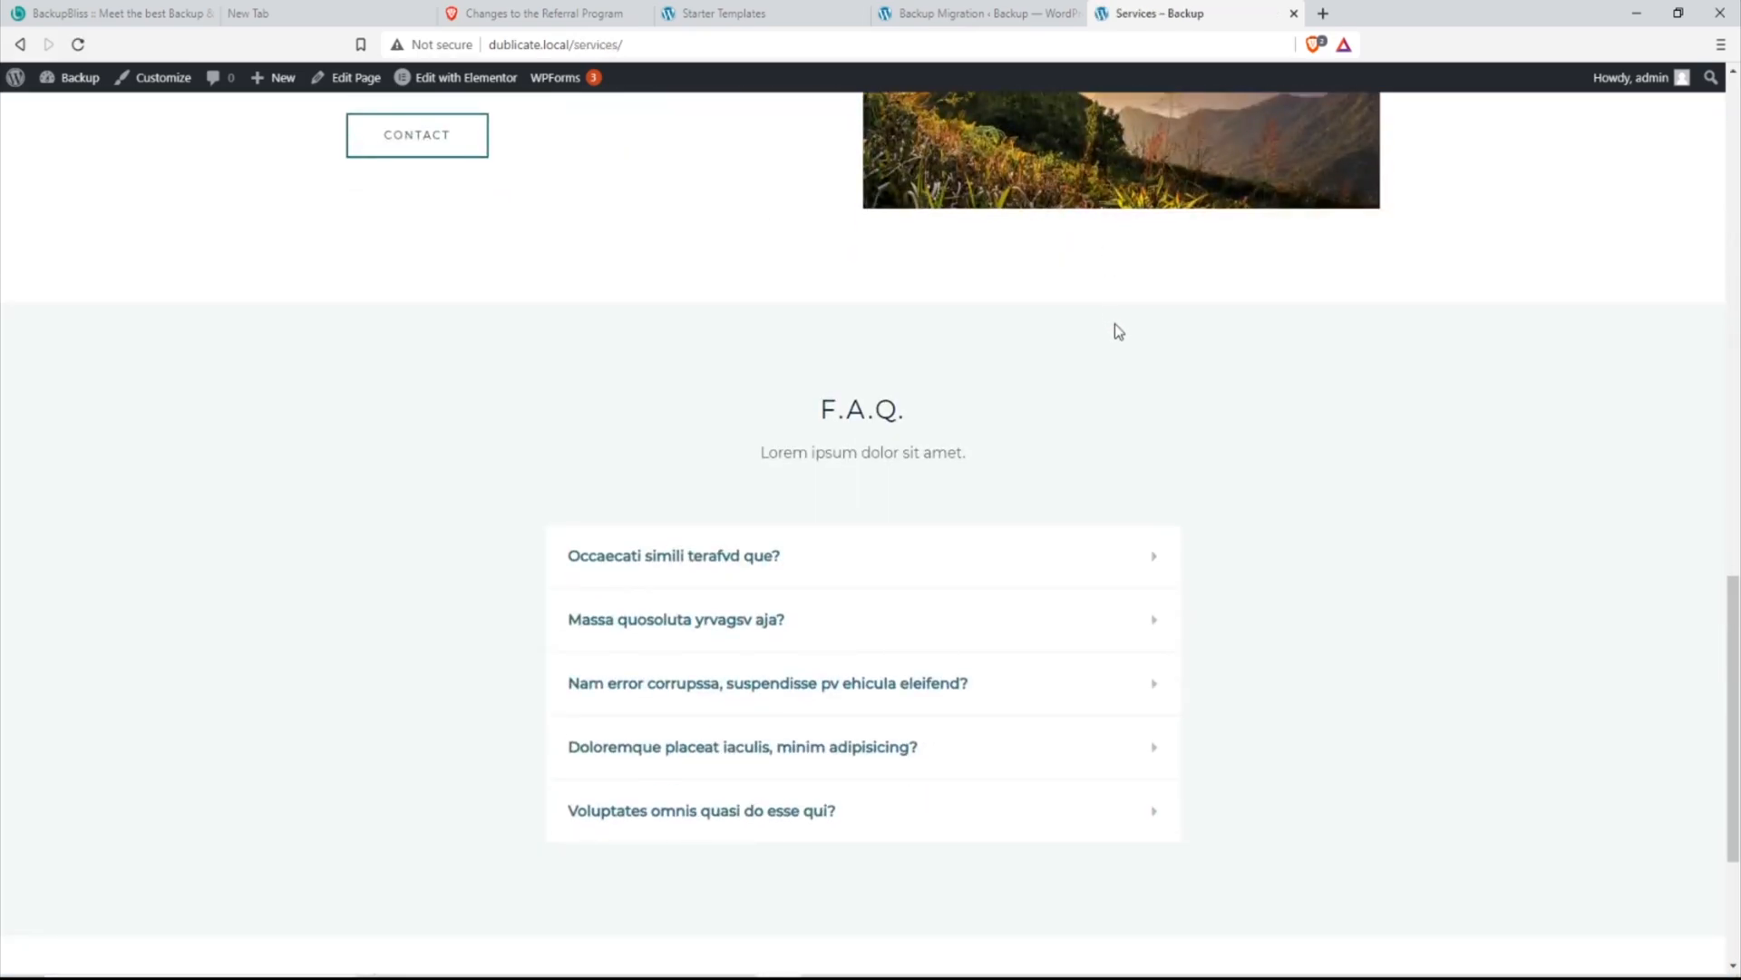
scroll(1116, 328, "up", 15)
left_click(1192, 141)
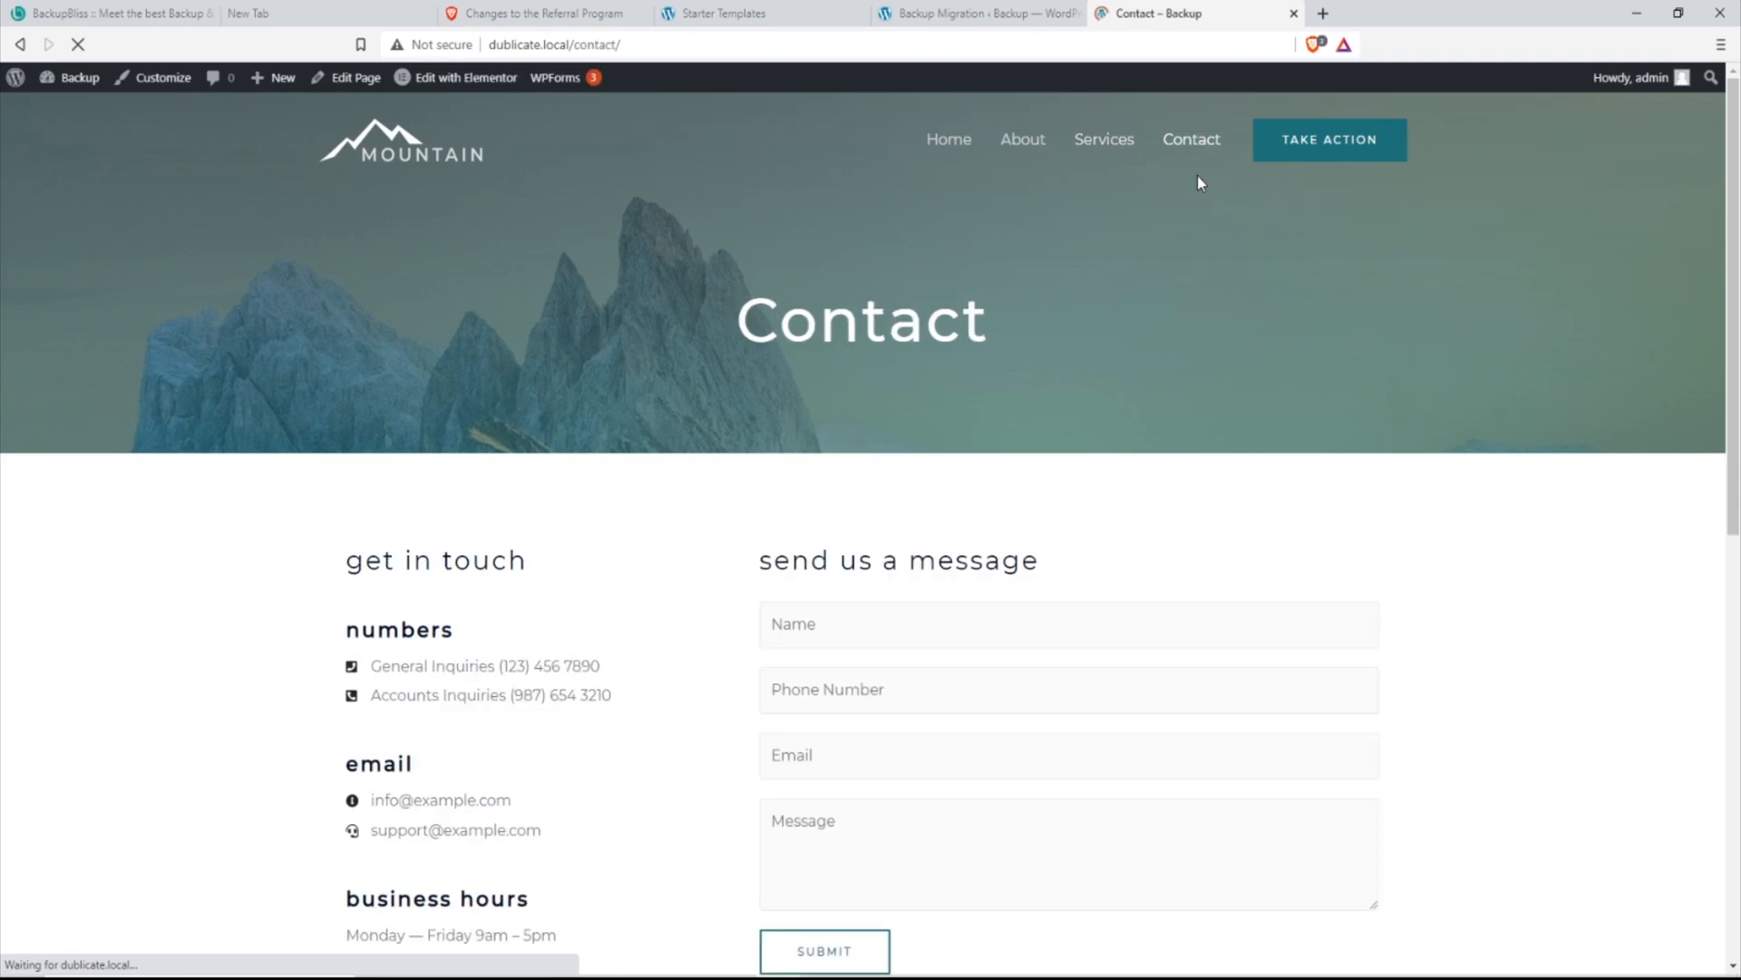
scroll(1376, 512, "down", 5)
Move all pages of the Dublicate site to the Trash and view the site's front page
mouse_move(14, 77)
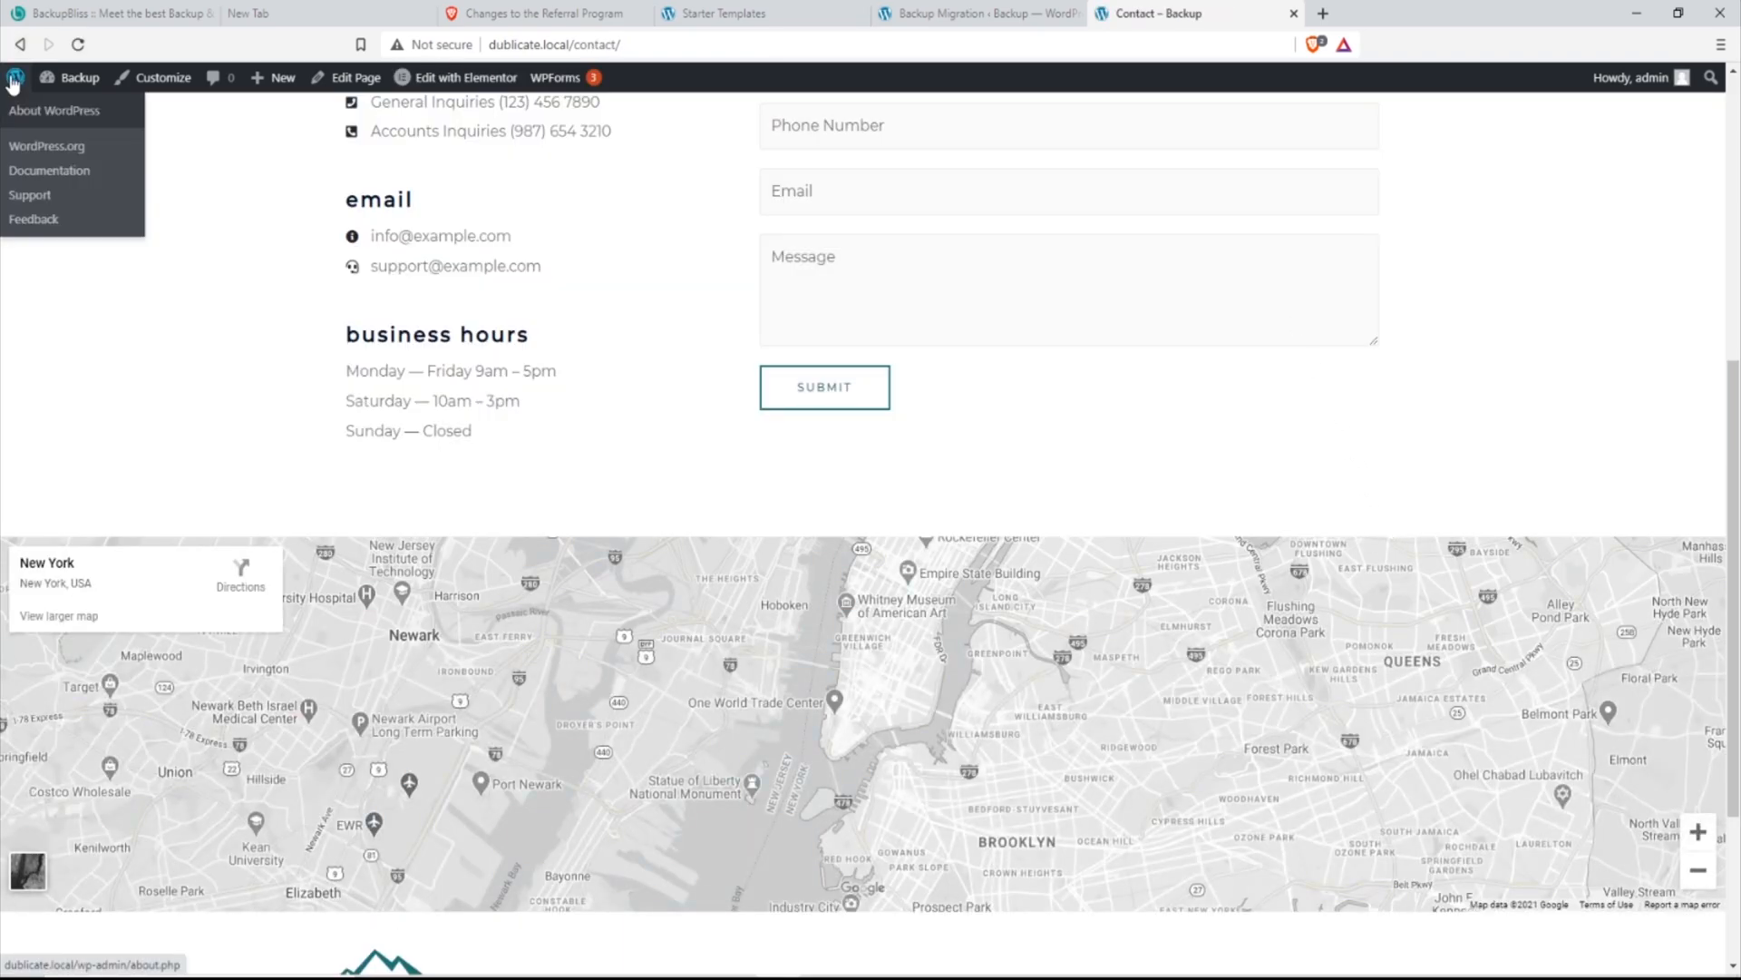
left_click(54, 105)
left_click(54, 219)
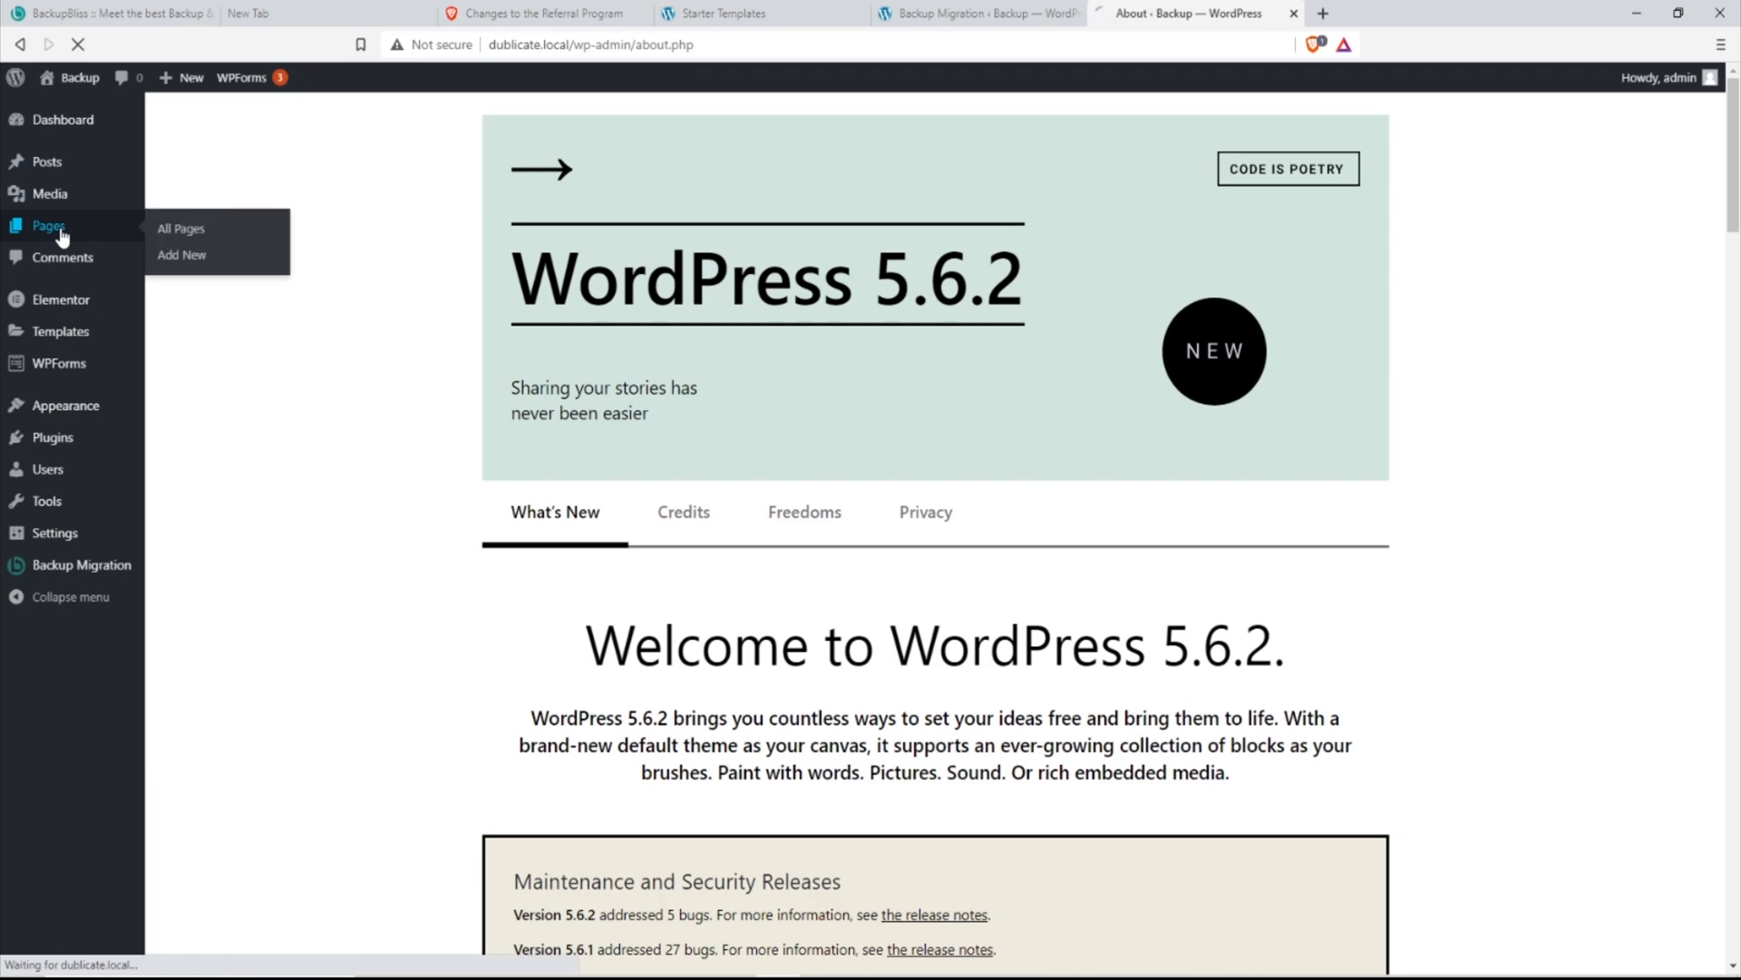
left_click(182, 359)
left_click(209, 321)
left_click(213, 382)
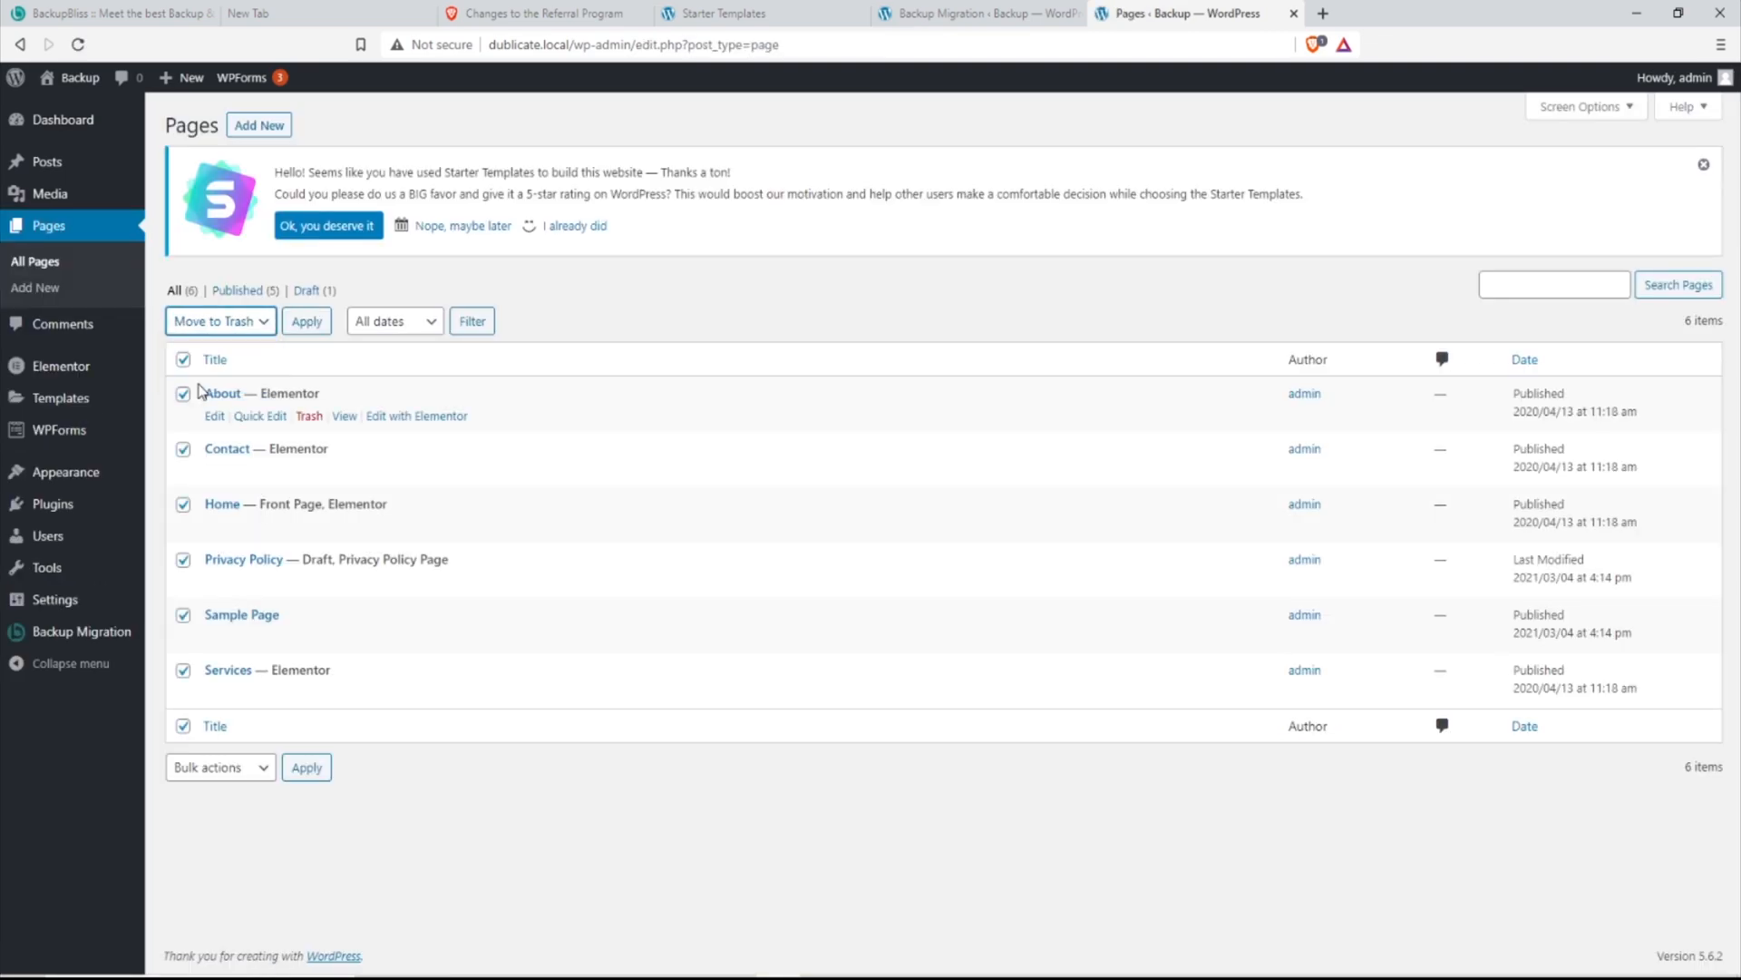
left_click(304, 324)
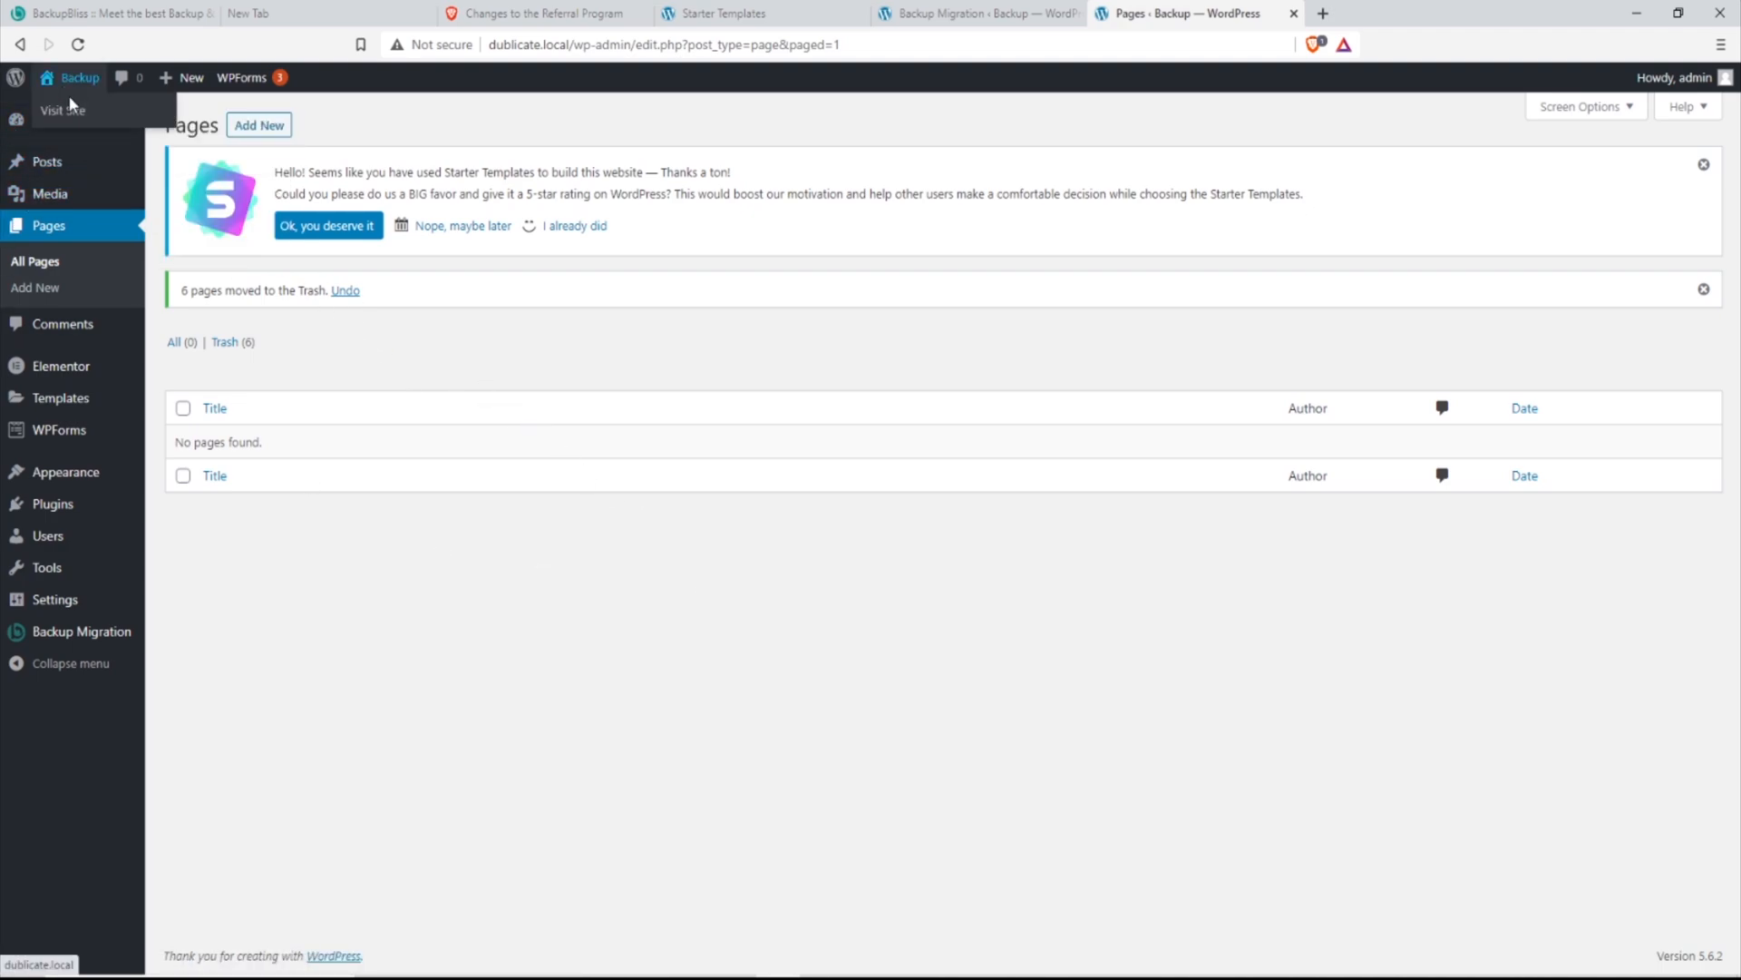
left_click(71, 112)
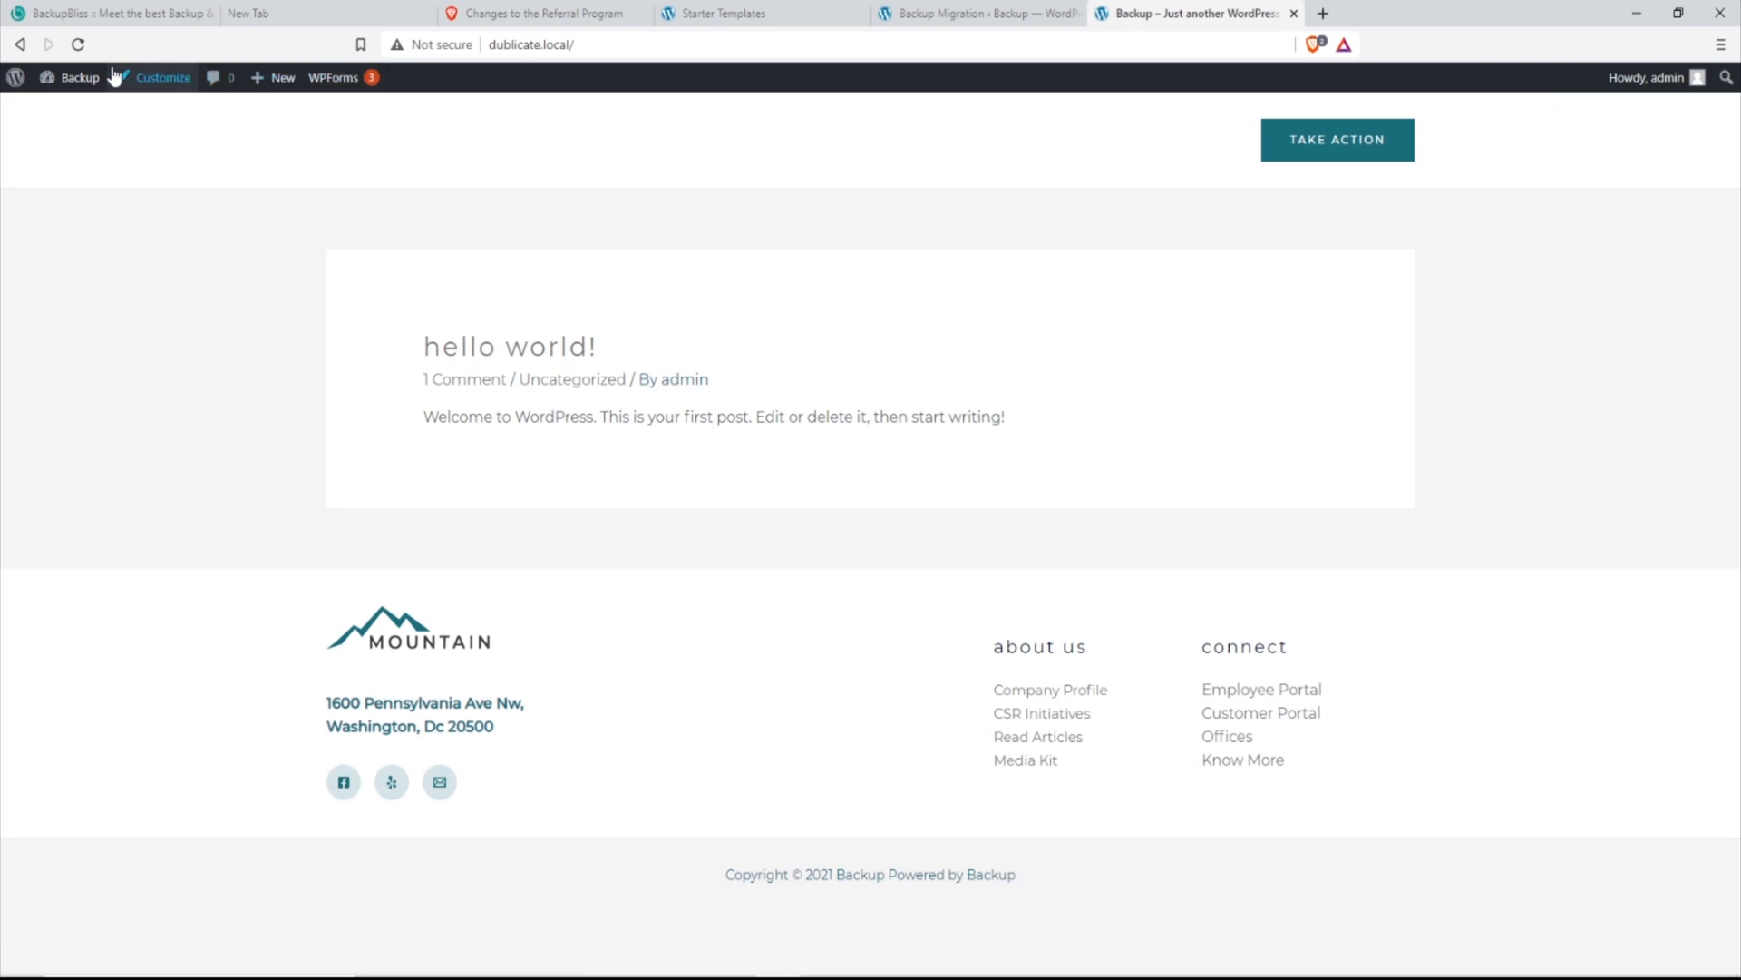
Delete the saved backup from the Dublicate site's Backup Migration list
left_click(16, 82)
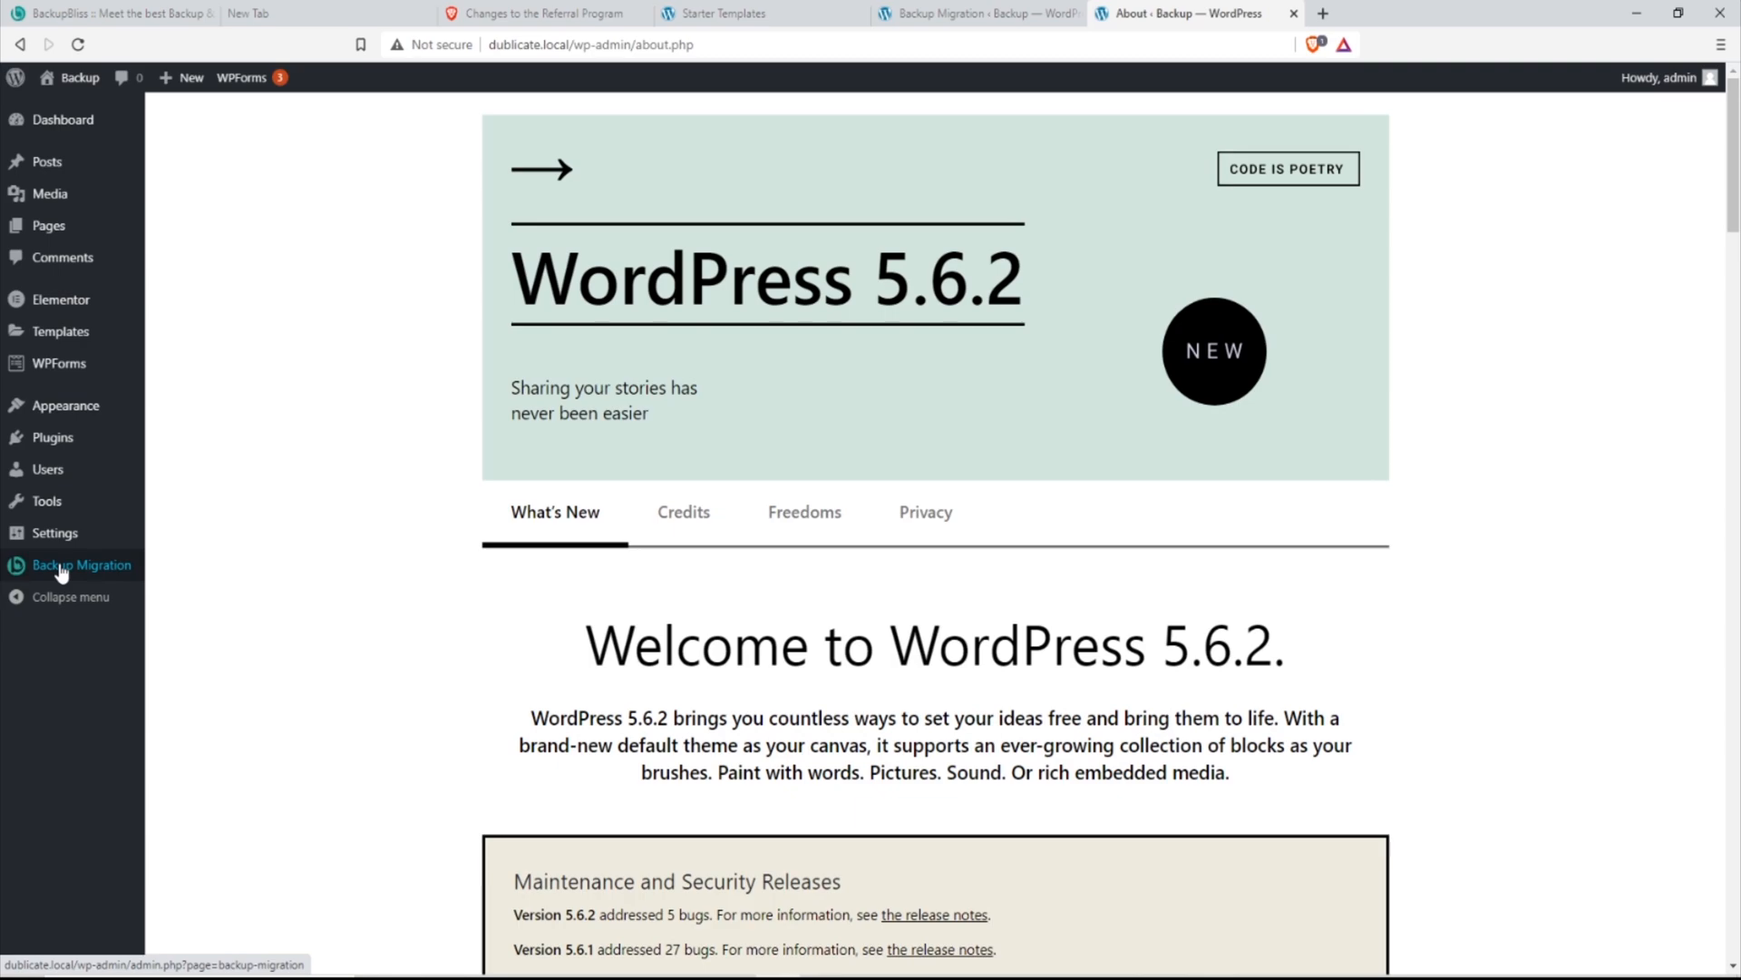
left_click(61, 569)
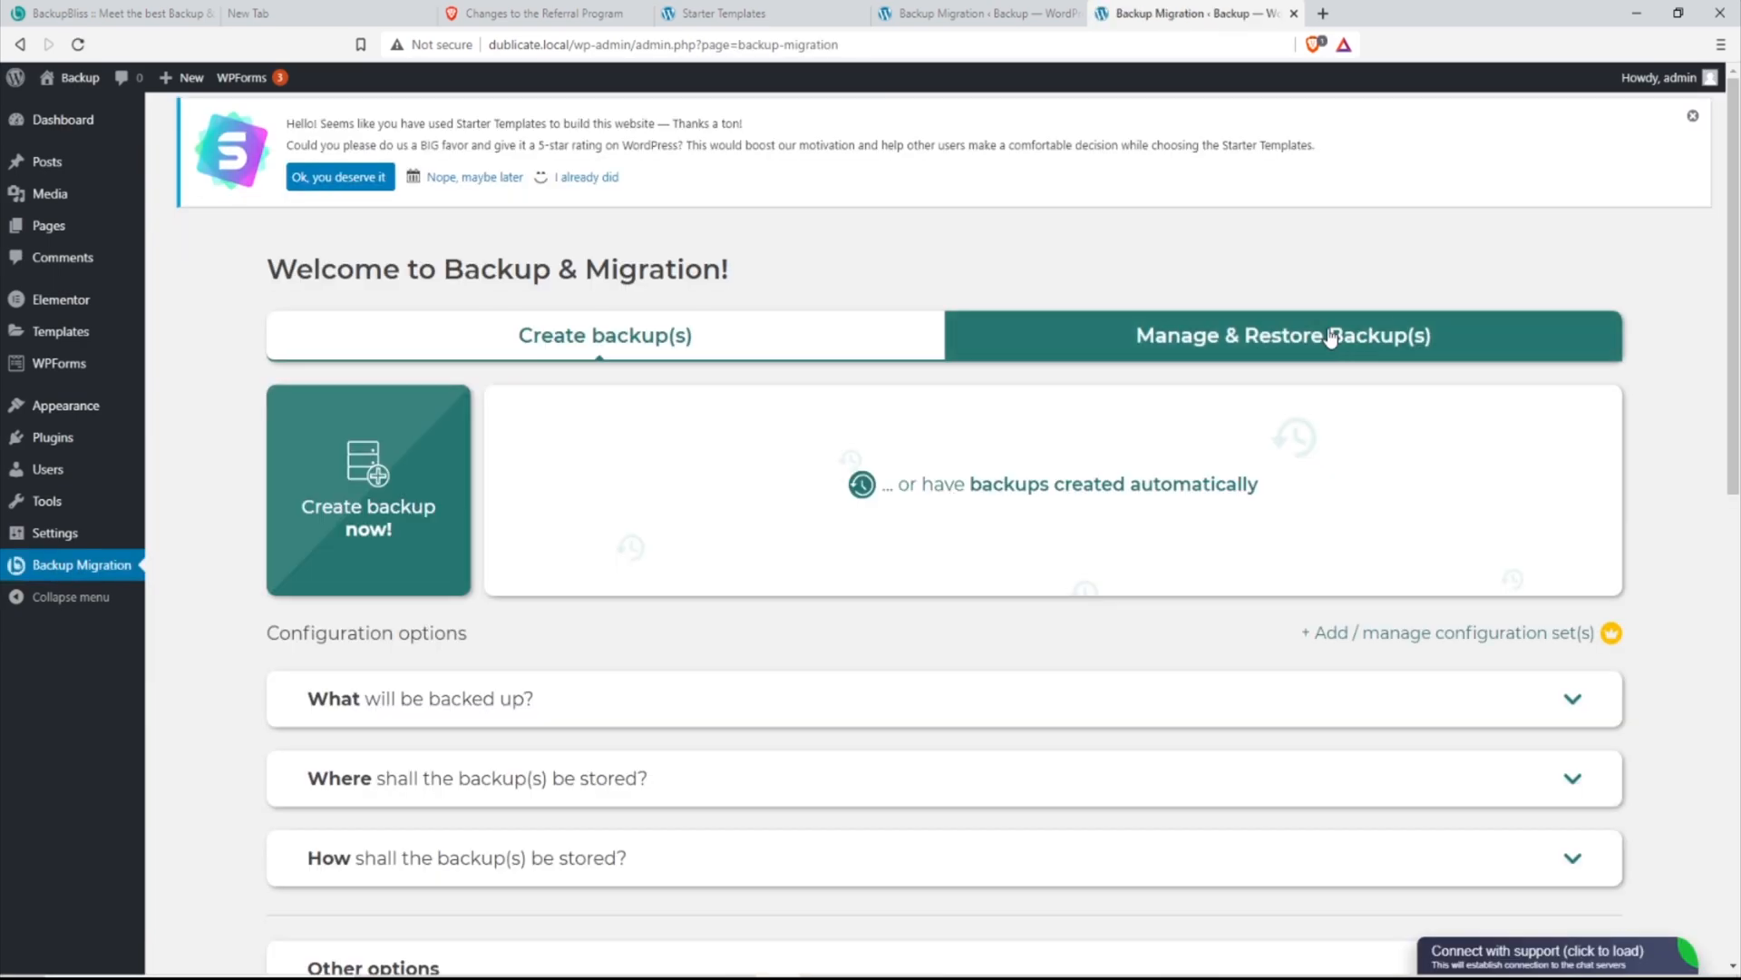
left_click(1331, 336)
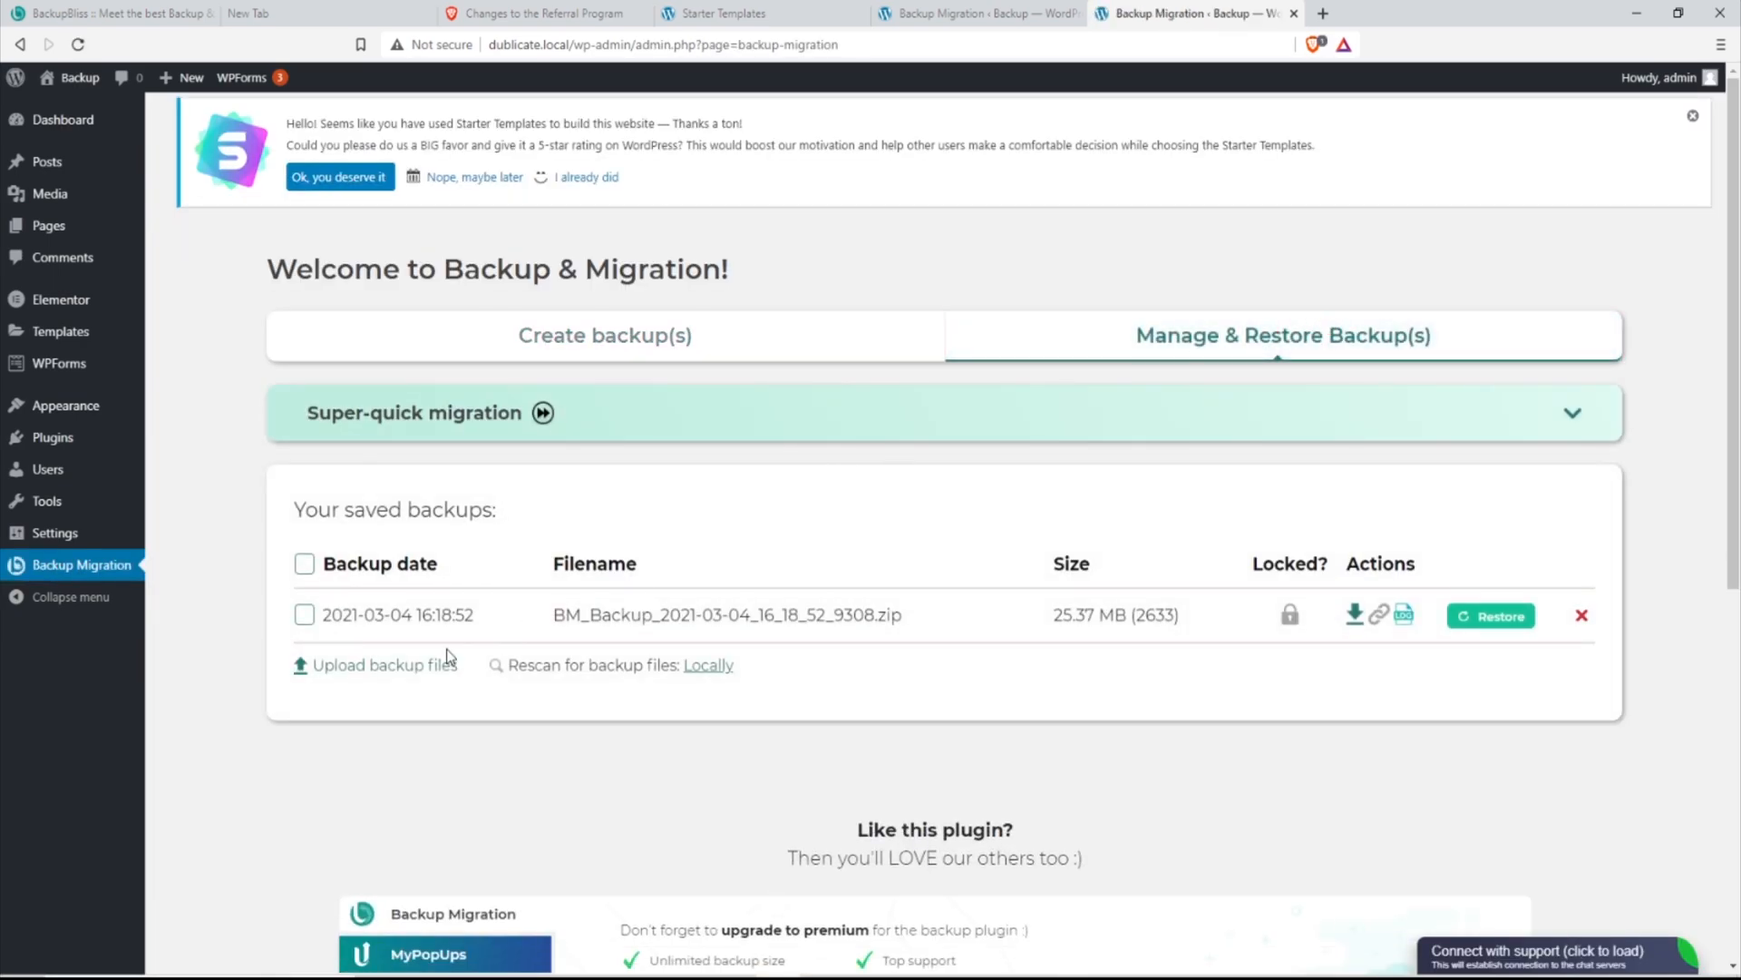
left_click(1582, 615)
left_click(912, 339)
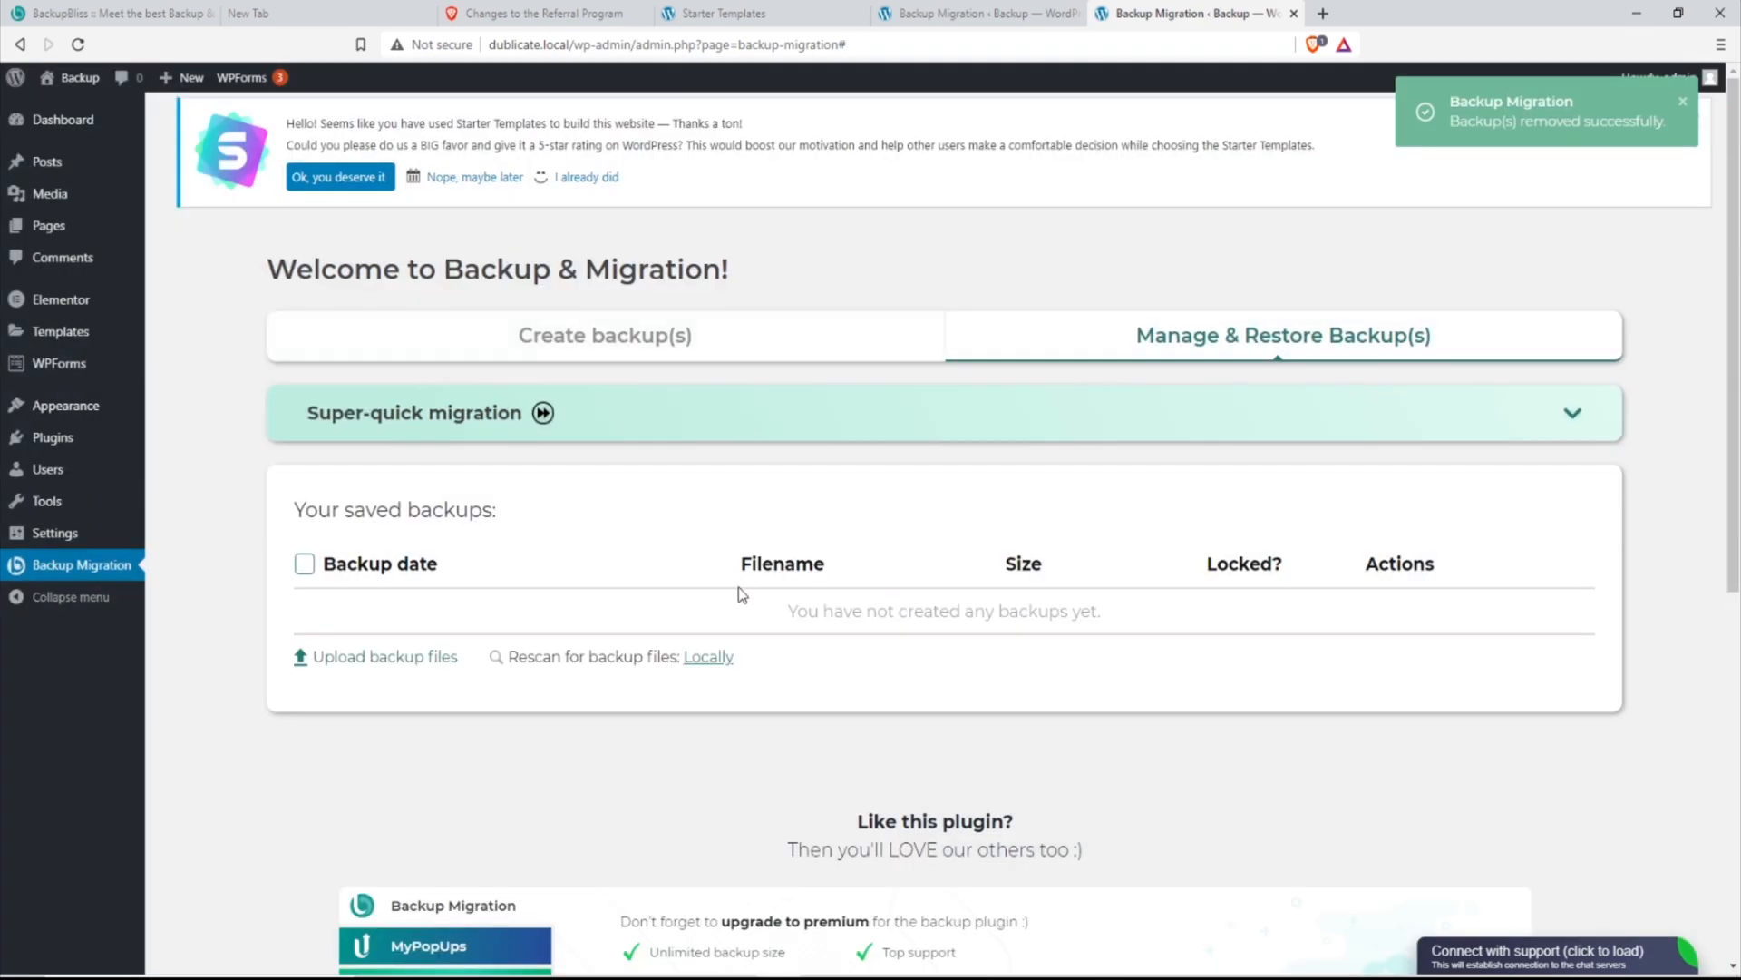
Switch to the Backup site and download its saved backup zip to the Downloads folder under the suggested name
left_click(957, 12)
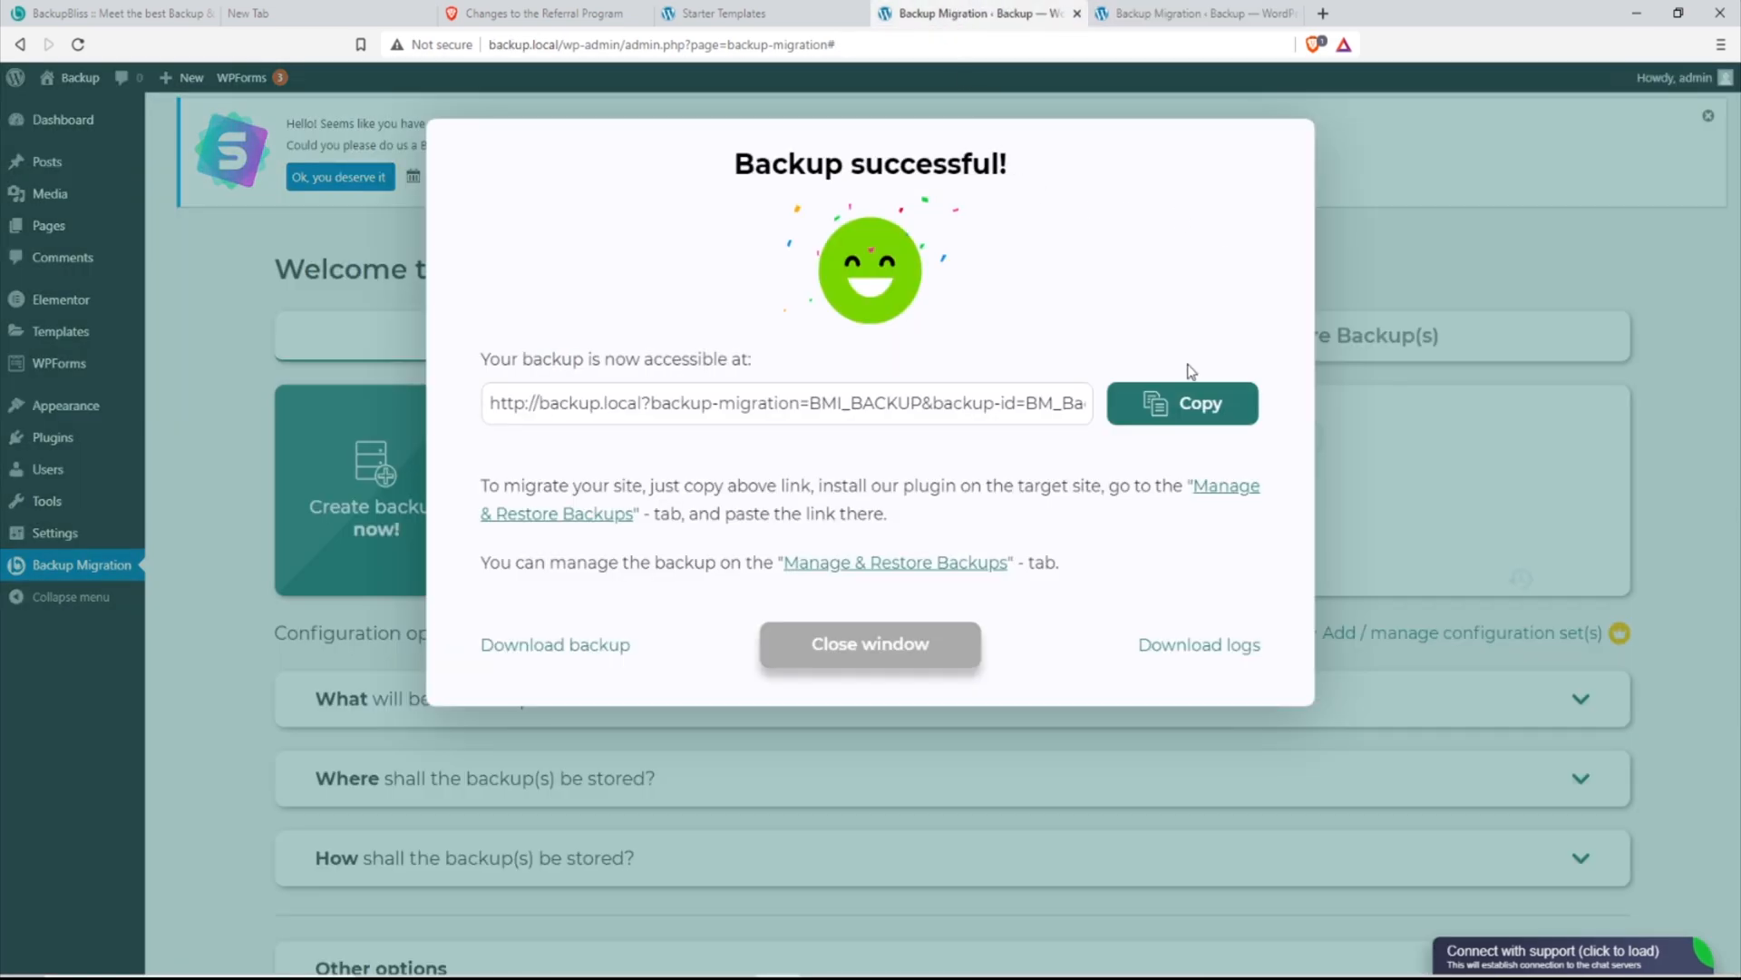
left_click(831, 643)
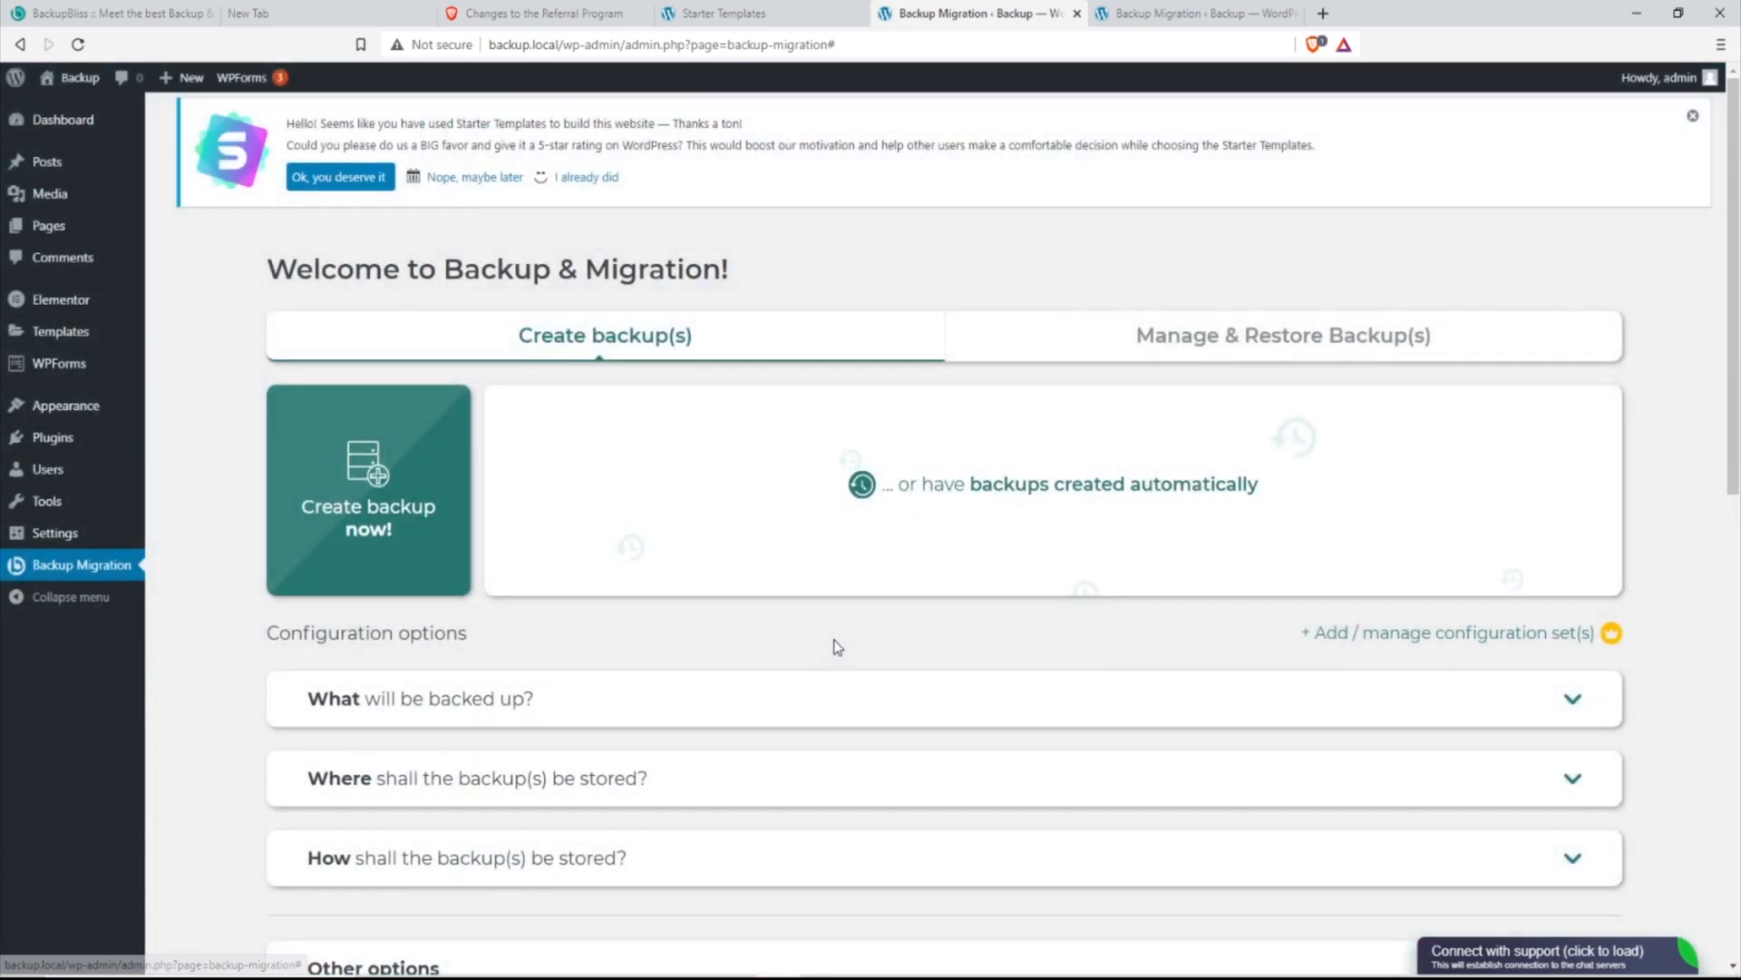
left_click(1275, 337)
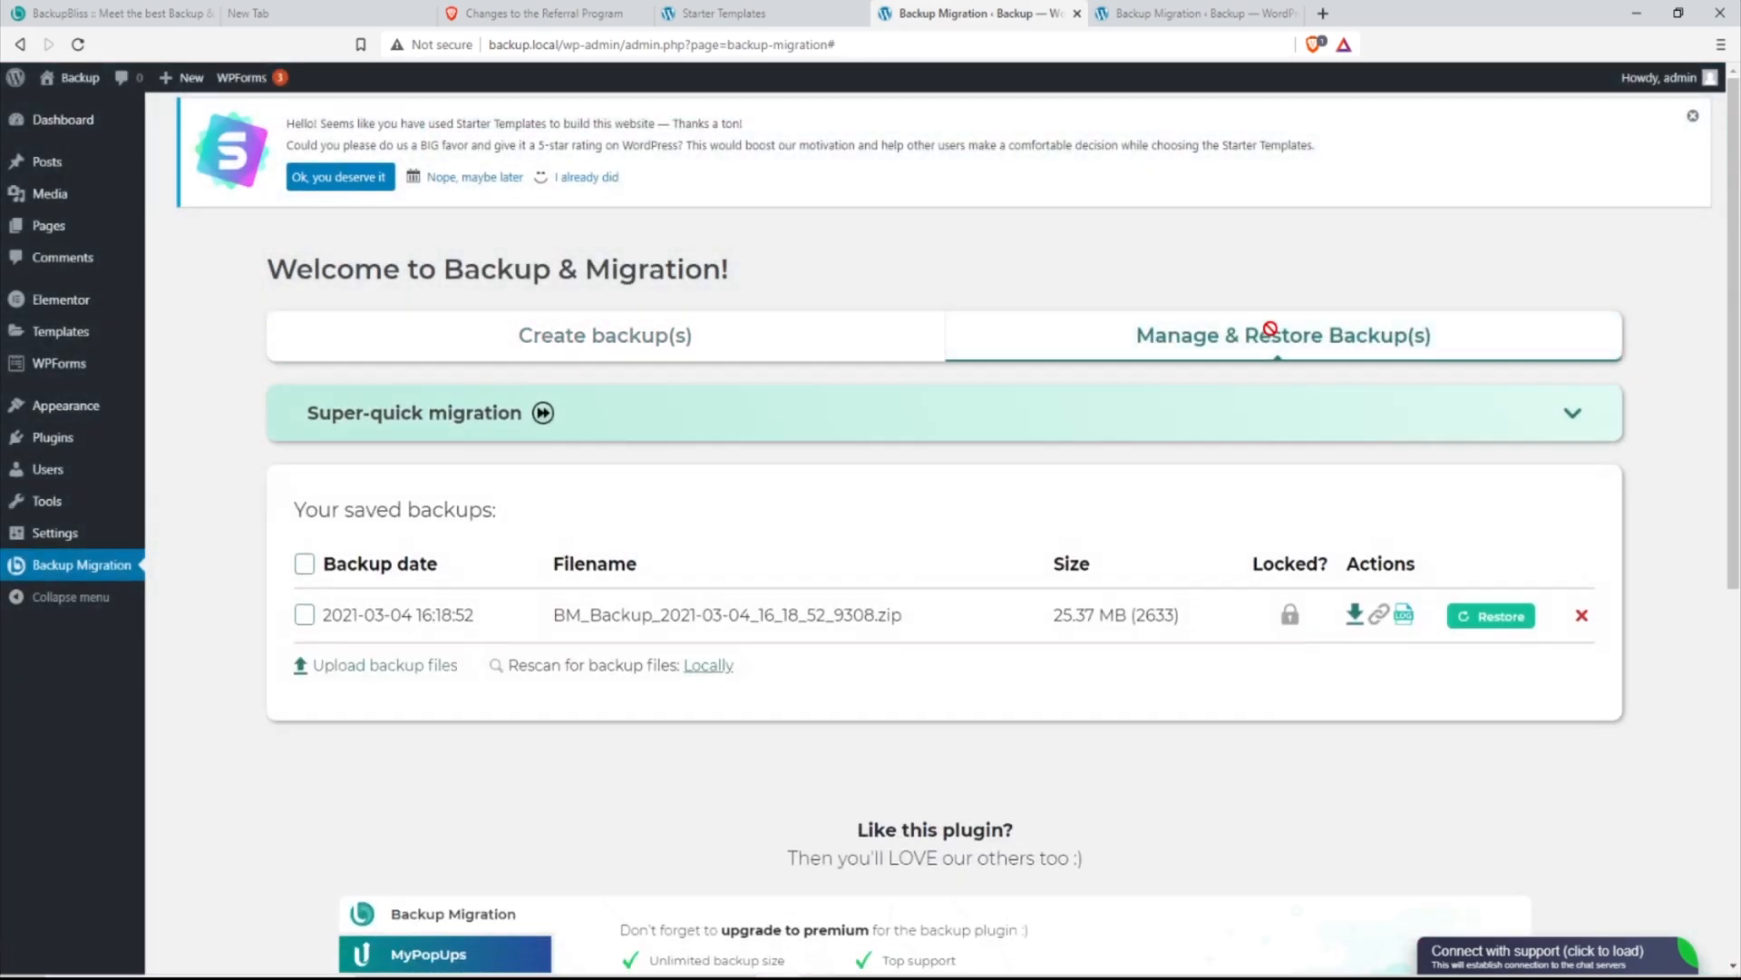
left_click(1355, 614)
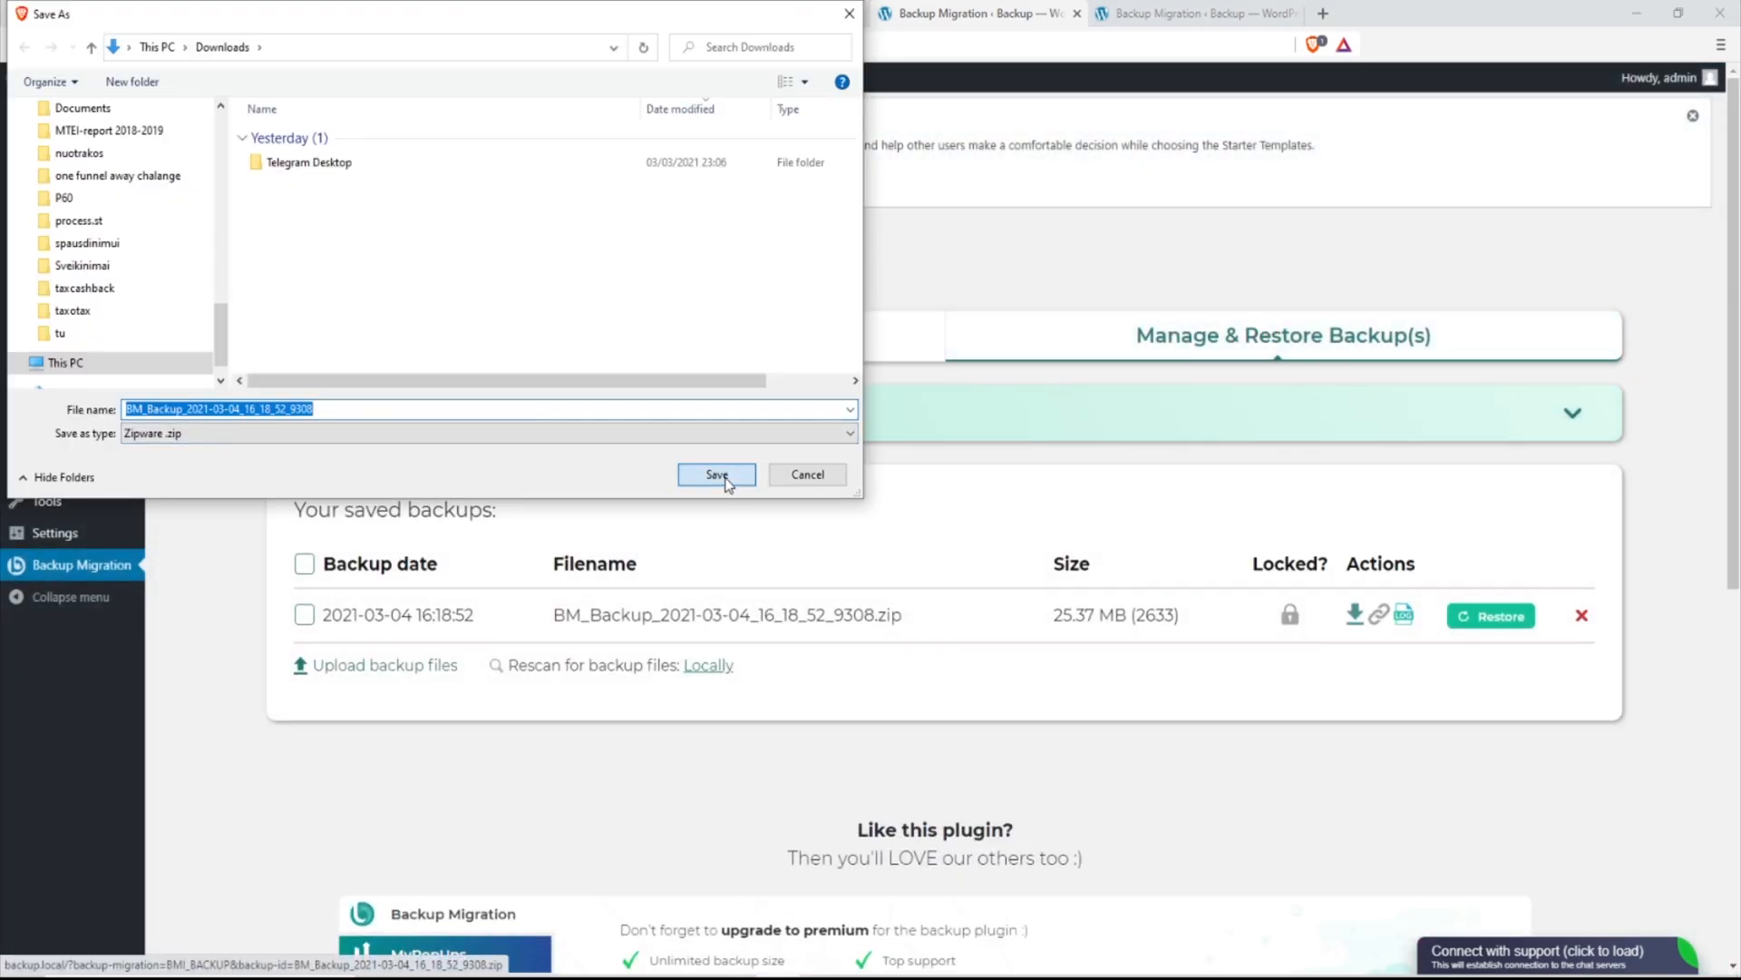
left_click(717, 475)
Upload BM_Backup_2021-03-04_16_18_52_9308 from the Downloads folder to the Dublicate site's saved backups
key("ctrl+Tab")
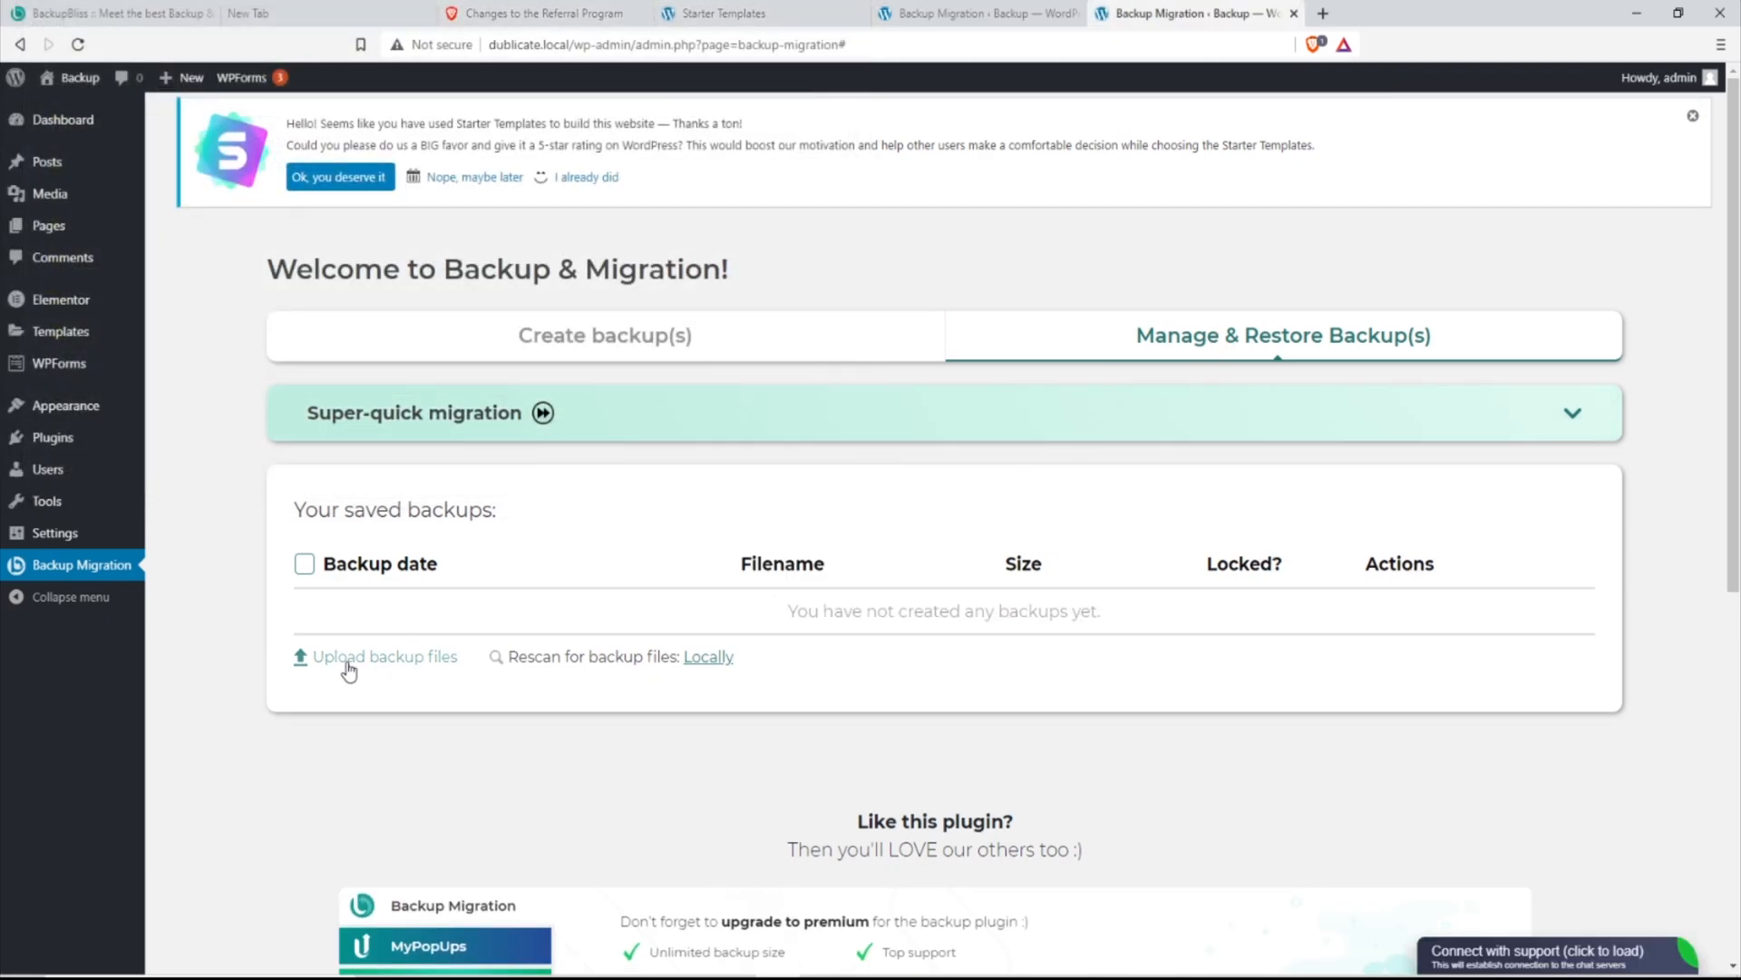
left_click(400, 660)
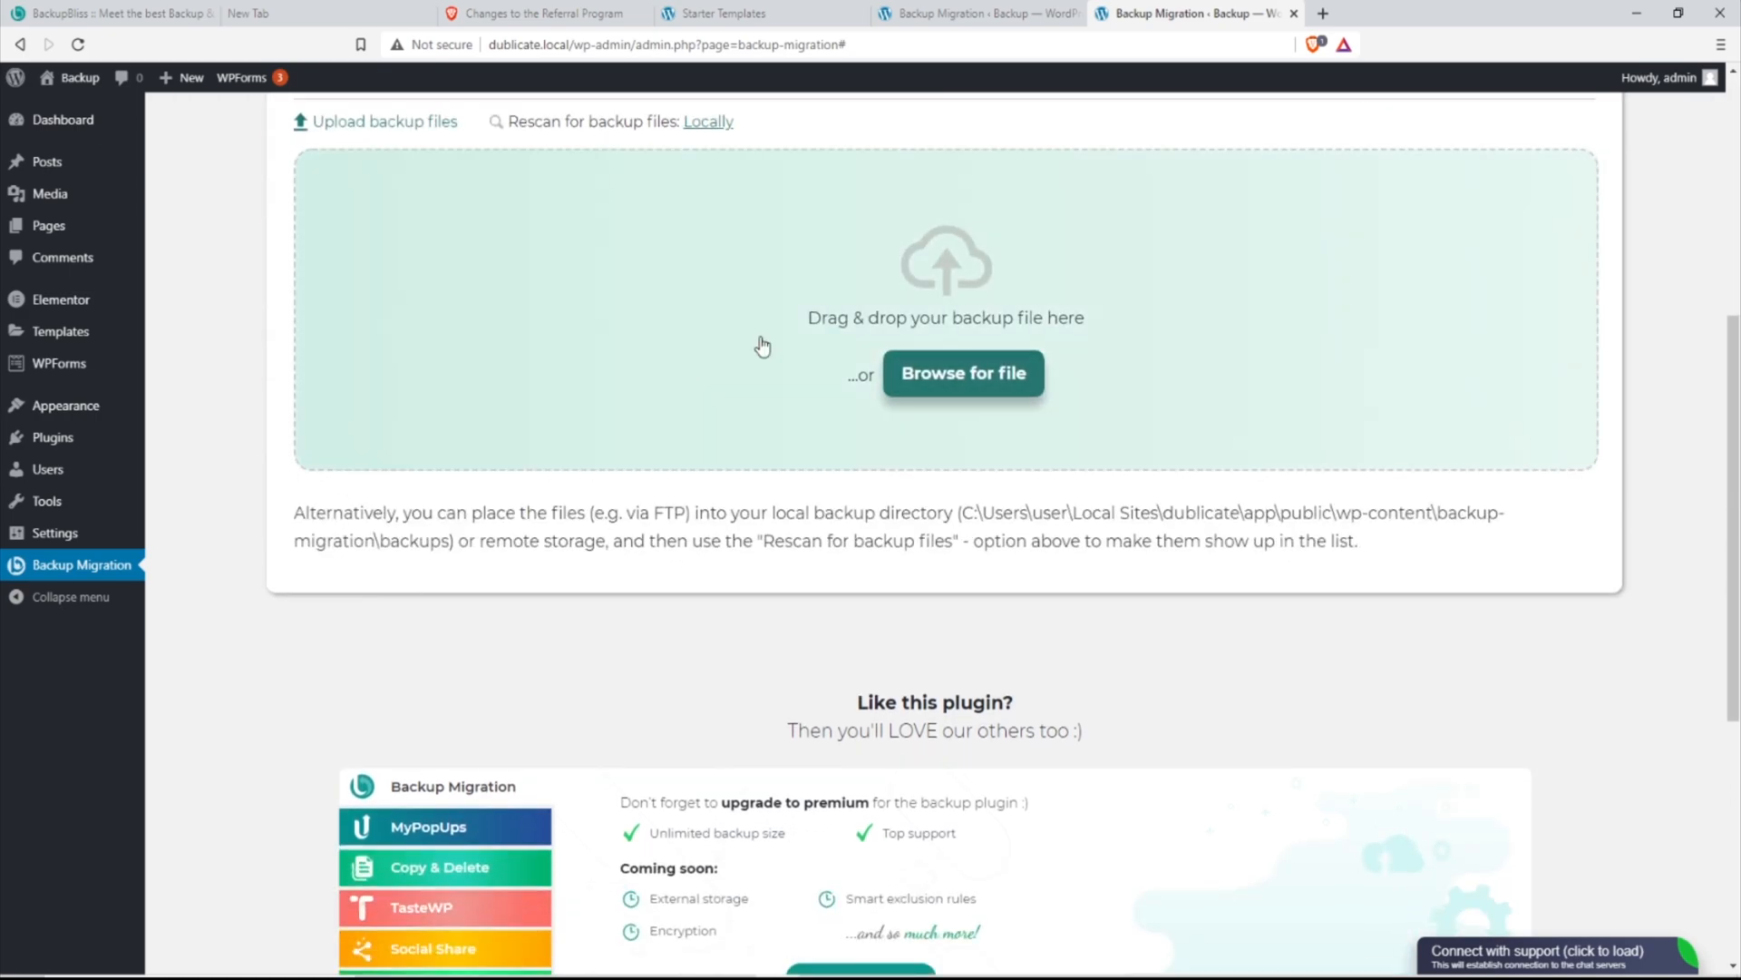
key("super+e")
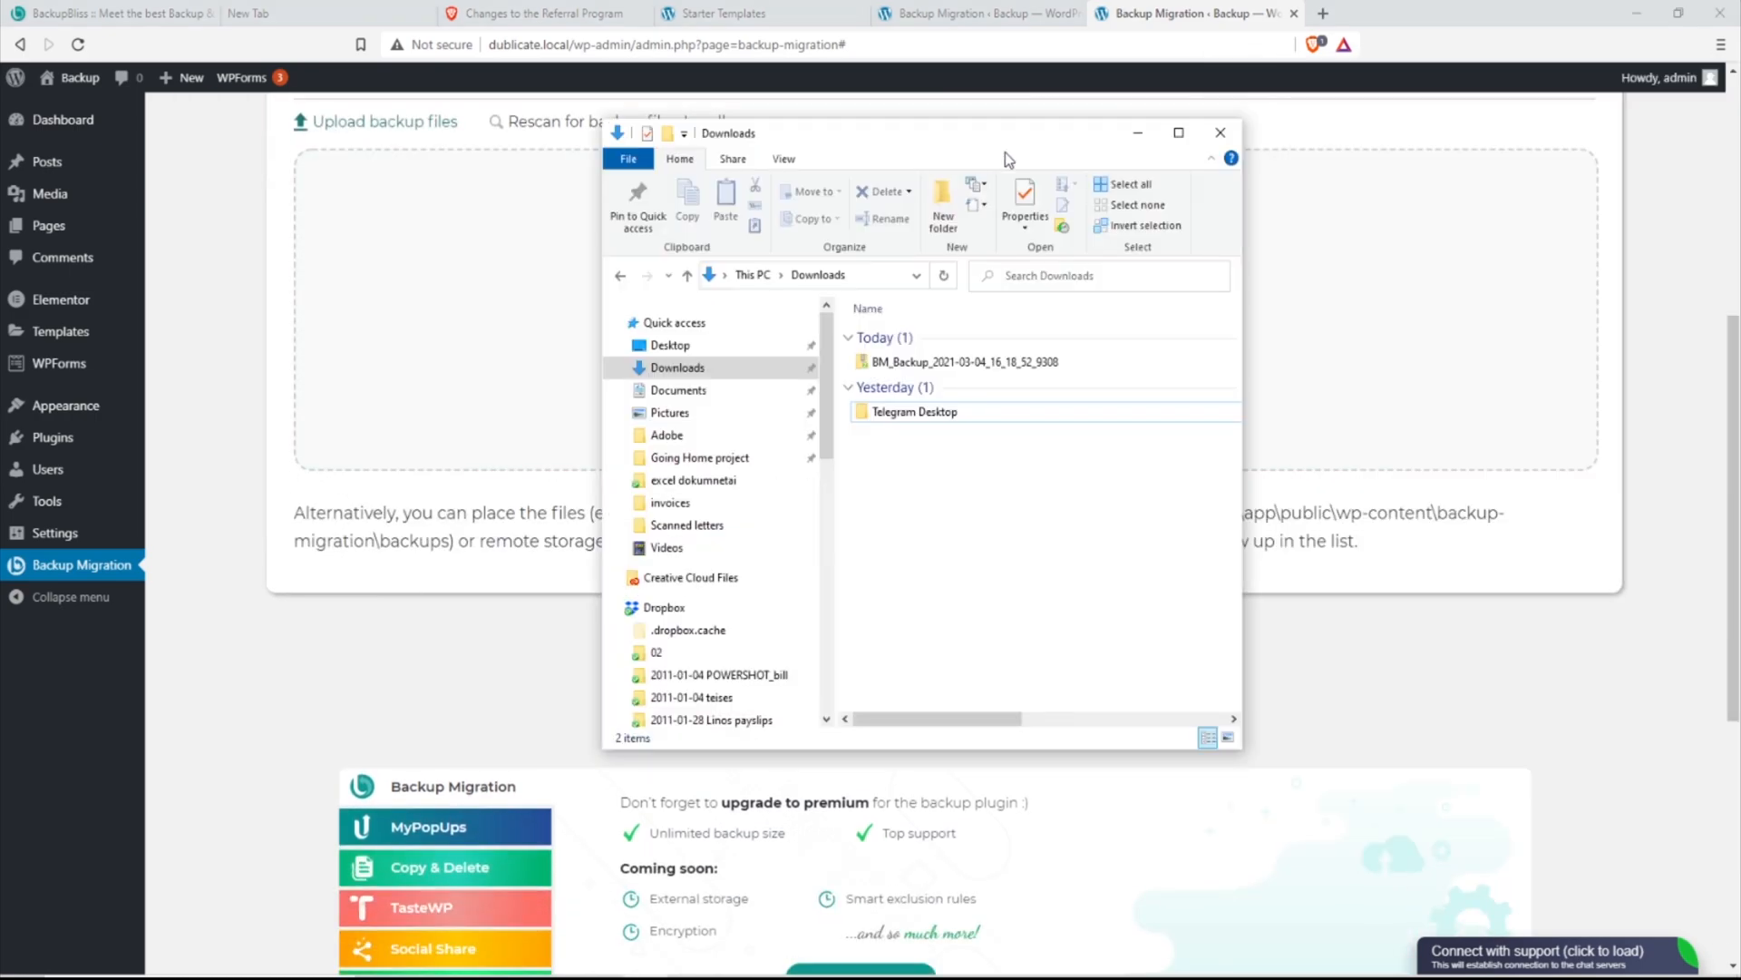
left_click(937, 362)
left_click_drag(936, 365, 1387, 334)
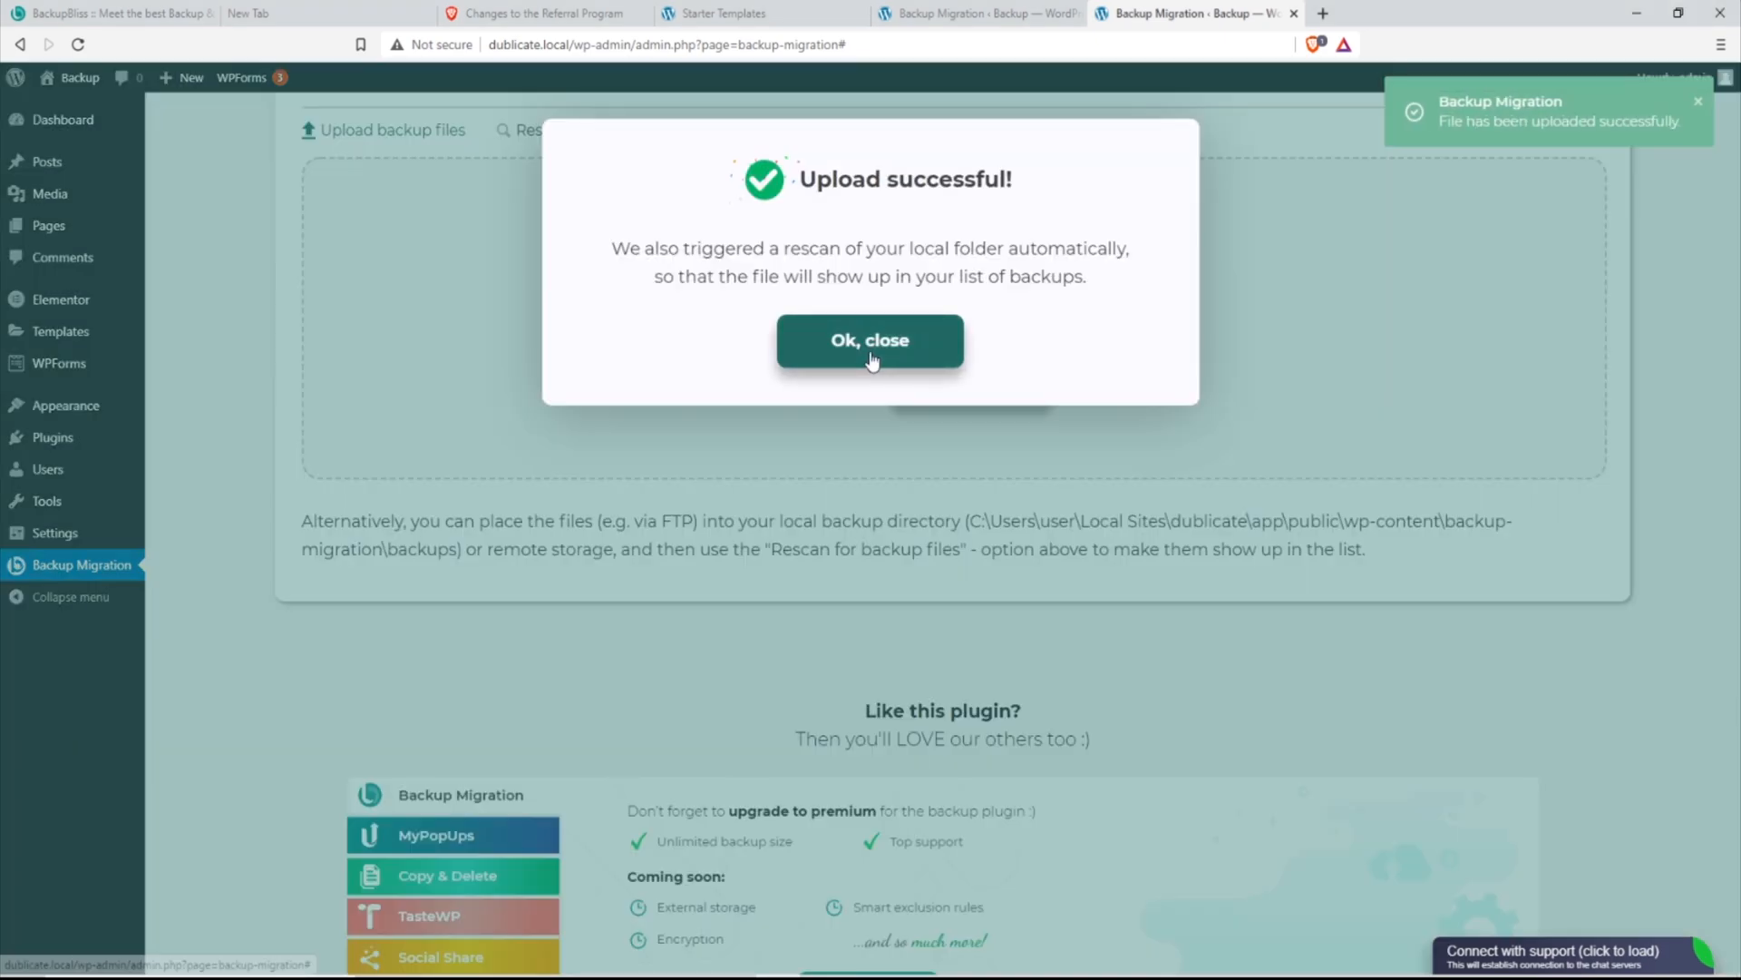
left_click(869, 345)
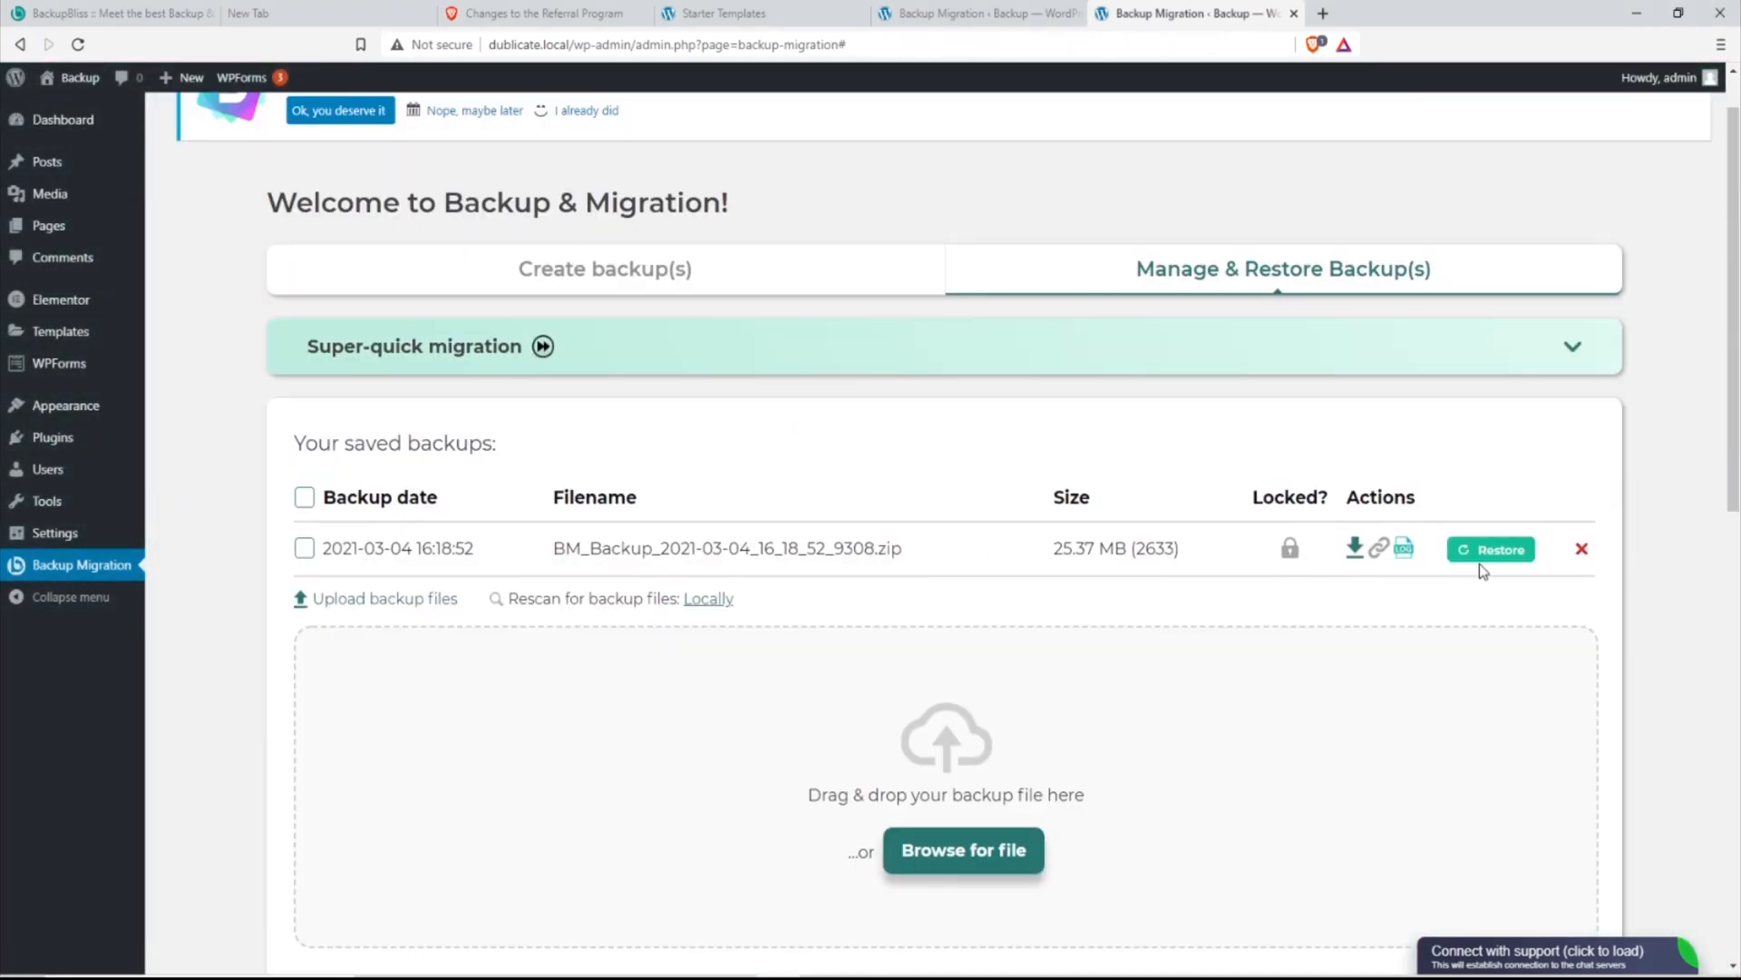
Restore the Dublicate site from the uploaded backup, accepting the overwrite of its existing content
left_click(1501, 551)
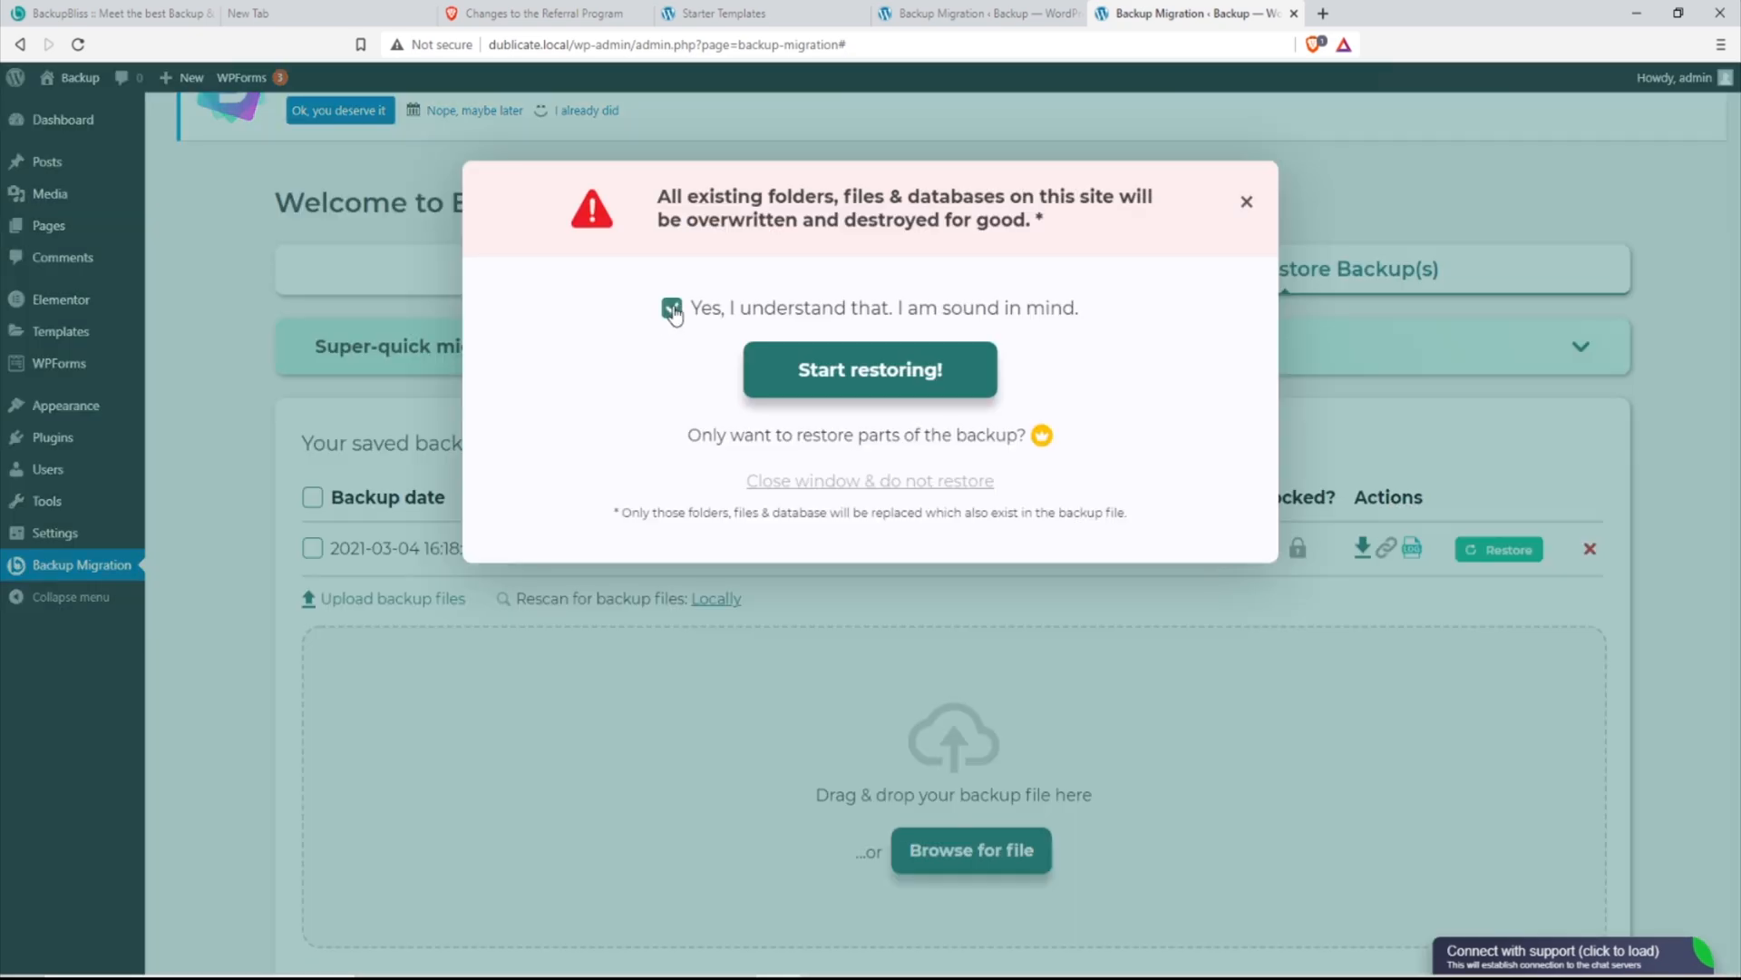
left_click(938, 367)
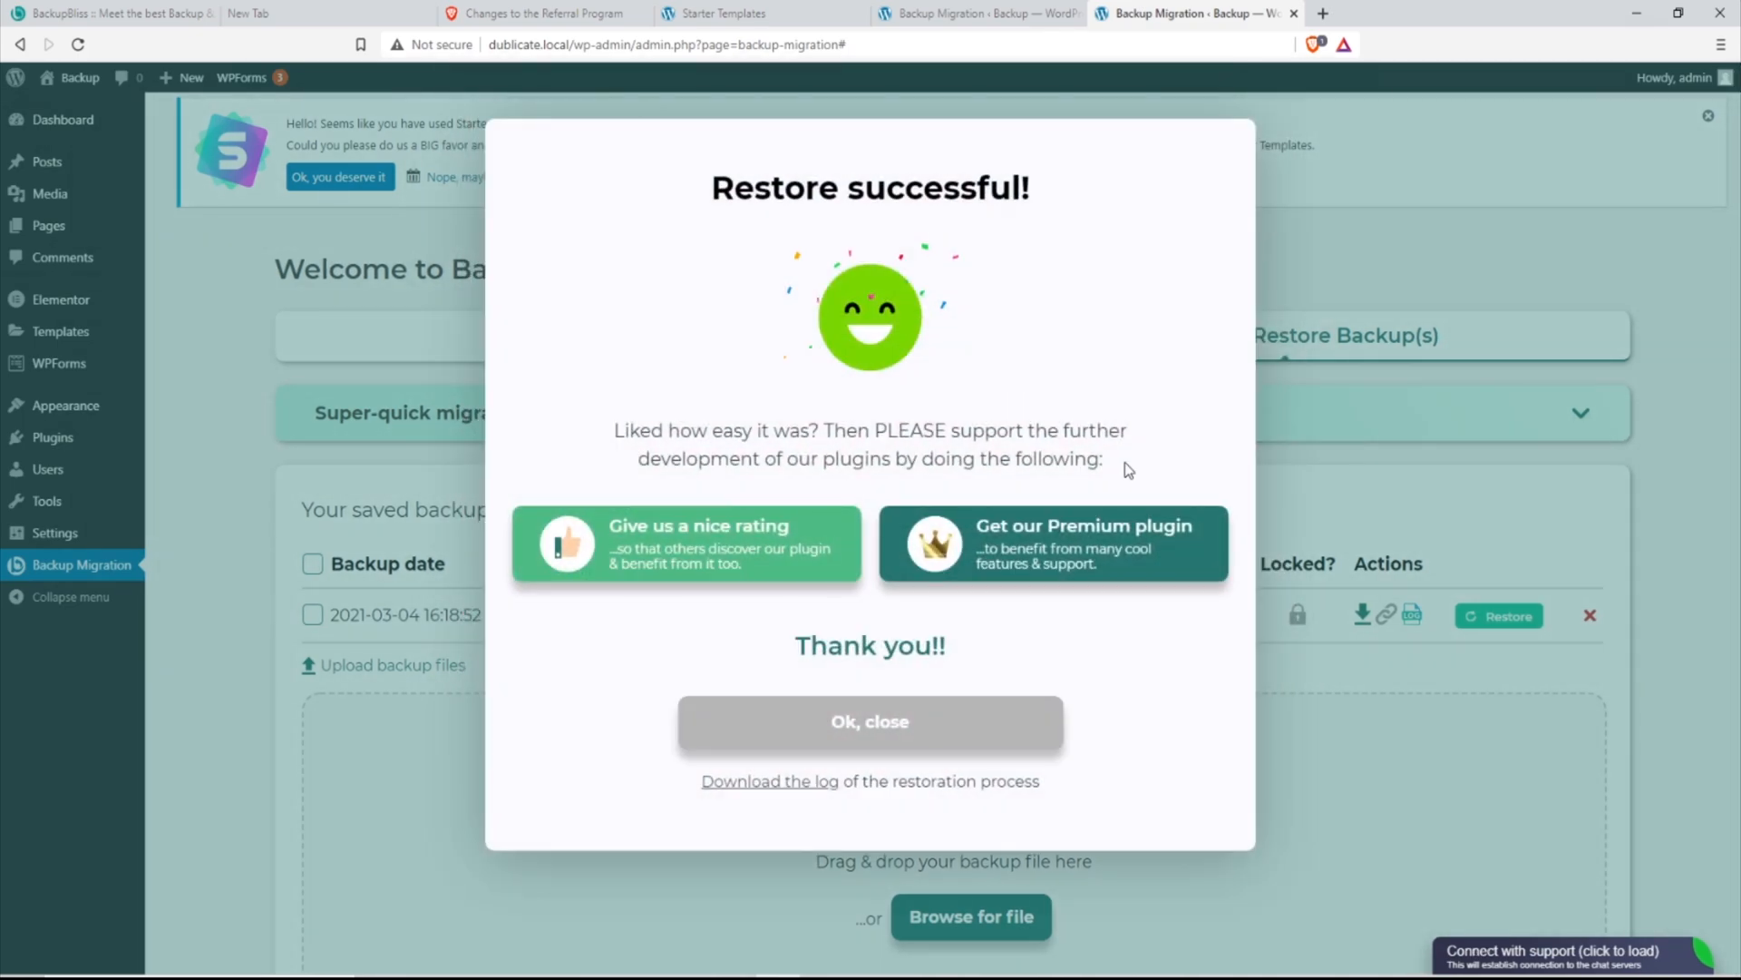
left_click(922, 726)
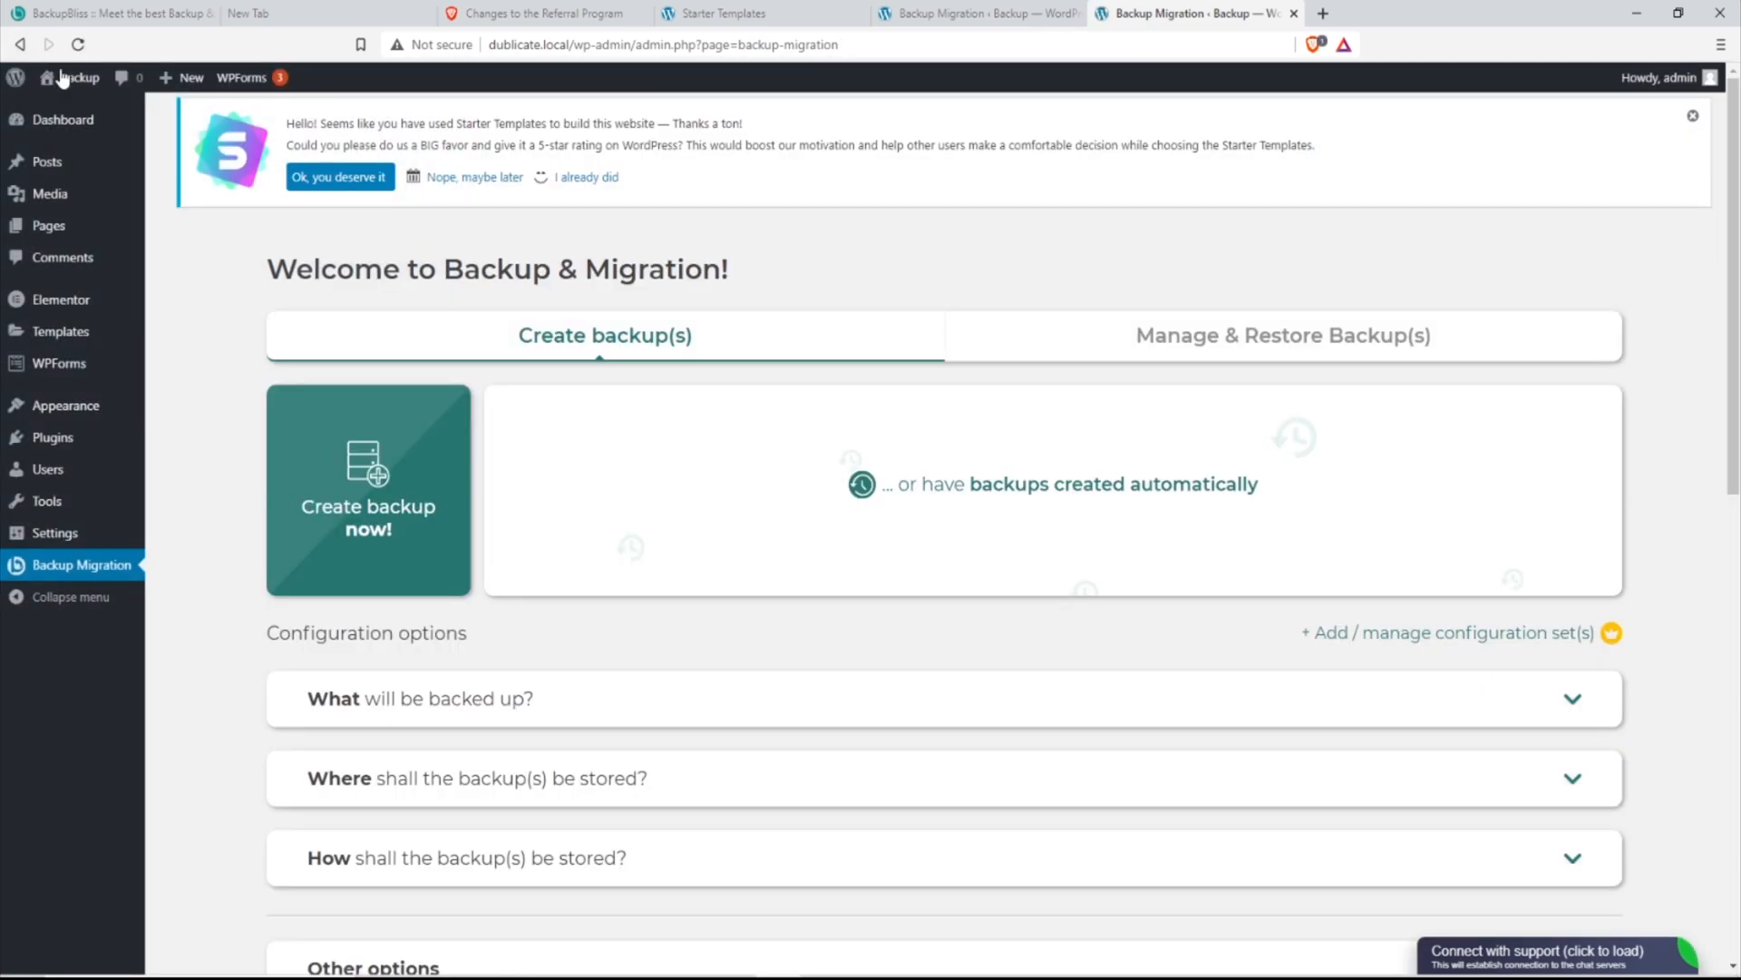
View the restored Dublicate site and look over its home page
mouse_move(71, 80)
left_click(71, 113)
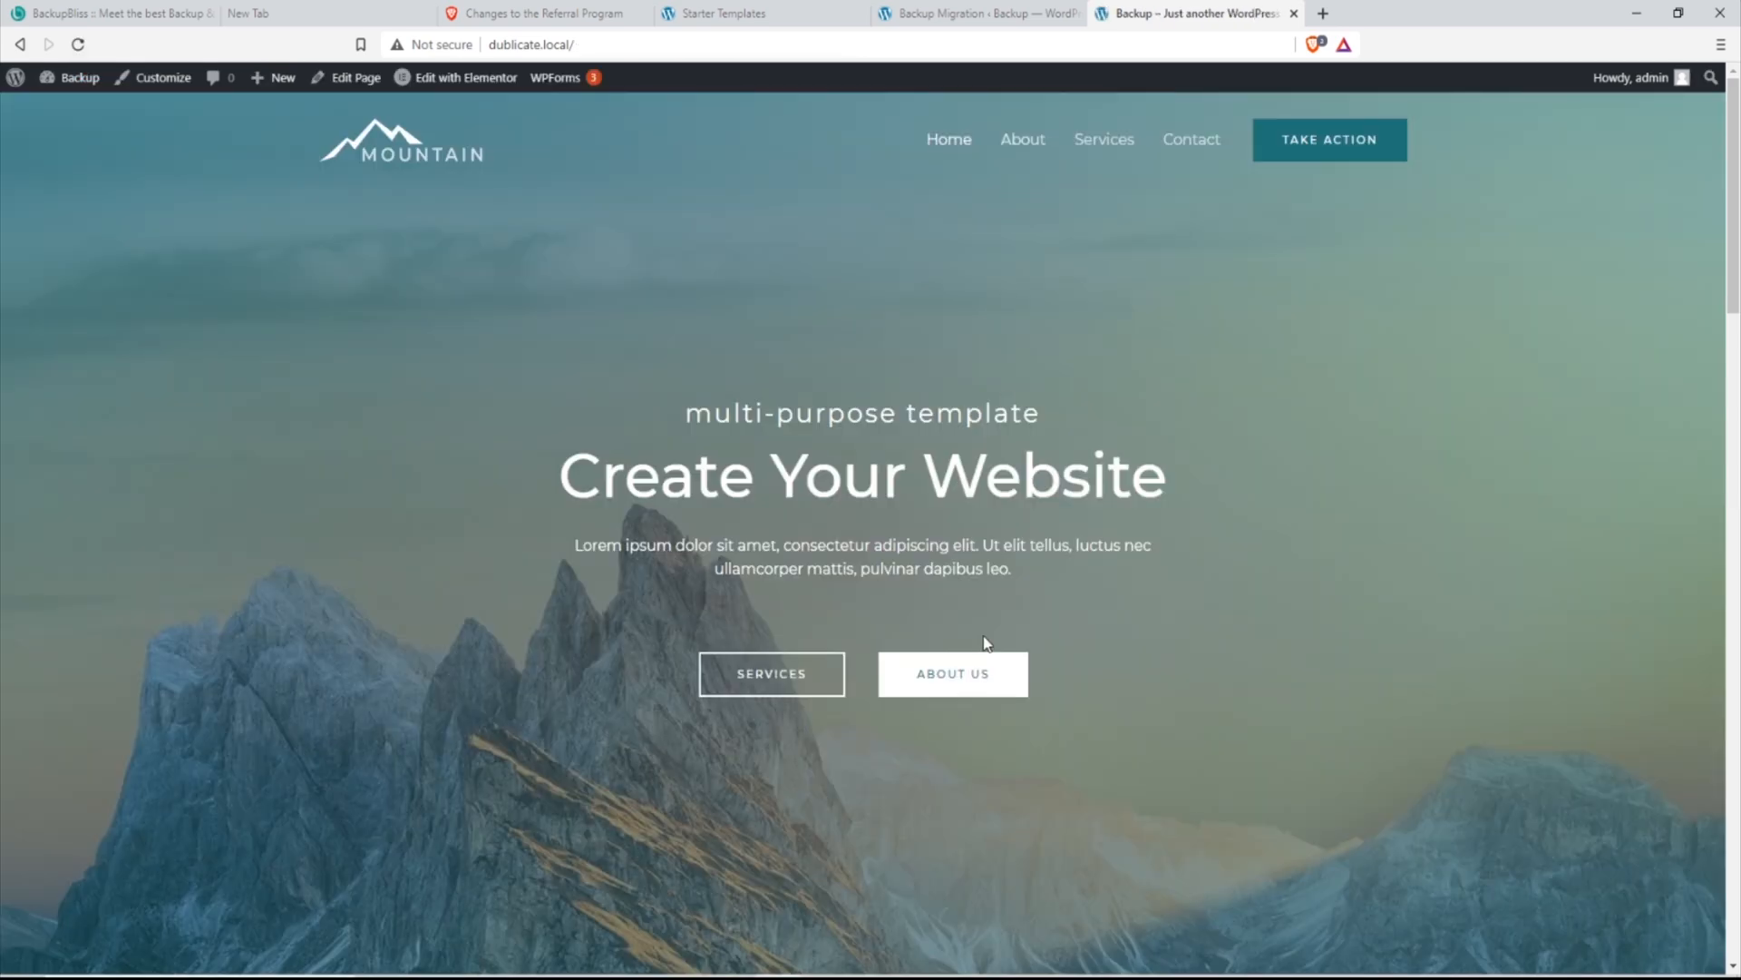
scroll(985, 635, "down", 10)
scroll(987, 636, "up", 3)
scroll(986, 637, "up", 7)
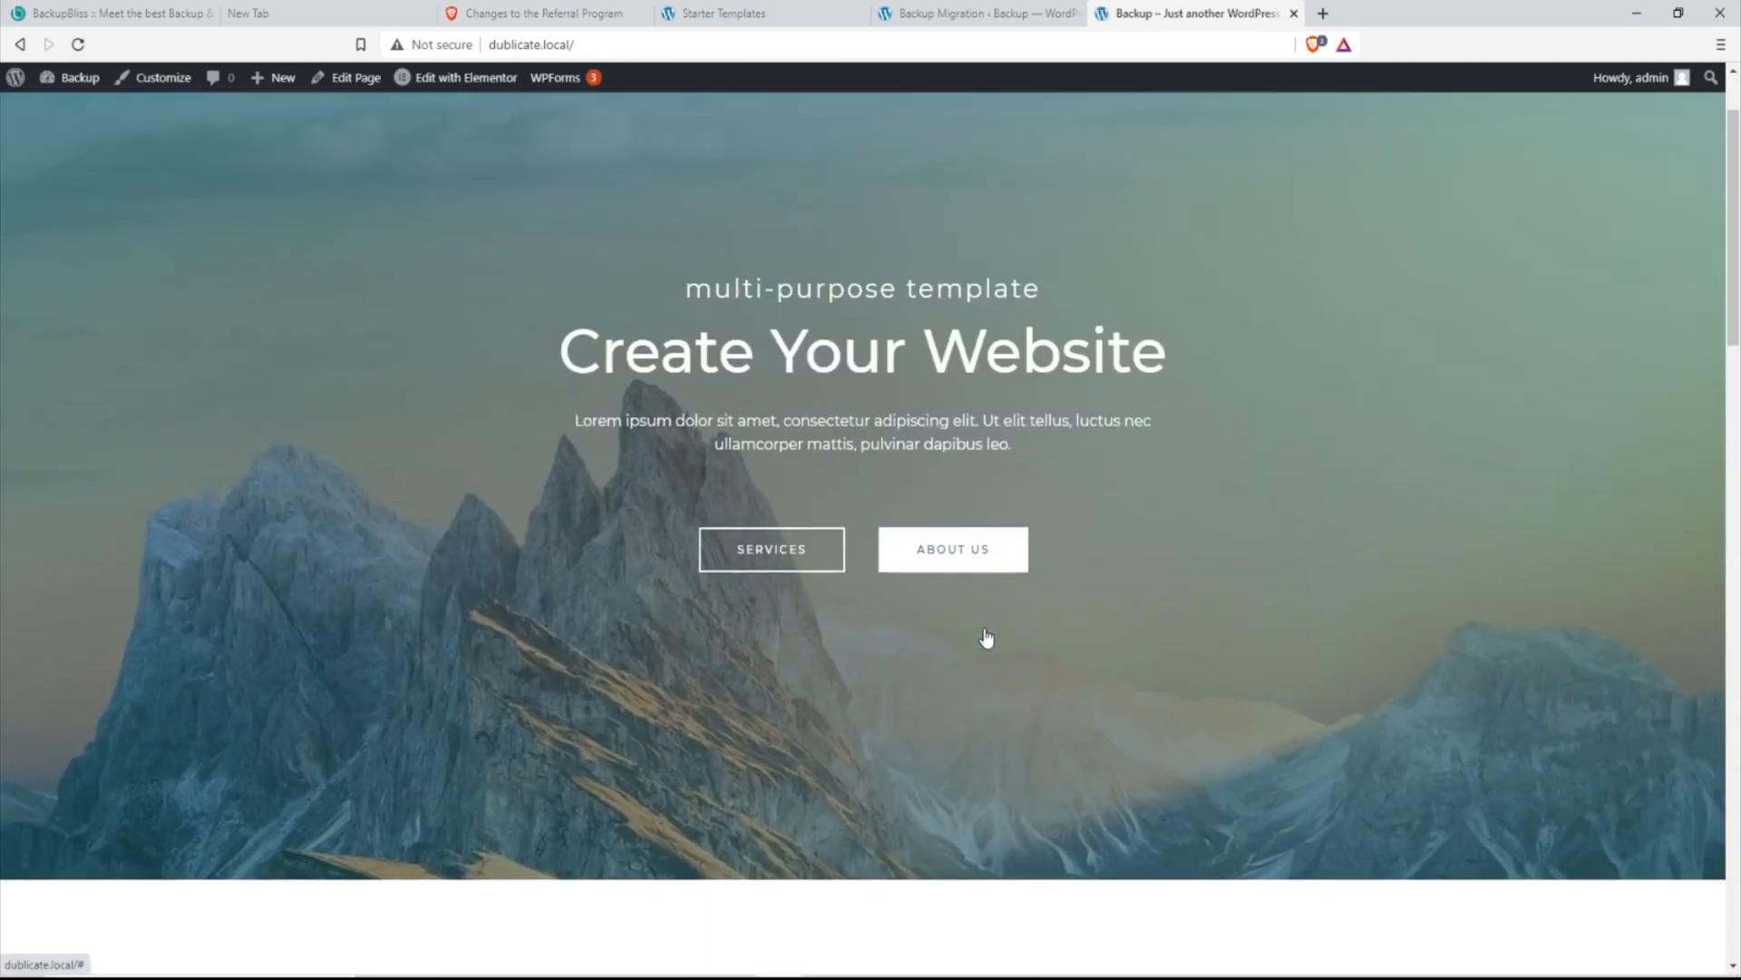
scroll(987, 635, "down", 9)
scroll(987, 634, "up", 10)
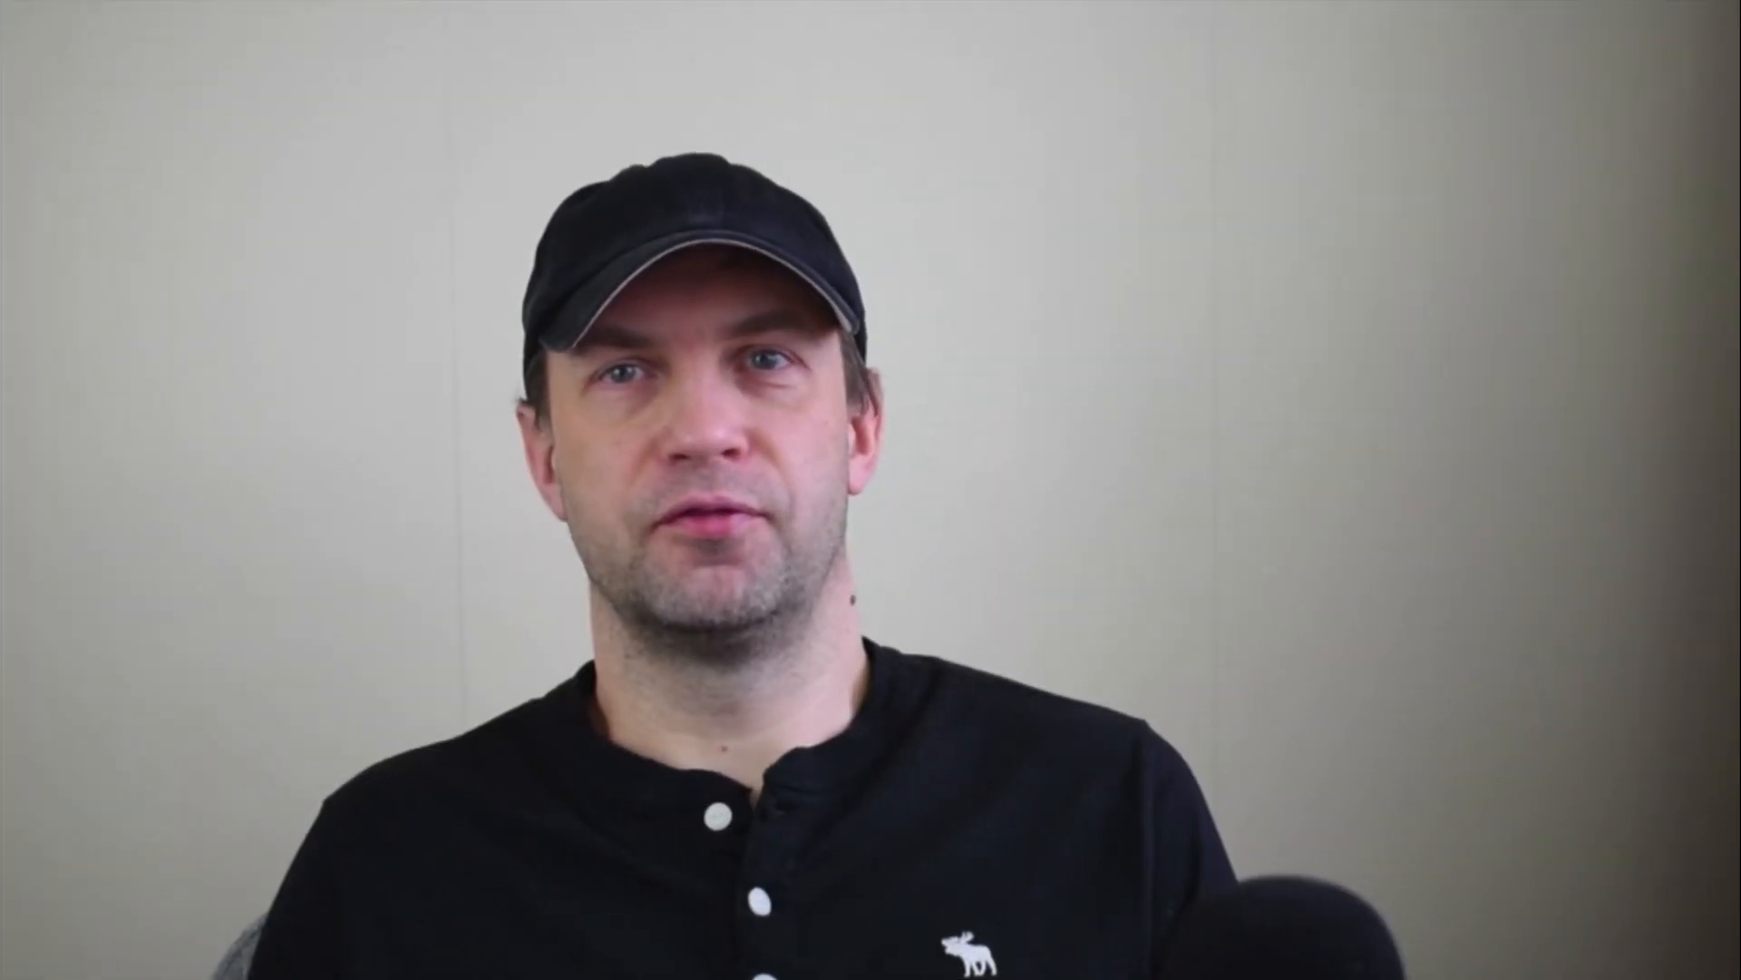